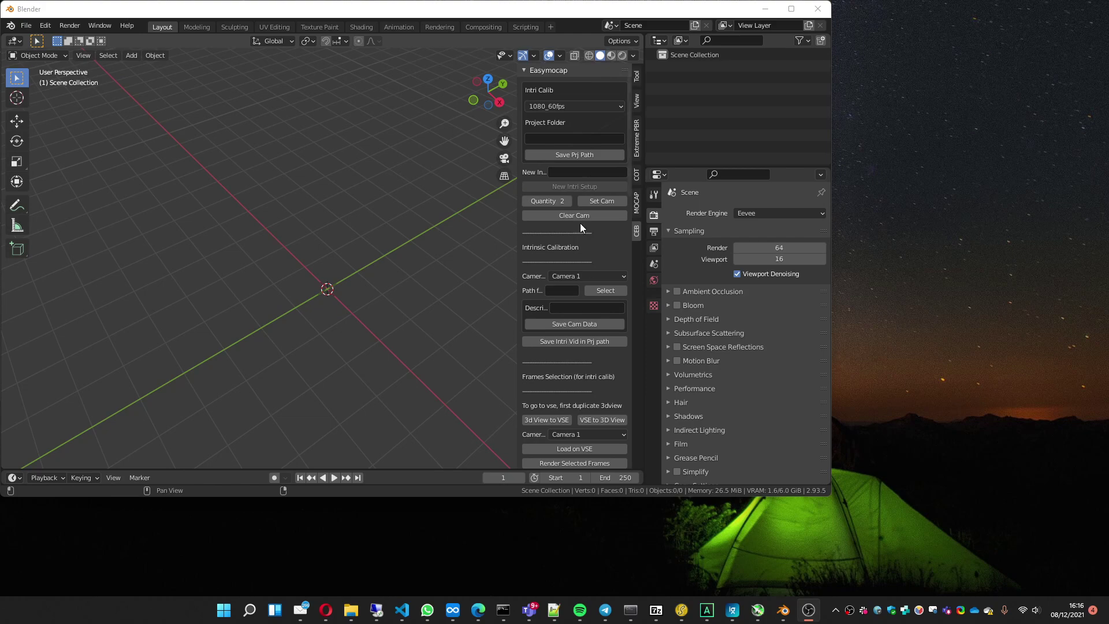
- Point the Easymocap project path at C:\MOCAP\0_Tests\2_teste2 and set up 2 empty cameras
{"action": "left_click", "coordinate": [559, 154]}
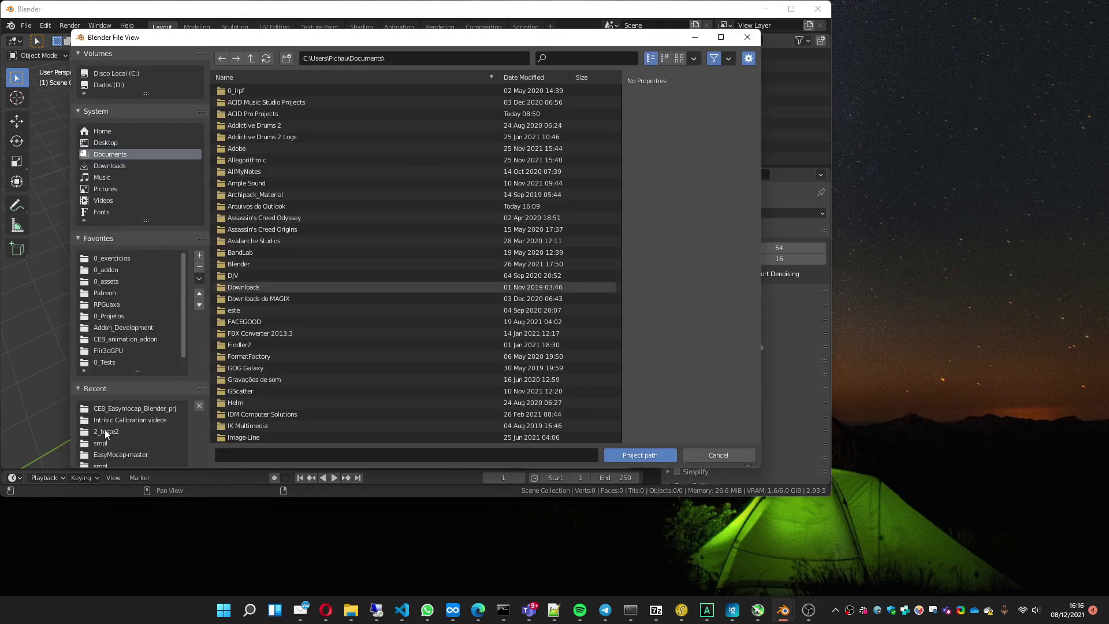
{"action": "left_click", "coordinate": [105, 430]}
{"action": "left_click", "coordinate": [248, 60]}
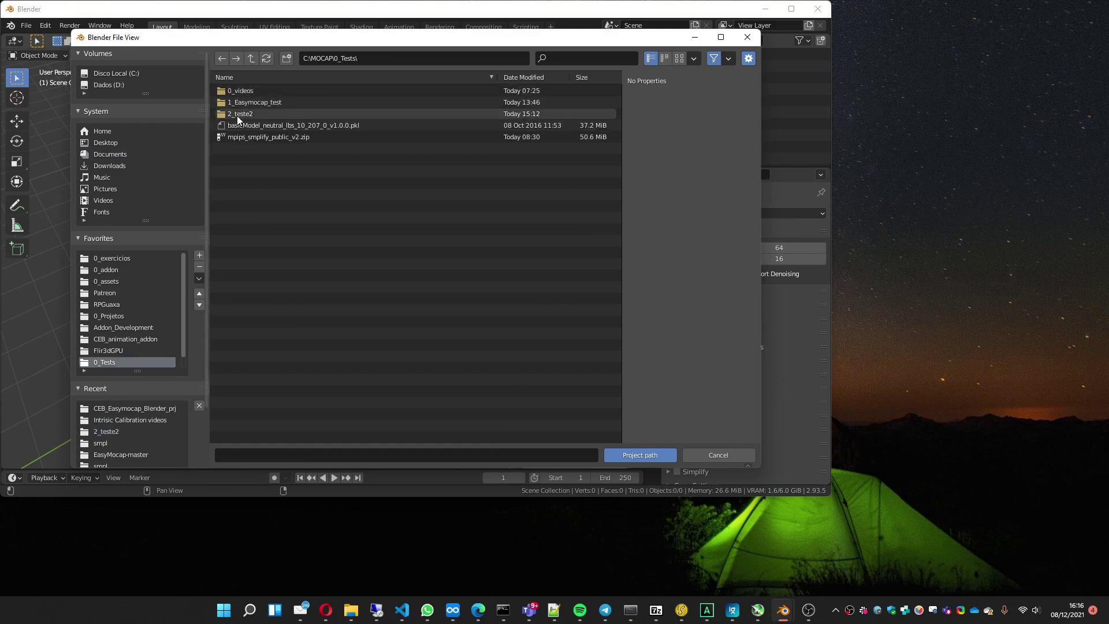
{"action": "left_click", "coordinate": [240, 114]}
{"action": "double_click", "coordinate": [240, 113]}
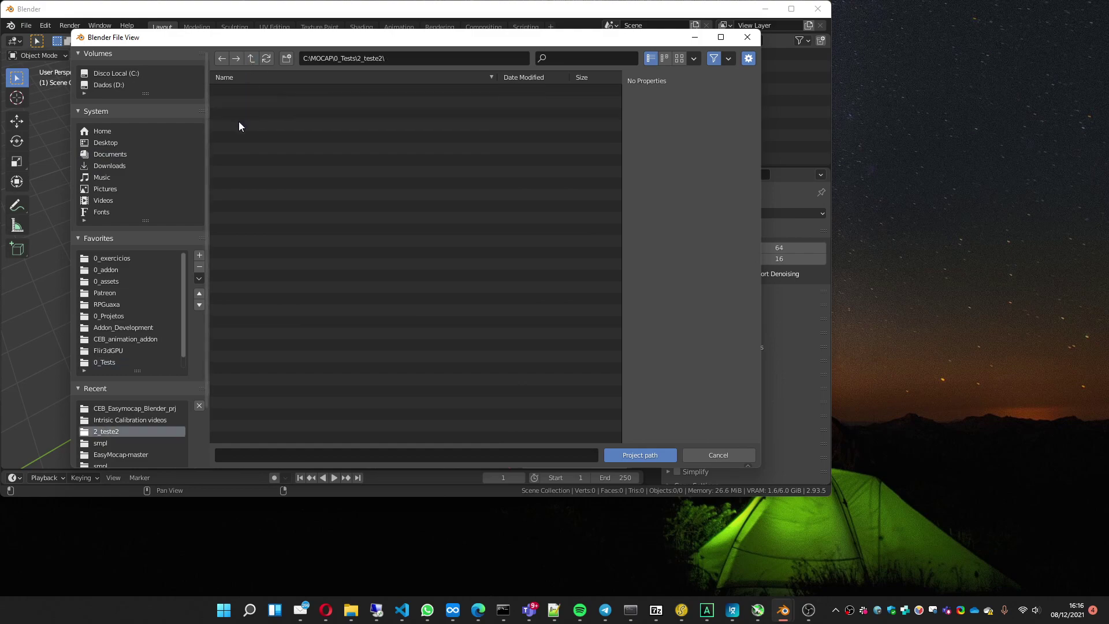
{"action": "left_click", "coordinate": [640, 455]}
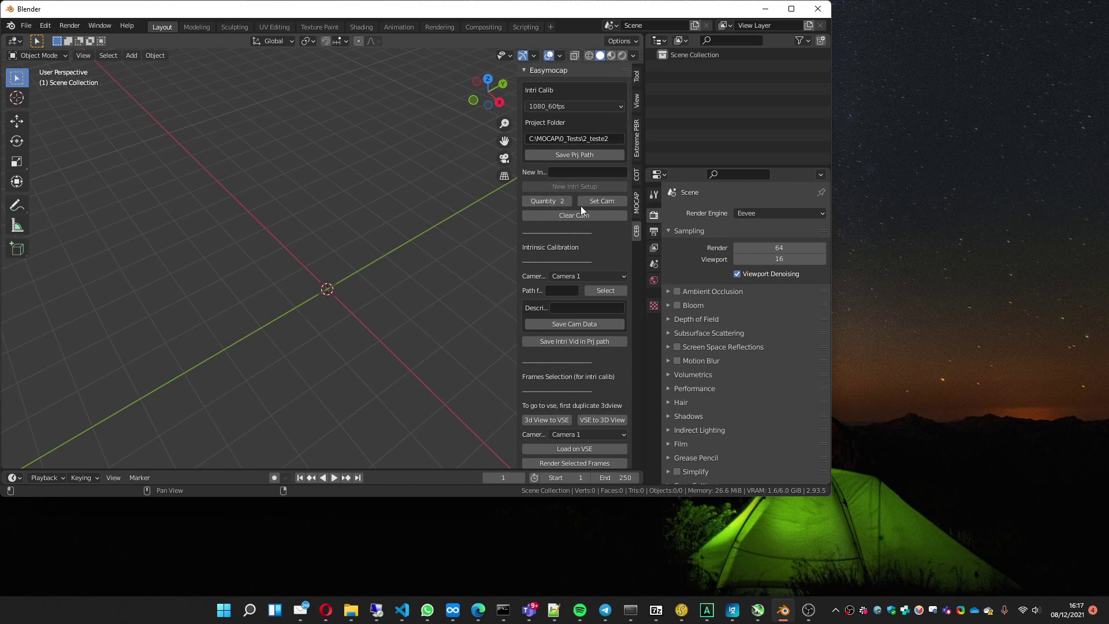
{"action": "left_click", "coordinate": [593, 200]}
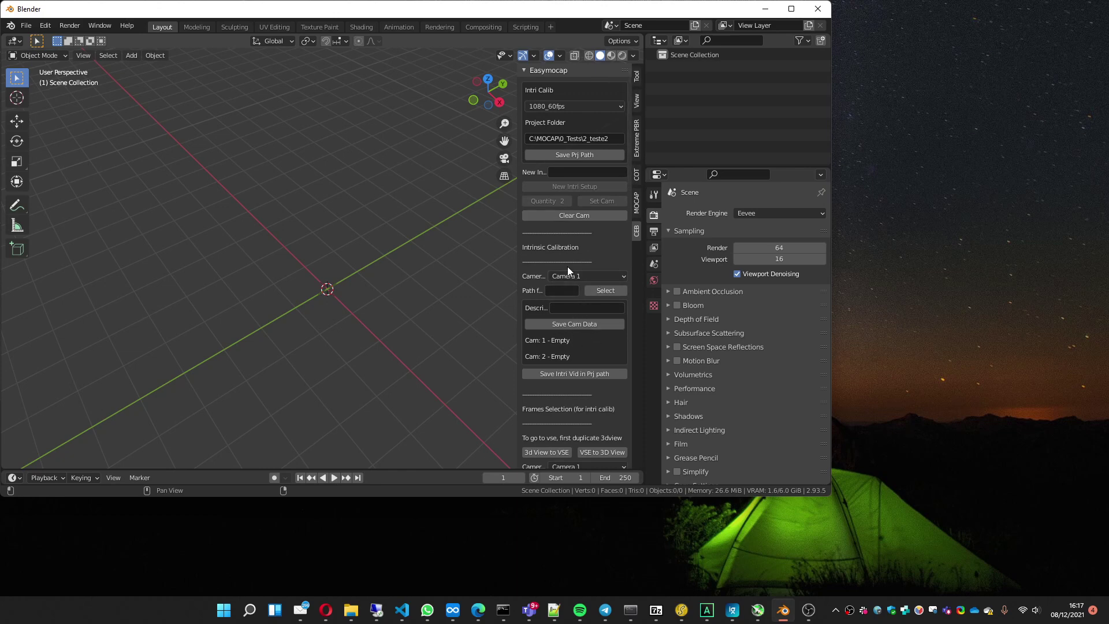
- Assign CAM_01.mp4 from the Intrisic Calibration videos folder to Camera 1 and save its data
{"action": "scroll", "coordinate": [582, 243], "scroll_direction": "down", "scroll_amount": 1}
{"action": "scroll", "coordinate": [581, 186], "scroll_direction": "down", "scroll_amount": 5}
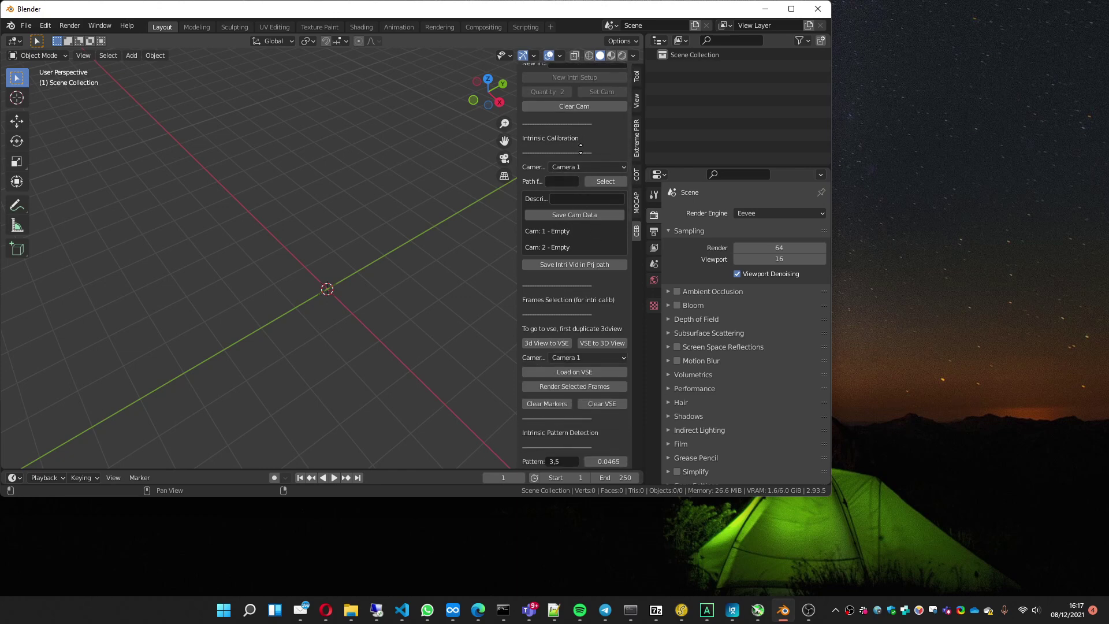
{"action": "left_click", "coordinate": [598, 180]}
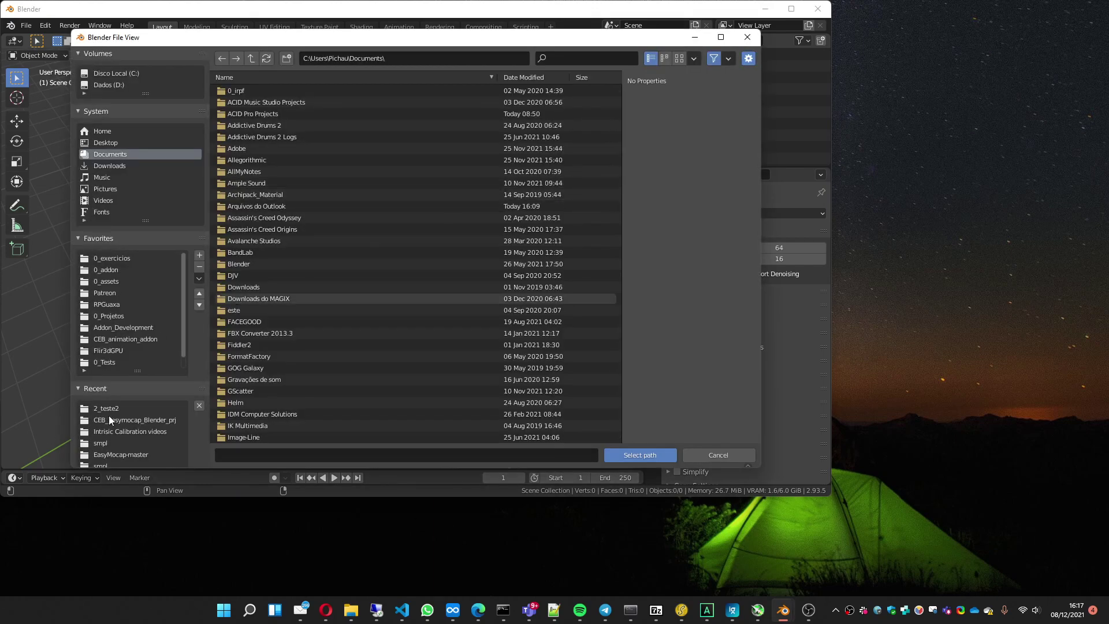
{"action": "left_click", "coordinate": [109, 411]}
{"action": "left_click", "coordinate": [252, 58]}
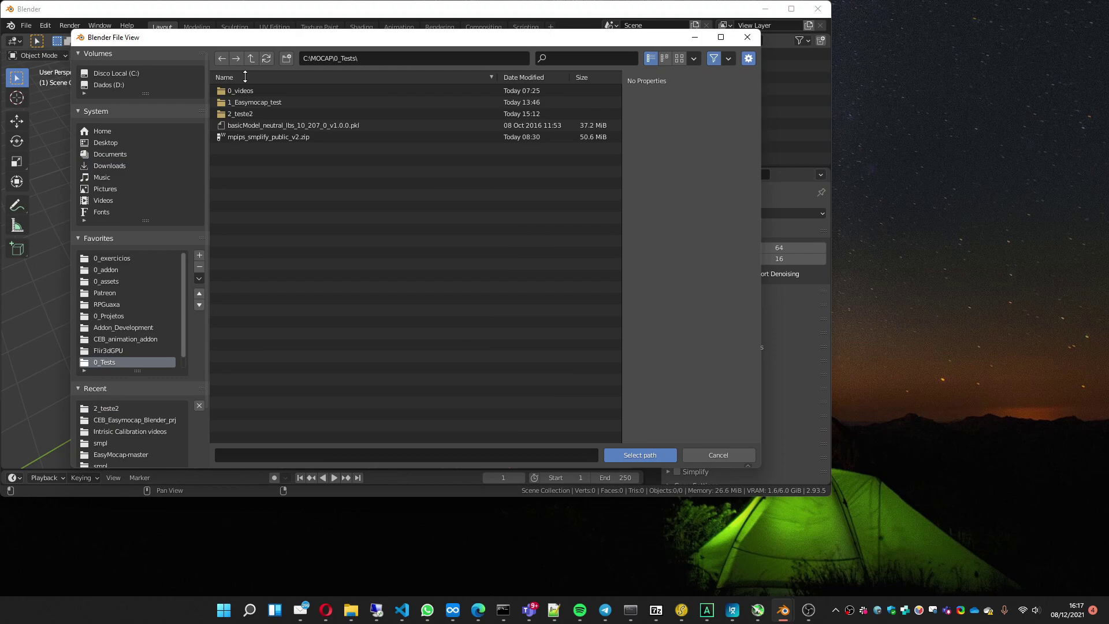
{"action": "left_click", "coordinate": [237, 90]}
{"action": "left_click", "coordinate": [239, 90]}
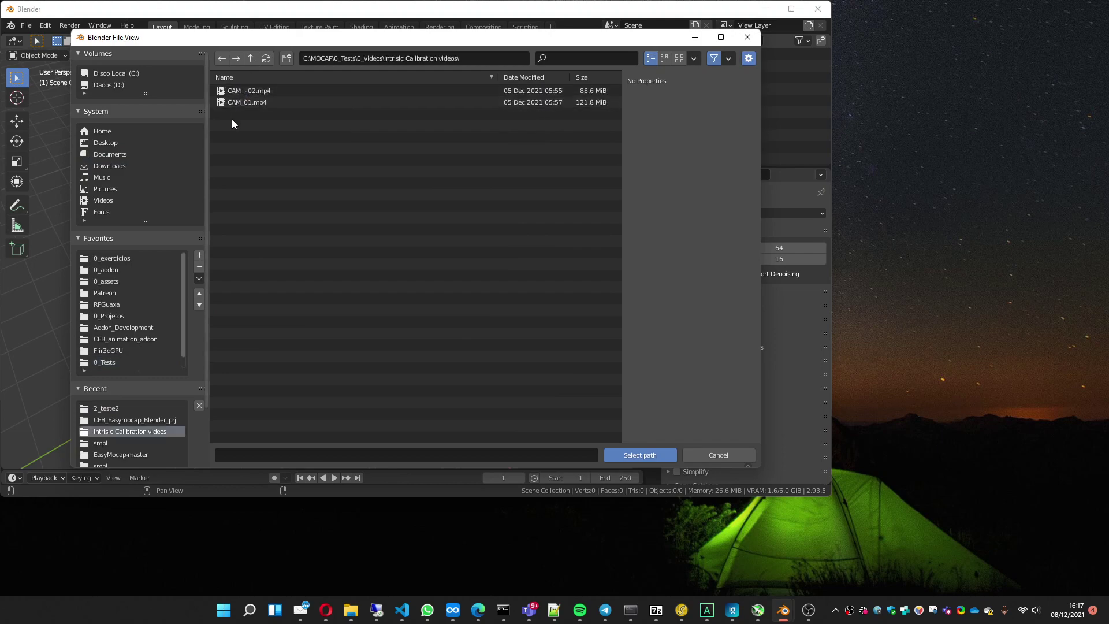
{"action": "double_click", "coordinate": [237, 101]}
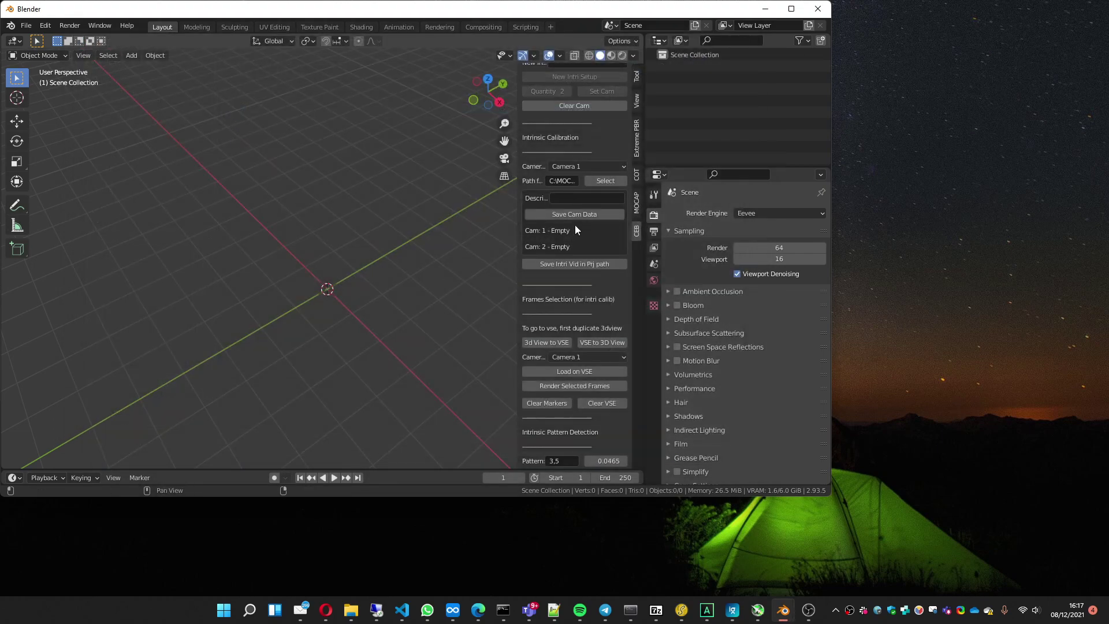
{"action": "left_click", "coordinate": [574, 214]}
- Switch to Camera 2, assign CAM - 02.mp4 and save its data
{"action": "left_click", "coordinate": [576, 167]}
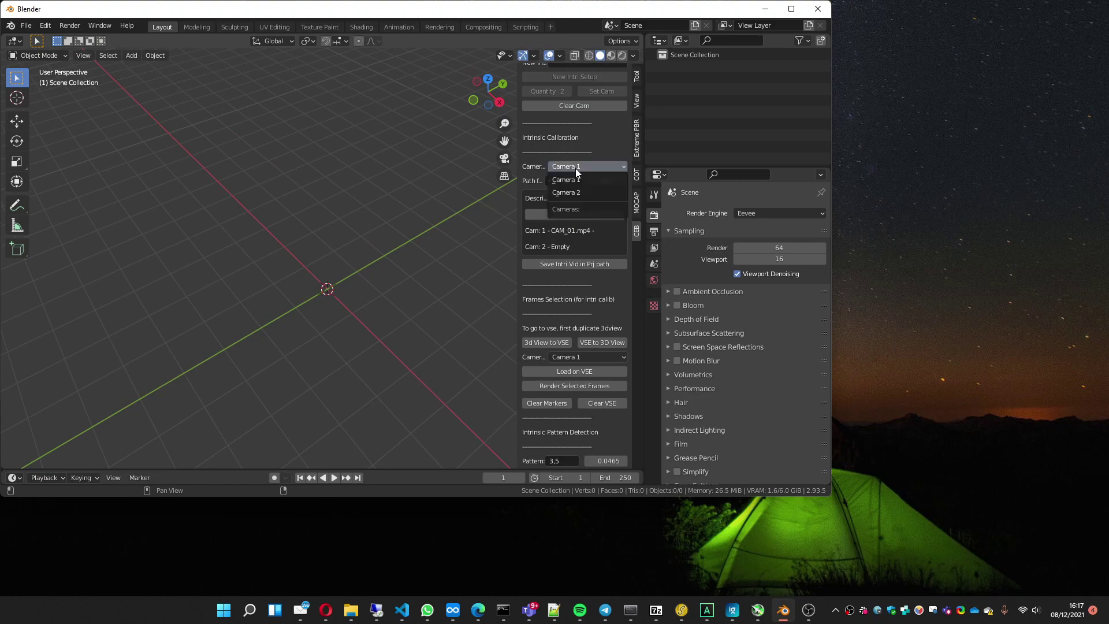
{"action": "left_click", "coordinate": [571, 192]}
{"action": "left_click", "coordinate": [592, 180]}
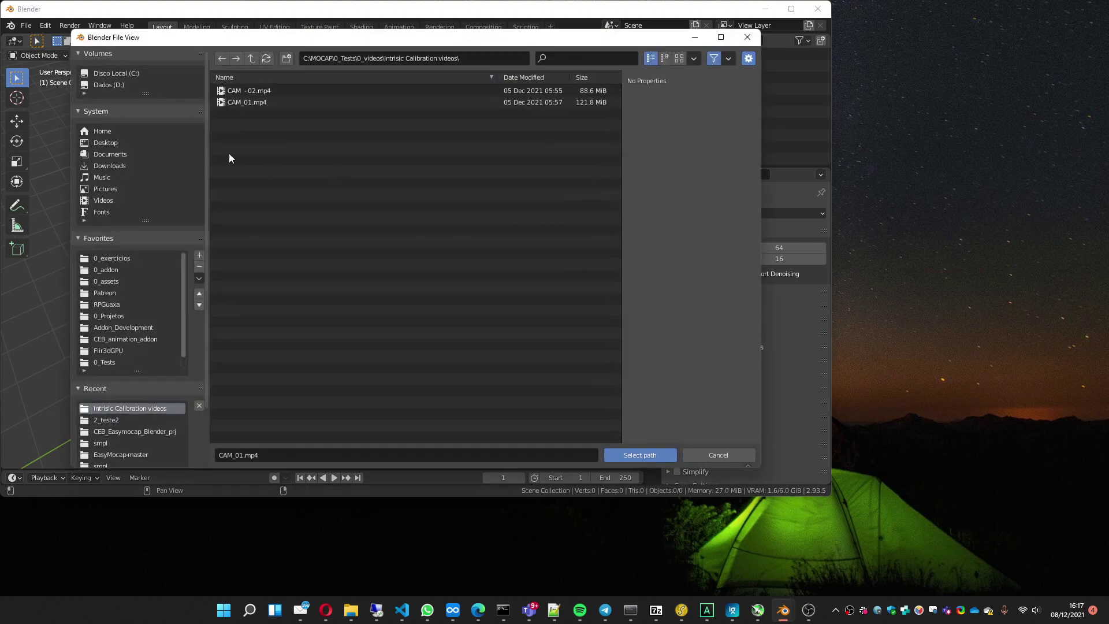
{"action": "double_click", "coordinate": [252, 92]}
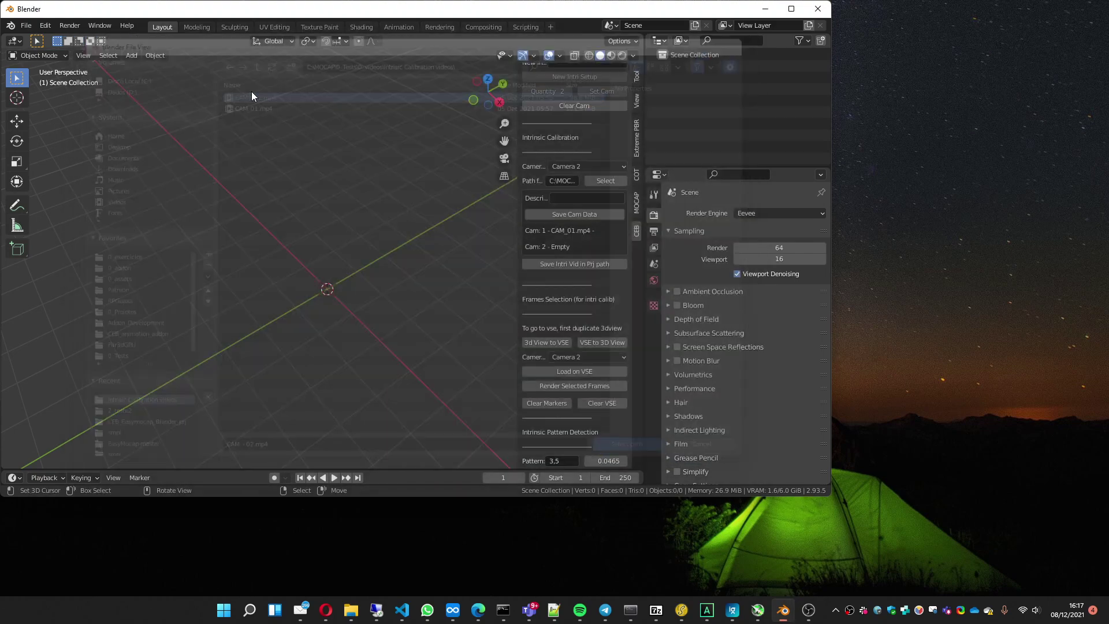
{"action": "left_click", "coordinate": [573, 215]}
{"action": "scroll", "coordinate": [558, 287], "scroll_direction": "down", "scroll_amount": 4}
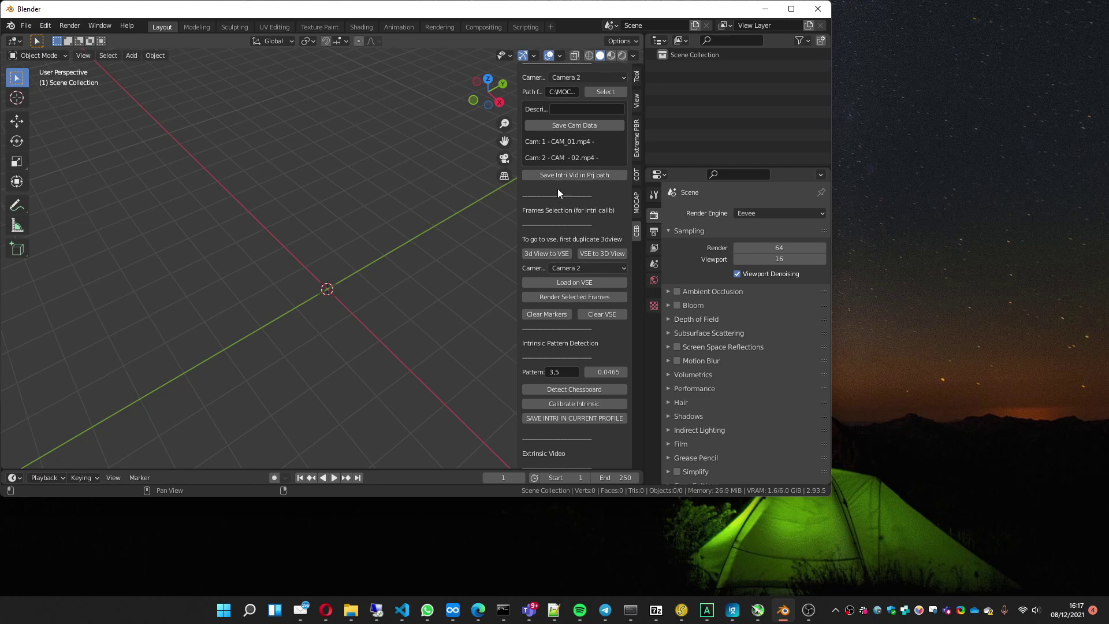
- Show Blender's system console and move it to the lower right of the screen
{"action": "scroll", "coordinate": [571, 222], "scroll_direction": "down", "scroll_amount": 3}
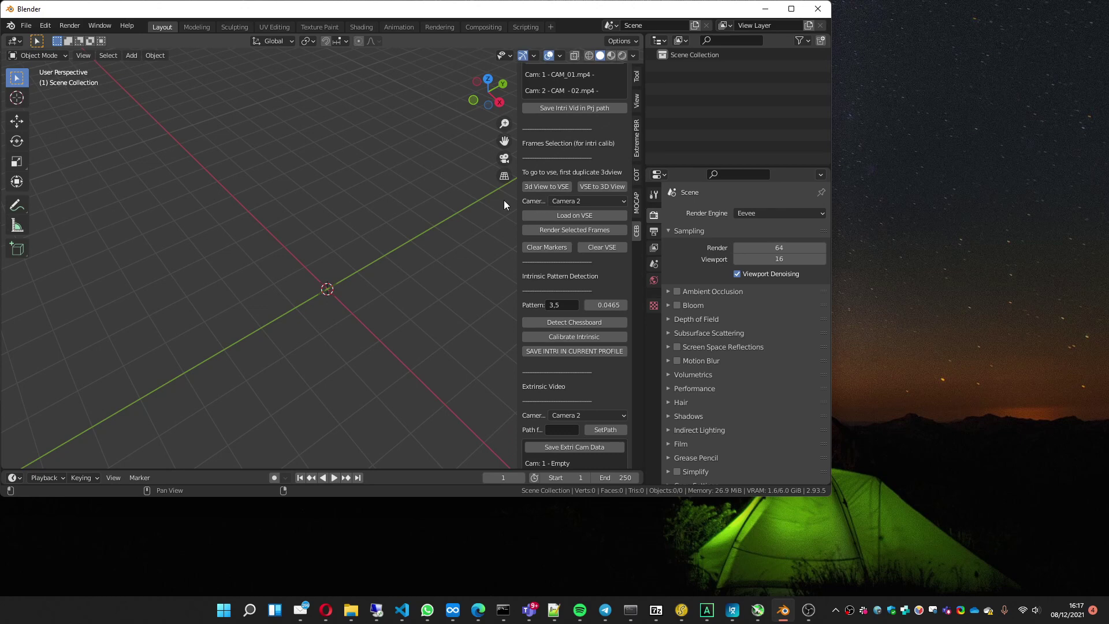
{"action": "left_click", "coordinate": [96, 26]}
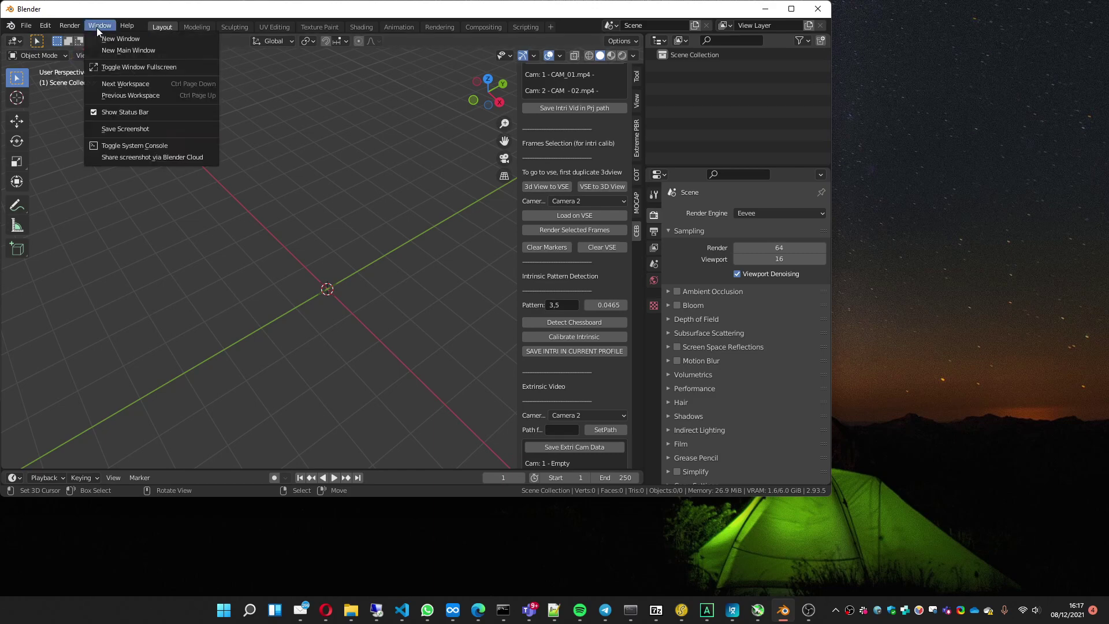
{"action": "left_click", "coordinate": [122, 147]}
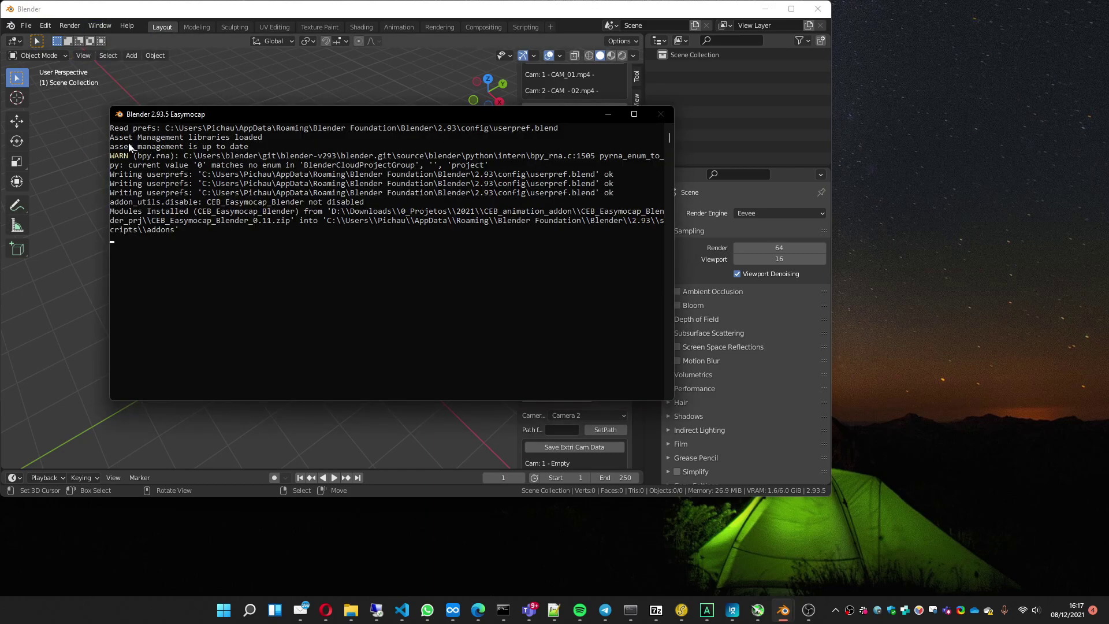
{"action": "left_click_drag", "start_coordinate": [252, 118], "coordinate": [969, 294]}
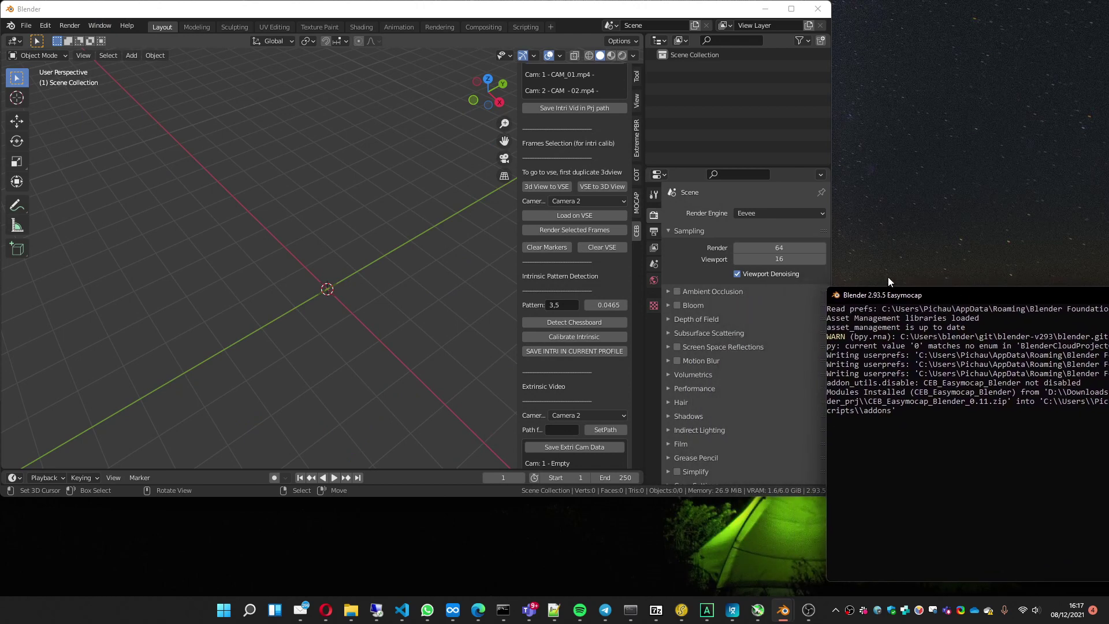
{"action": "left_click", "coordinate": [569, 164]}
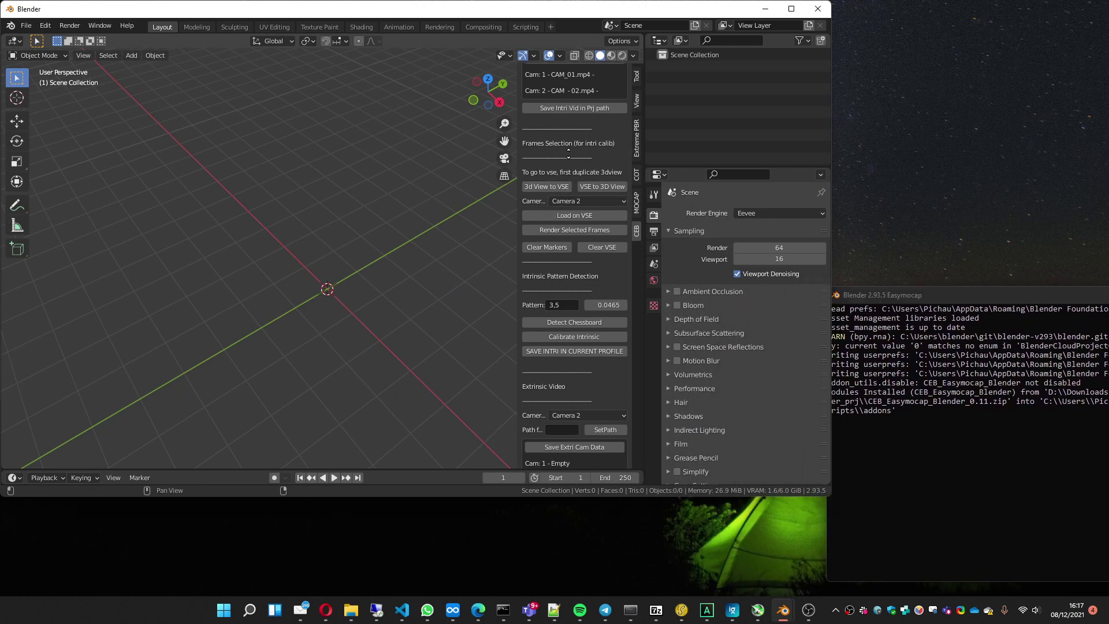
{"action": "scroll", "coordinate": [544, 162], "scroll_direction": "down", "scroll_amount": 1}
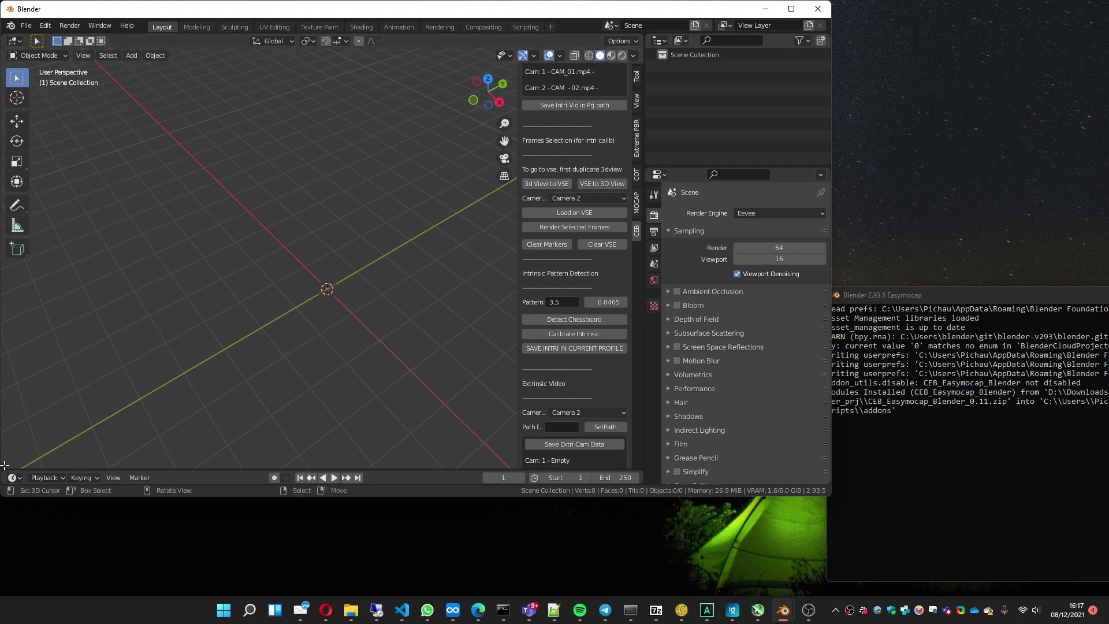
- Split the viewport, make the left area a Video Sequencer and load Camera 1's CAM_01.mp4
{"action": "left_click_drag", "start_coordinate": [2, 464], "coordinate": [315, 450]}
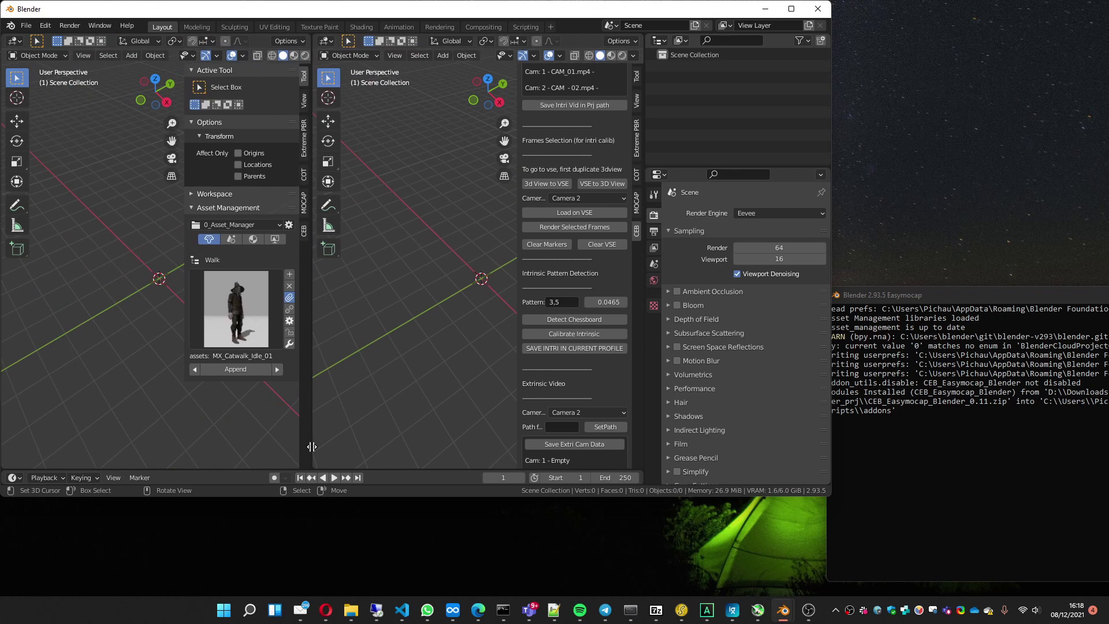
{"action": "left_click", "coordinate": [547, 184]}
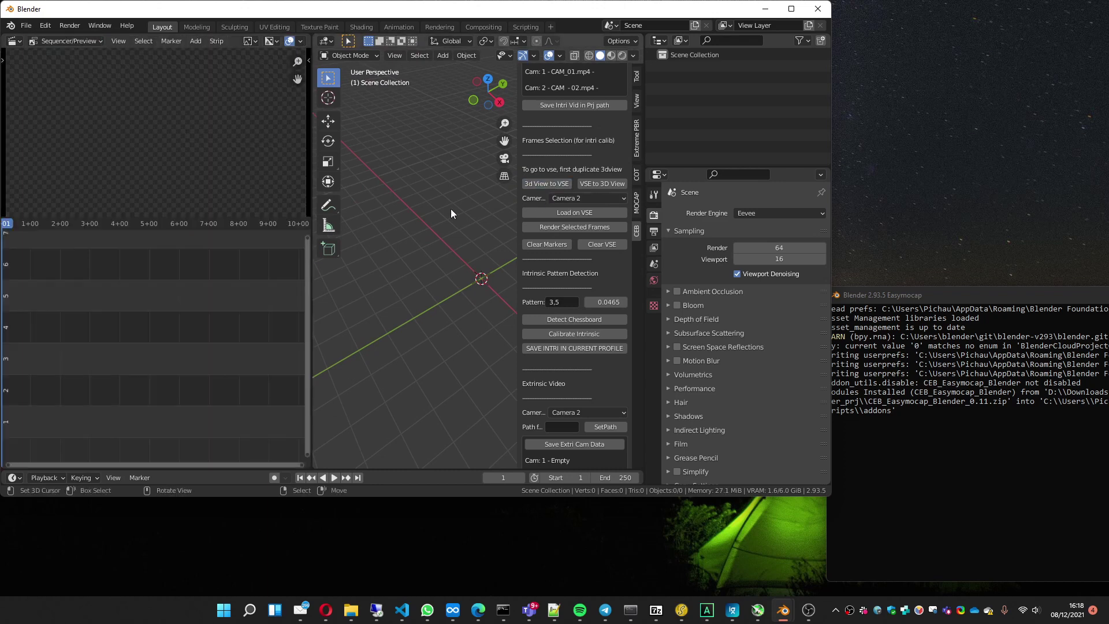
{"action": "left_click", "coordinate": [582, 200]}
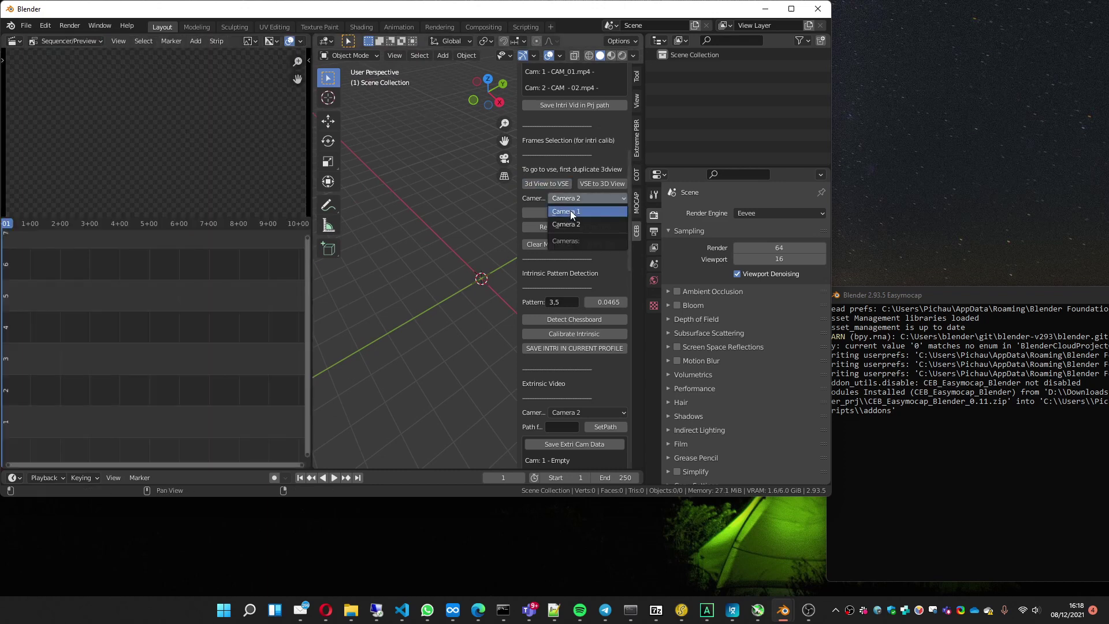
{"action": "left_click", "coordinate": [570, 211]}
{"action": "left_click", "coordinate": [573, 213]}
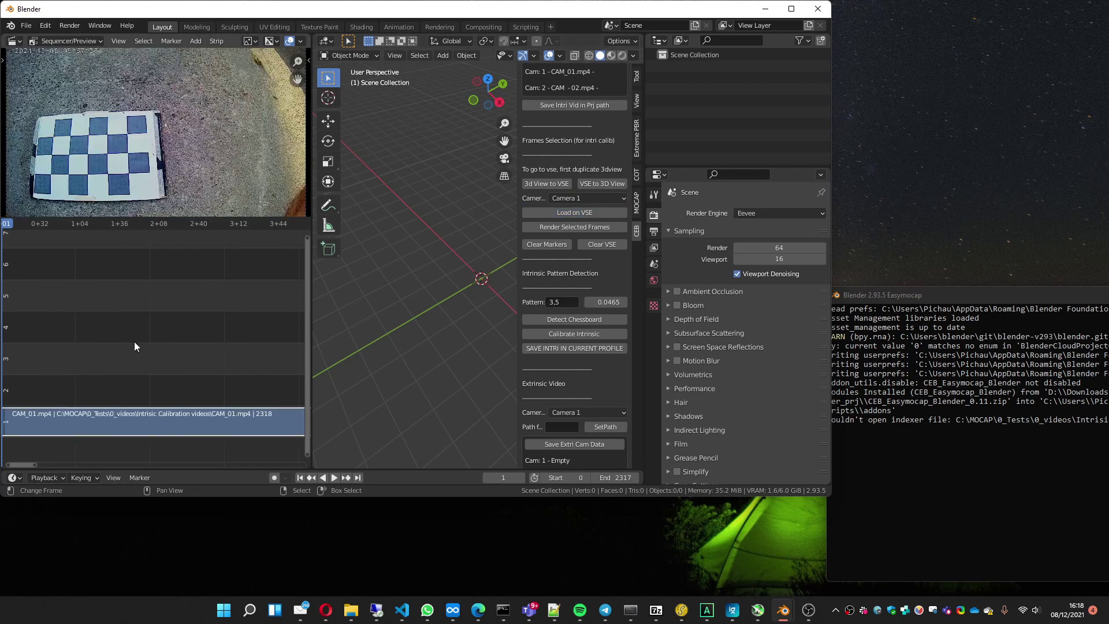
- Fit the CAM_01.mp4 strip in the timeline, widen the preview and start playback
{"action": "key", "text": "Home"}
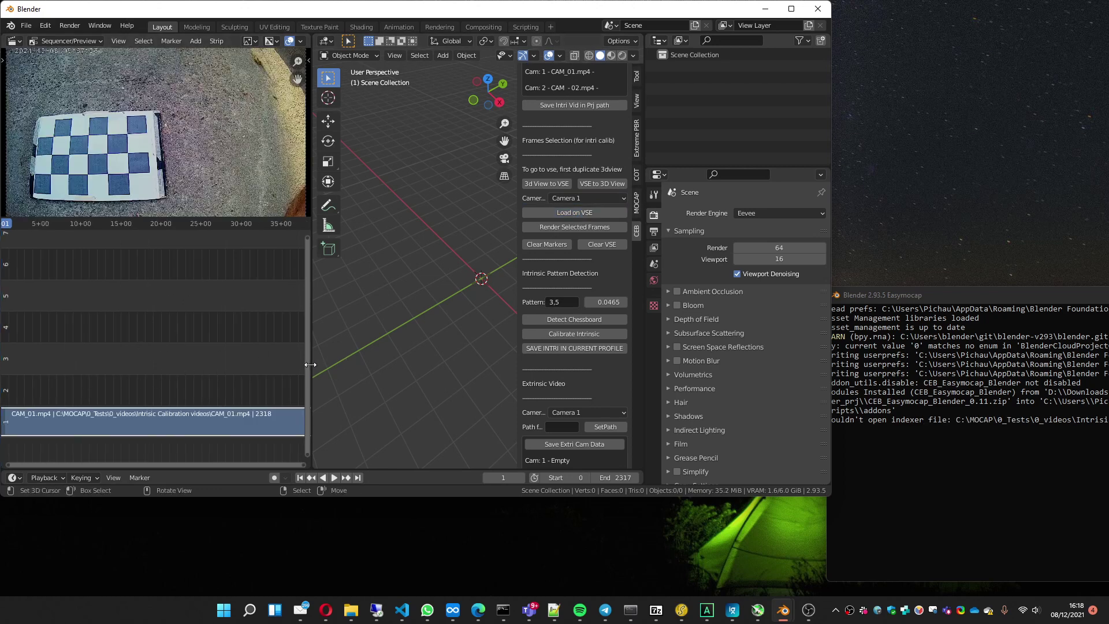
{"action": "left_click_drag", "start_coordinate": [310, 364], "coordinate": [365, 364]}
{"action": "key", "text": "space"}
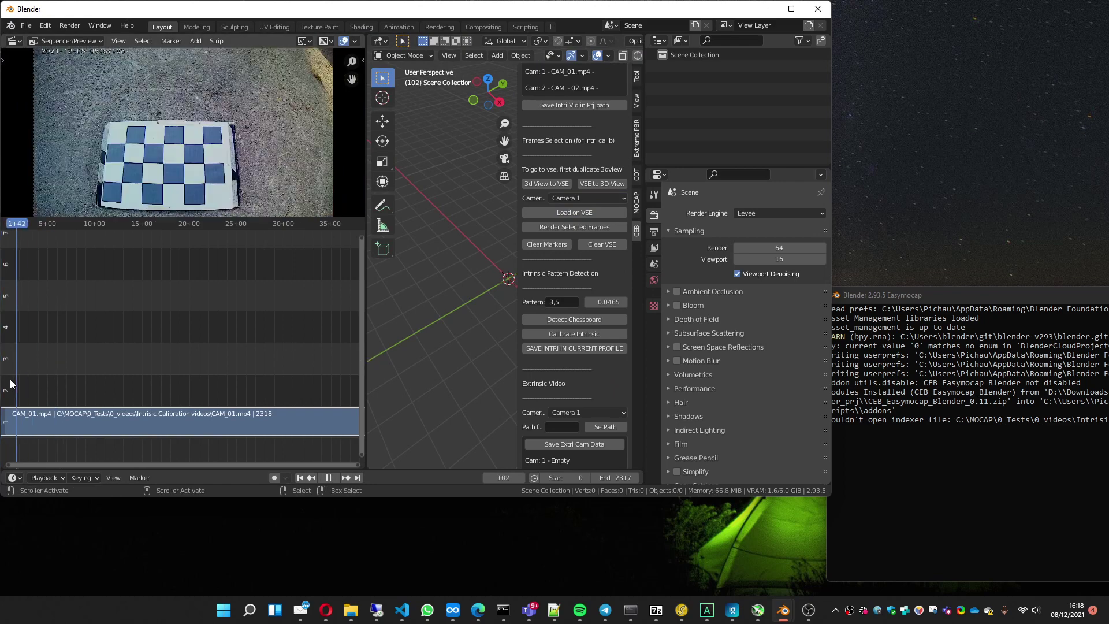
{"action": "key", "text": "space"}
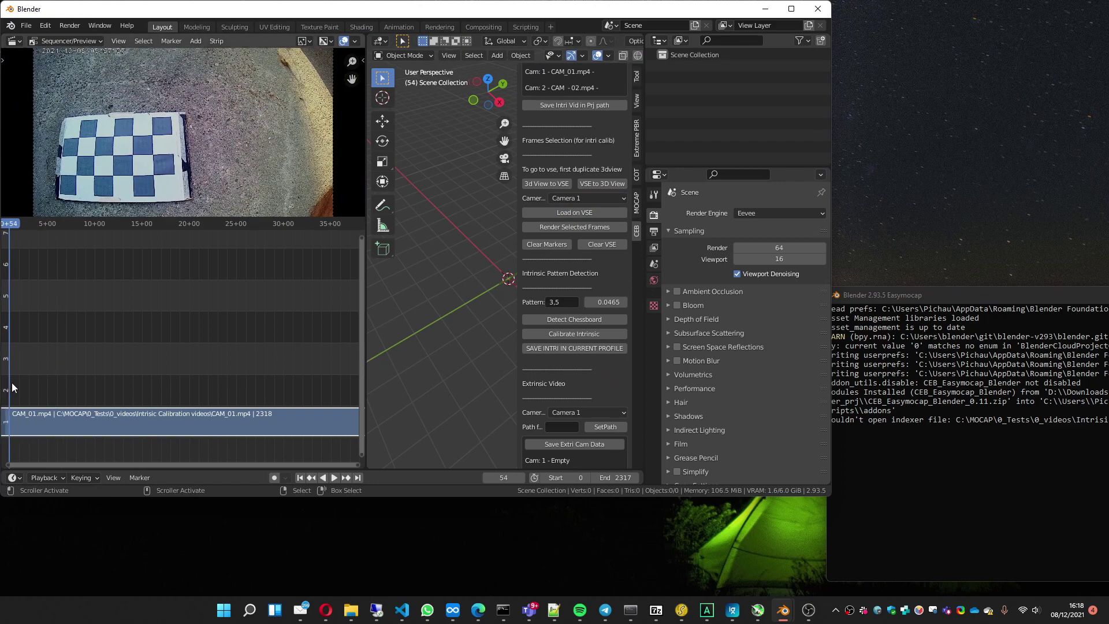
{"action": "key", "text": "space"}
{"action": "key", "text": "space"}
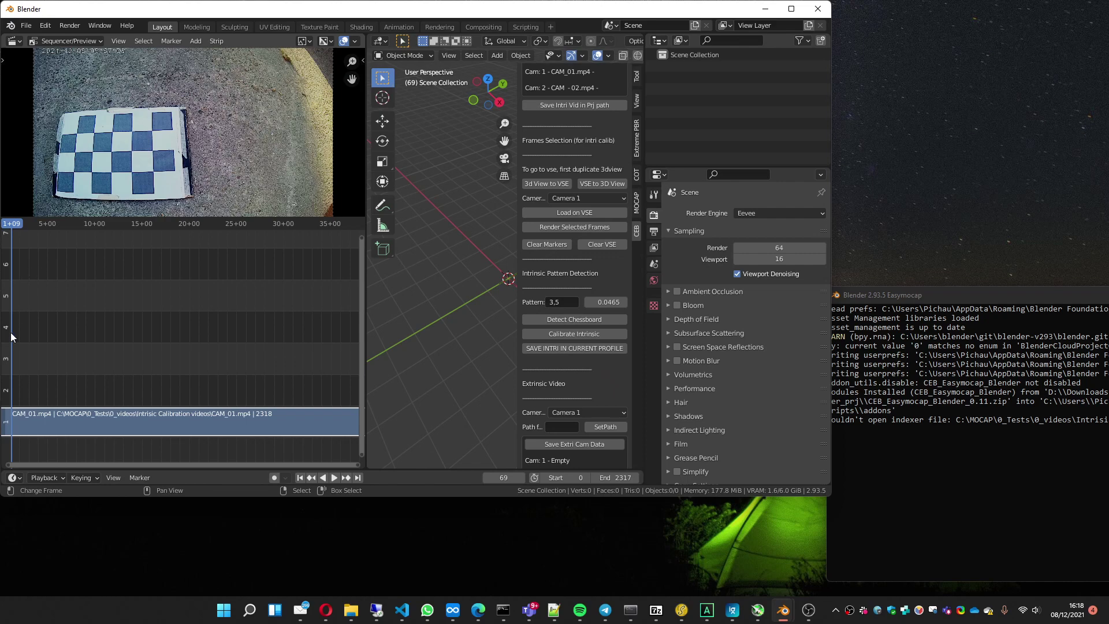
- Mark chessboard frames 65, 153, 216, 289 and 448 for calibration
{"action": "key", "text": "Left"}
{"action": "key", "text": "Left"}
{"action": "key", "text": "Left"}
{"action": "key", "text": "Left"}
{"action": "key", "text": "m"}
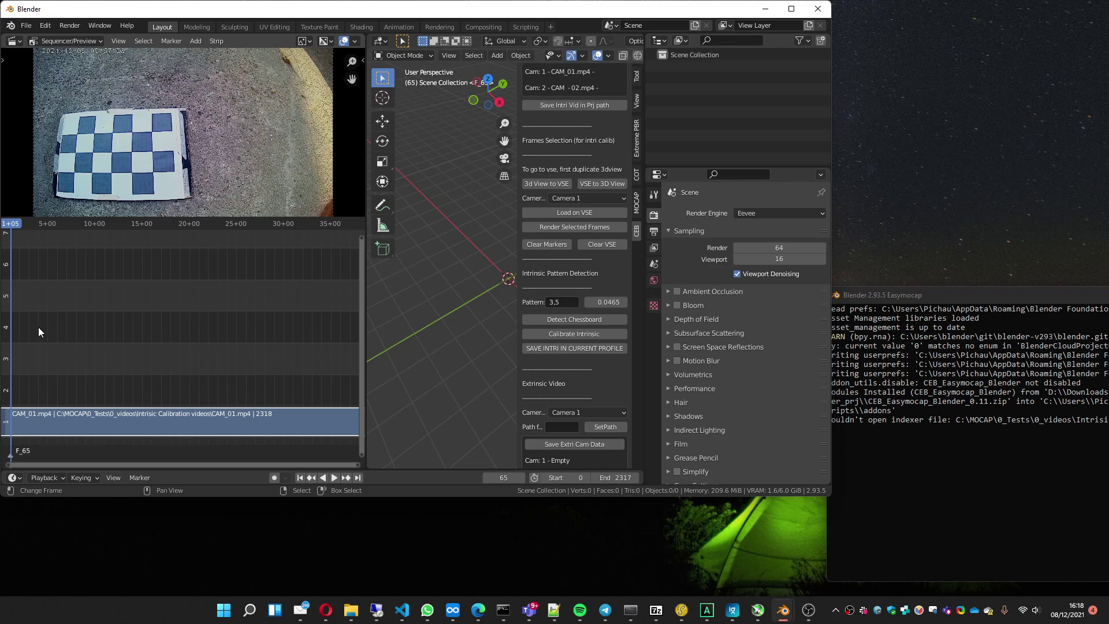
{"action": "key", "text": "space"}
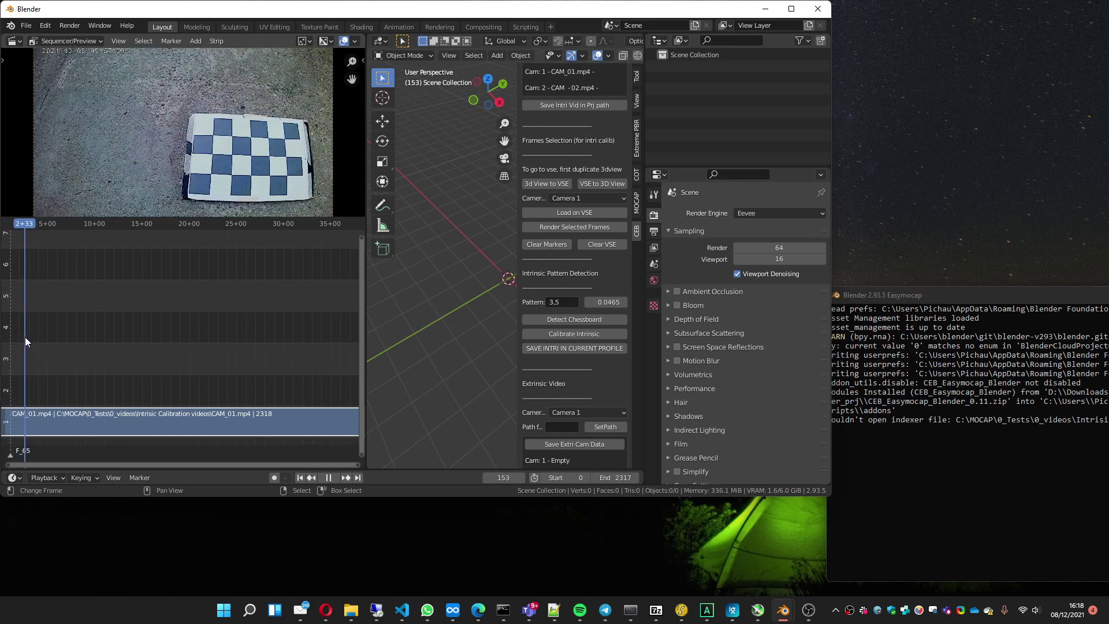
{"action": "key", "text": "m"}
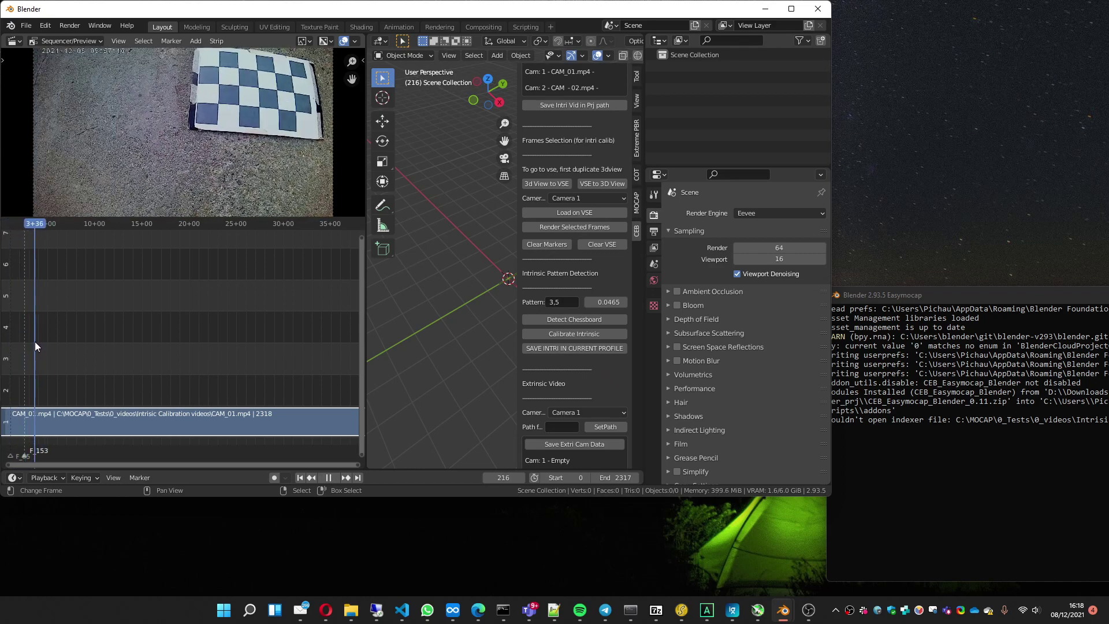
{"action": "key", "text": "space"}
{"action": "key", "text": "m"}
{"action": "key", "text": "space"}
{"action": "key", "text": "space"}
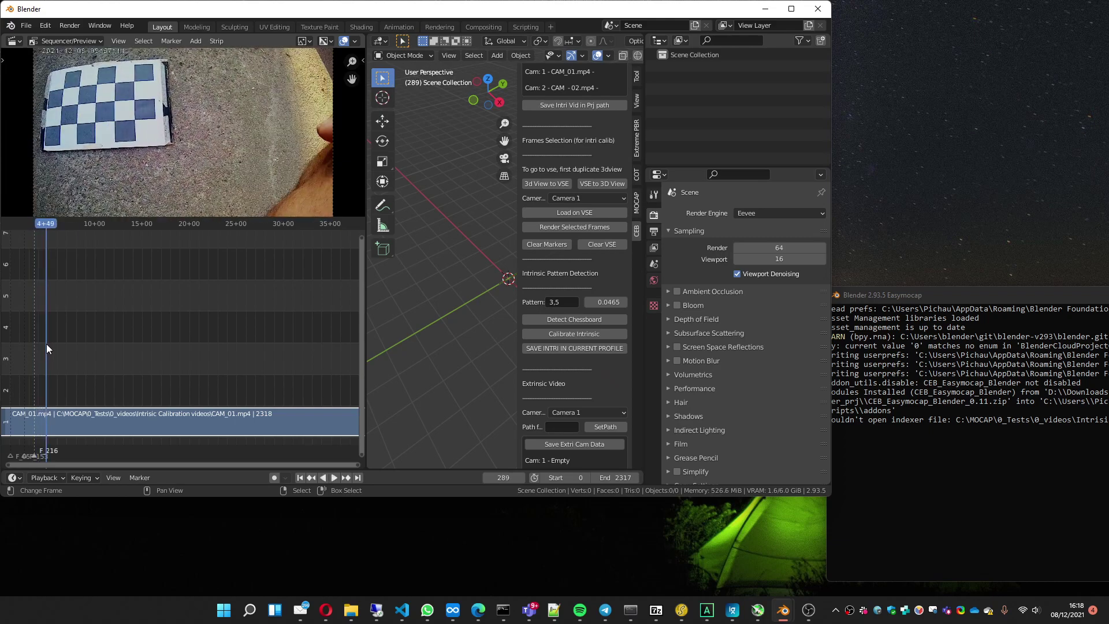
{"action": "key", "text": "m"}
{"action": "key", "text": "space"}
- Mark further chessboard frames 639, 874, 1120, 1359 and 1459
{"action": "key", "text": "space"}
{"action": "key", "text": "m"}
{"action": "key", "text": "space"}
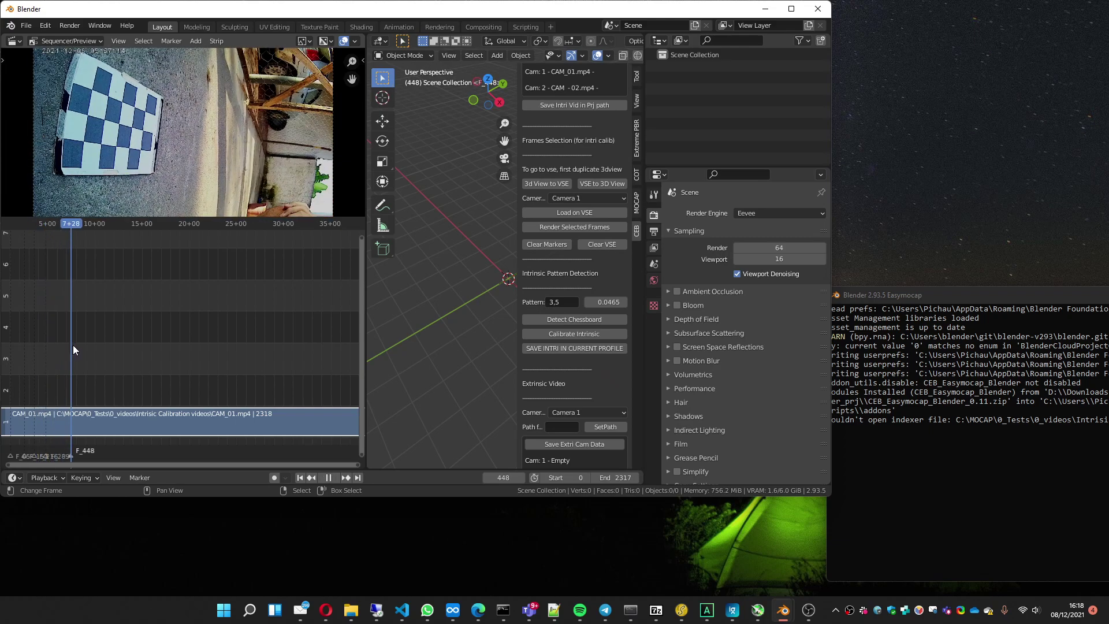
{"action": "key", "text": "space"}
{"action": "key", "text": "m"}
{"action": "key", "text": "space"}
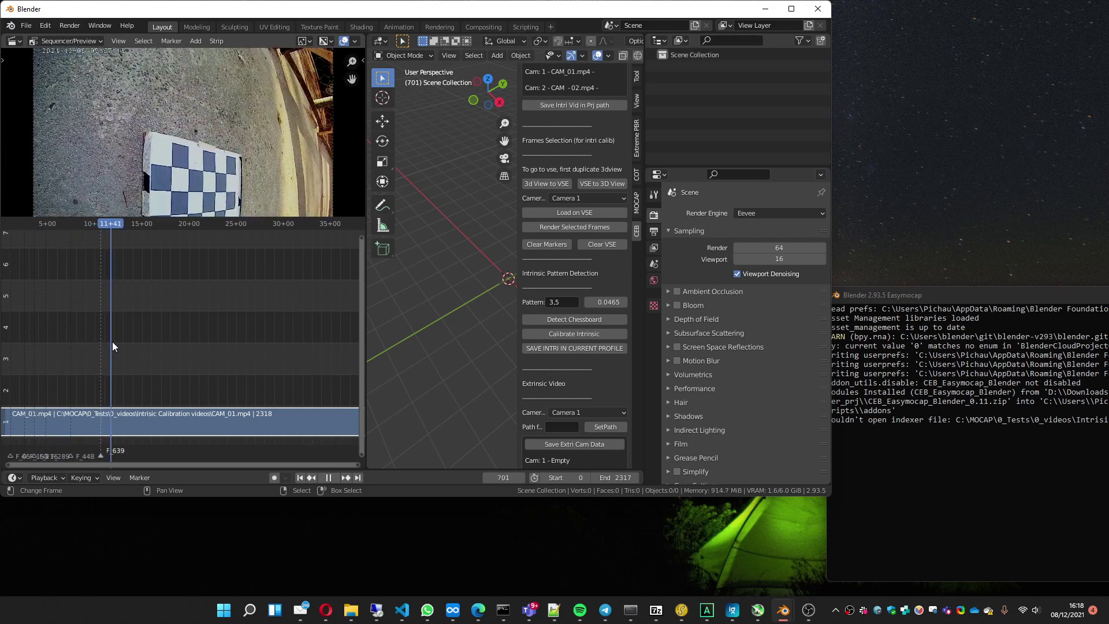
{"action": "key", "text": "space"}
{"action": "key", "text": "m"}
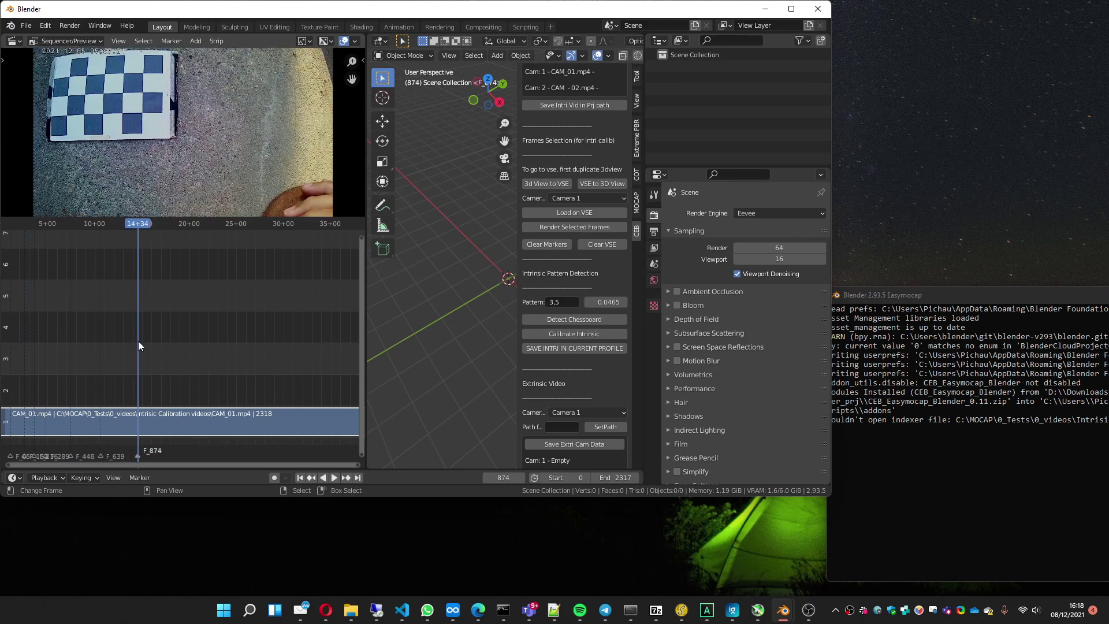
{"action": "key", "text": "space"}
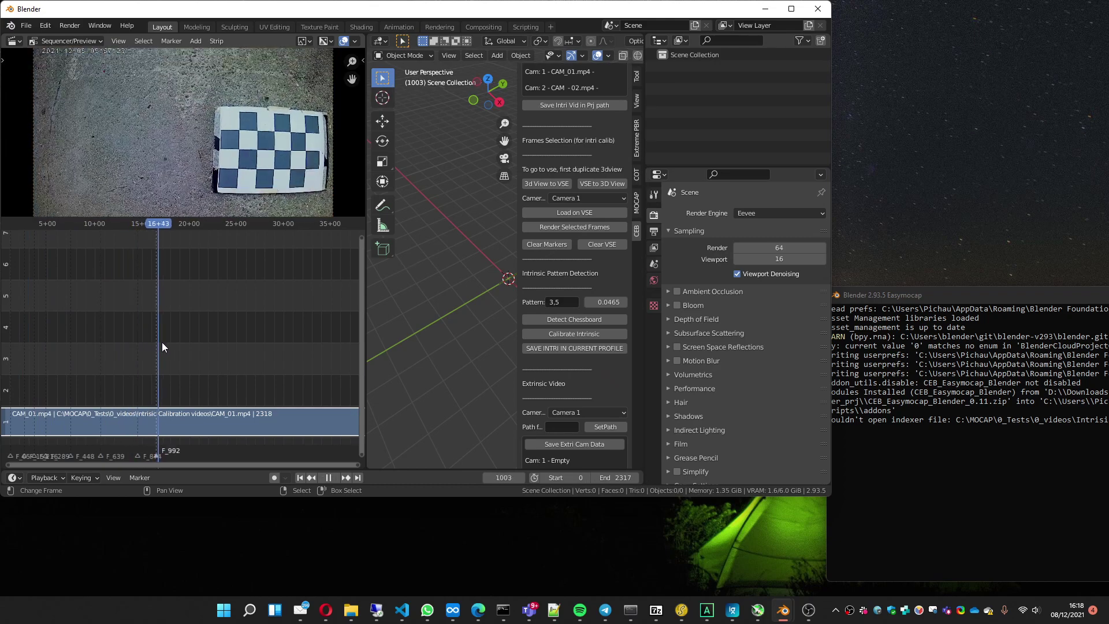
{"action": "key", "text": "space"}
{"action": "key", "text": "m"}
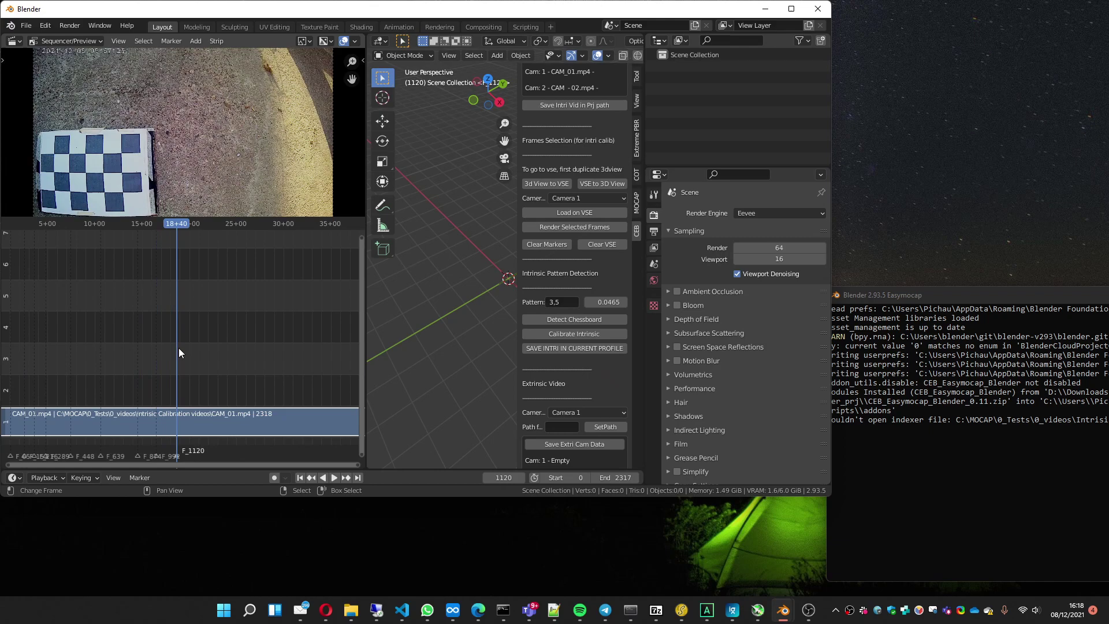
{"action": "key", "text": "space"}
{"action": "key", "text": "m"}
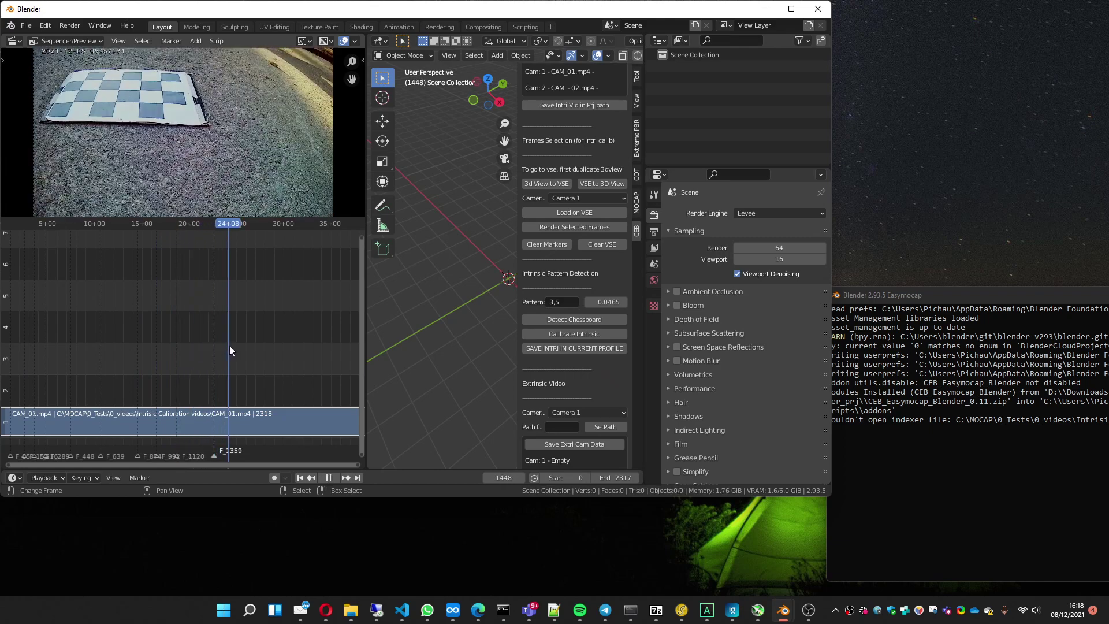
{"action": "key", "text": "m"}
{"action": "key", "text": "space"}
{"action": "left_click_drag", "start_coordinate": [231, 347], "coordinate": [265, 345]}
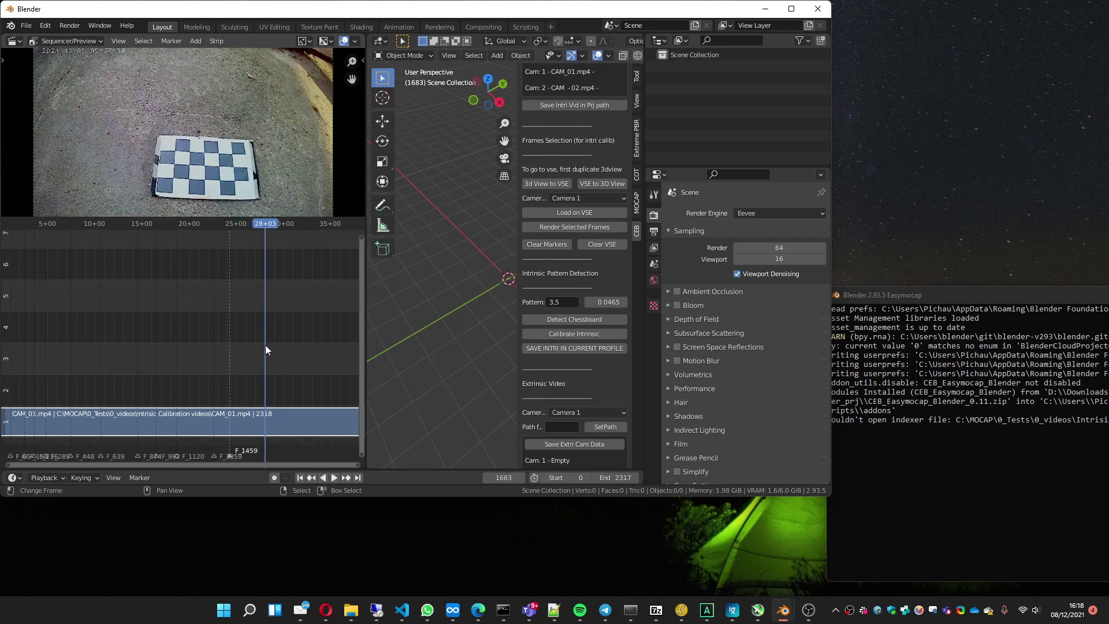
- Mark frames 1683 and 1845, then render all marked frames as images
{"action": "key", "text": "m"}
{"action": "key", "text": "space"}
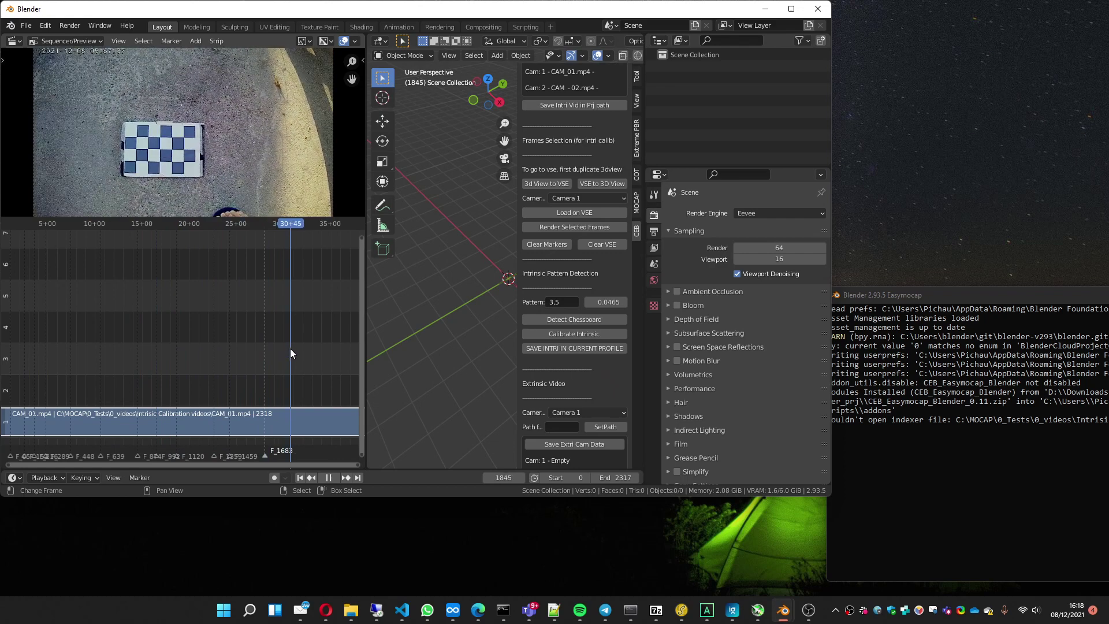
{"action": "key", "text": "space"}
{"action": "key", "text": "m"}
{"action": "left_click", "coordinate": [560, 226]}
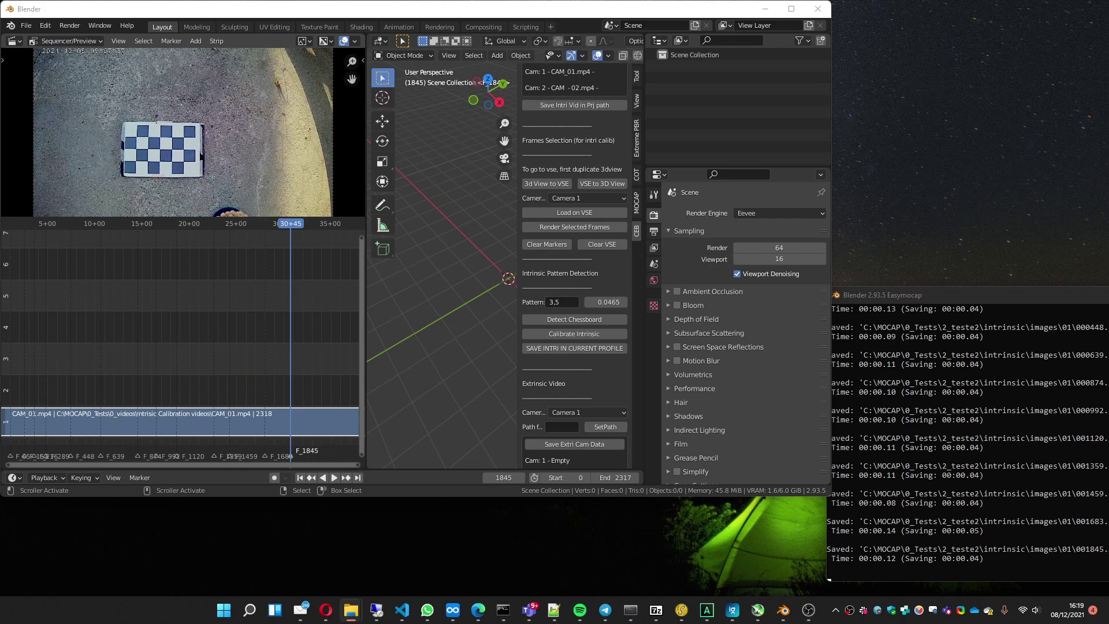
- Check the output in File Explorer under intrinsic\images, where folder 01 holds the frames
{"action": "key", "text": "alt+Tab"}
{"action": "left_click_drag", "start_coordinate": [613, 100], "coordinate": [960, 49]}
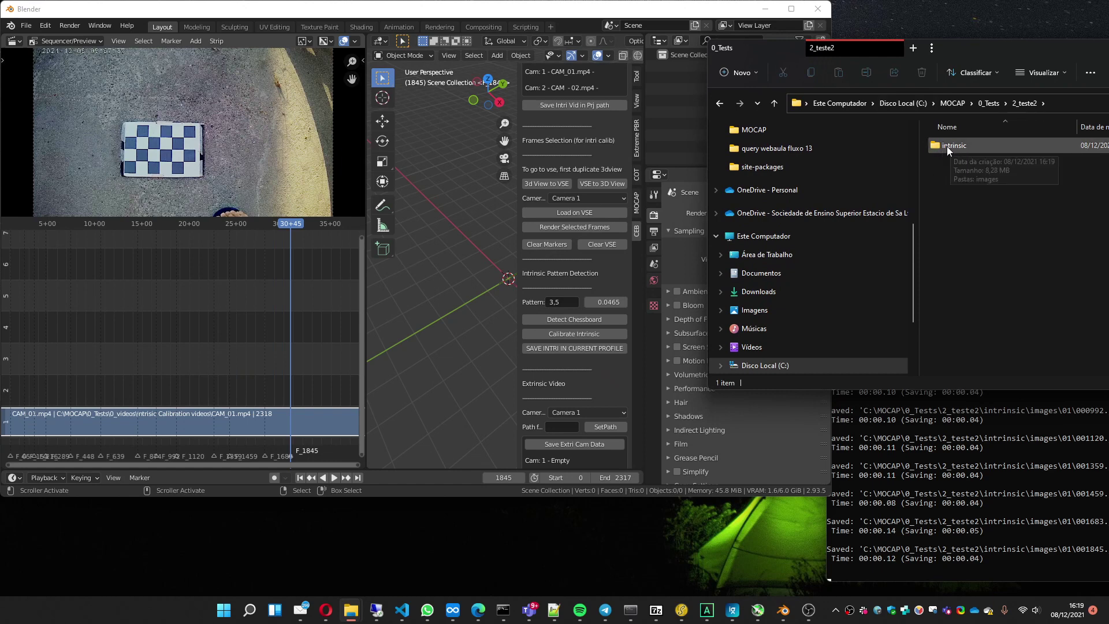
{"action": "left_click", "coordinate": [956, 148]}
{"action": "key", "text": "Return"}
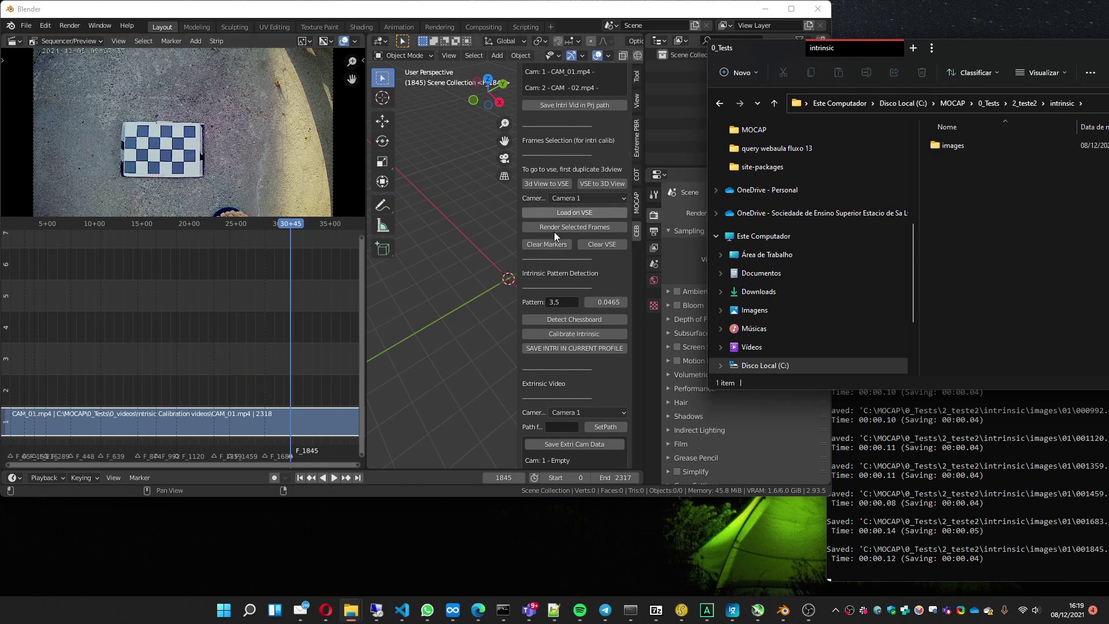
{"action": "double_click", "coordinate": [957, 147]}
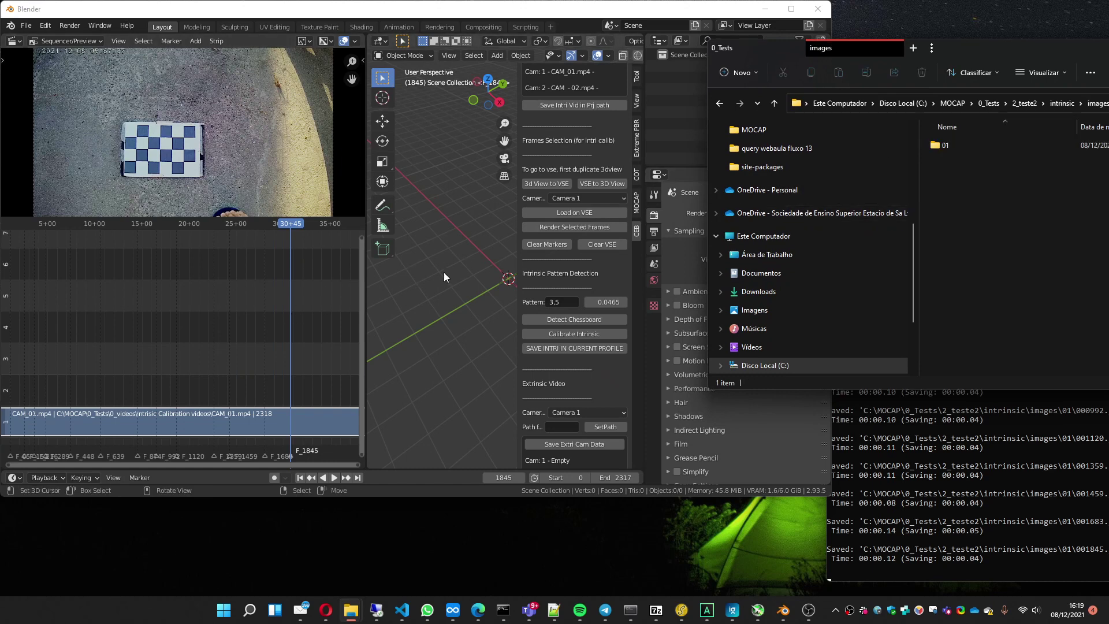
- Switch to Camera 2, clear the sequencer and markers, and load CAM - 02.mp4 into view
{"action": "left_click", "coordinate": [585, 199]}
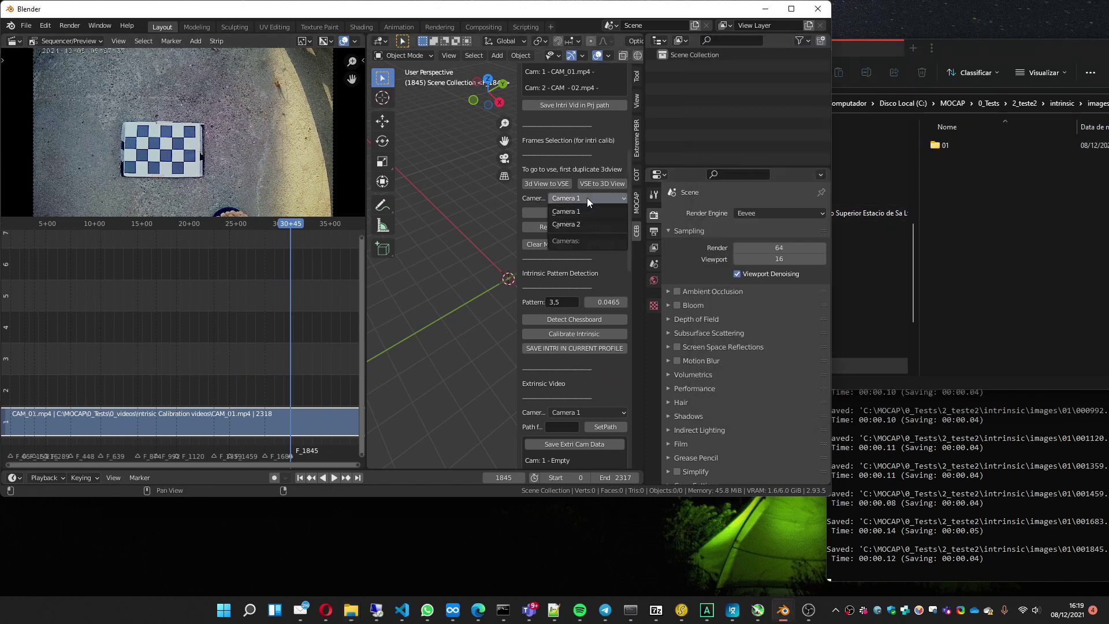
{"action": "left_click", "coordinate": [569, 223]}
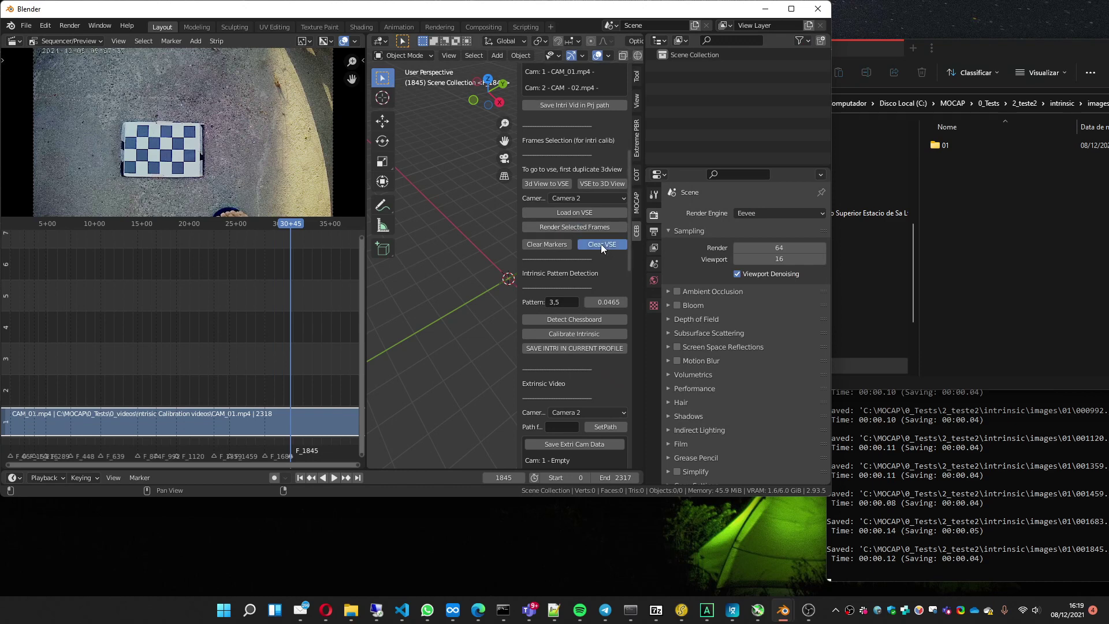
{"action": "left_click", "coordinate": [601, 245]}
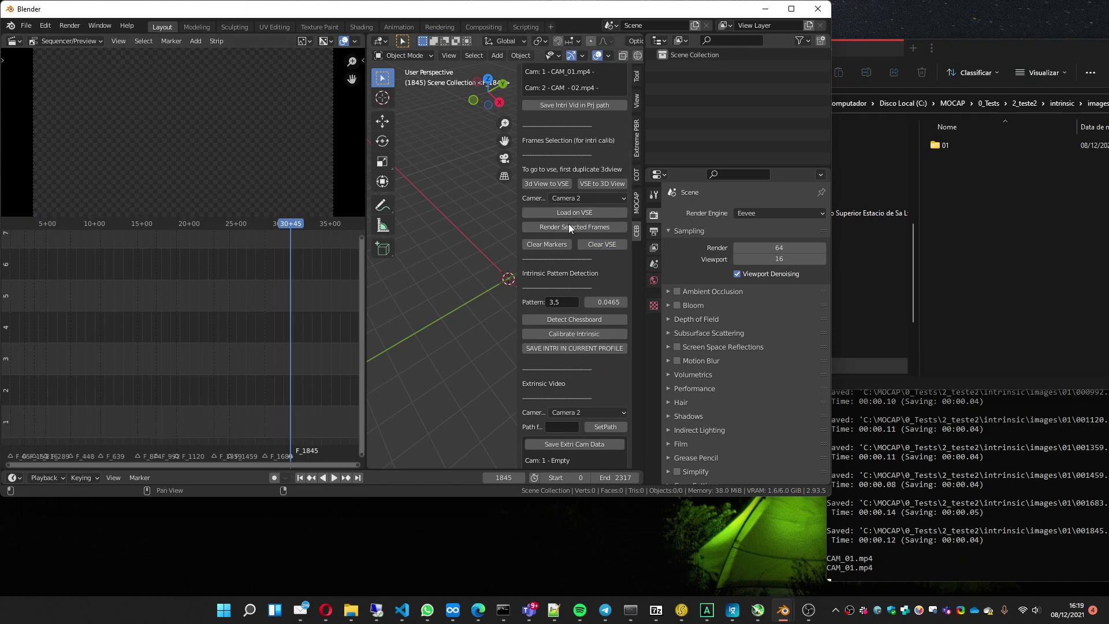
{"action": "left_click", "coordinate": [553, 245]}
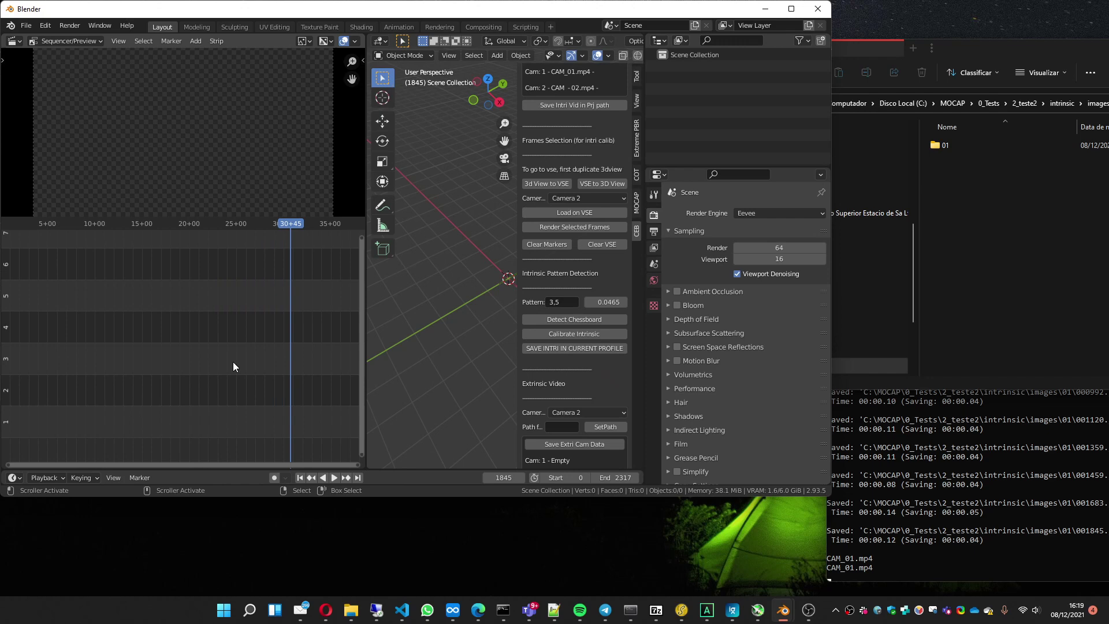
{"action": "left_click", "coordinate": [578, 213]}
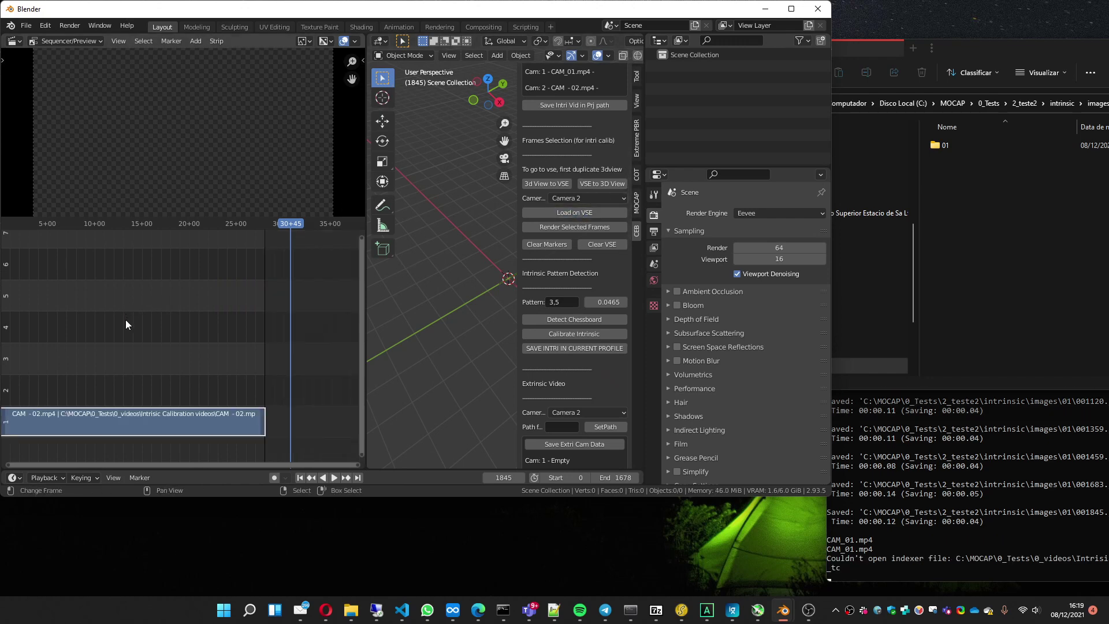
{"action": "scroll", "coordinate": [126, 320], "scroll_direction": "up", "scroll_amount": 2}
{"action": "middle_click_drag", "start_coordinate": [130, 395], "coordinate": [152, 397]}
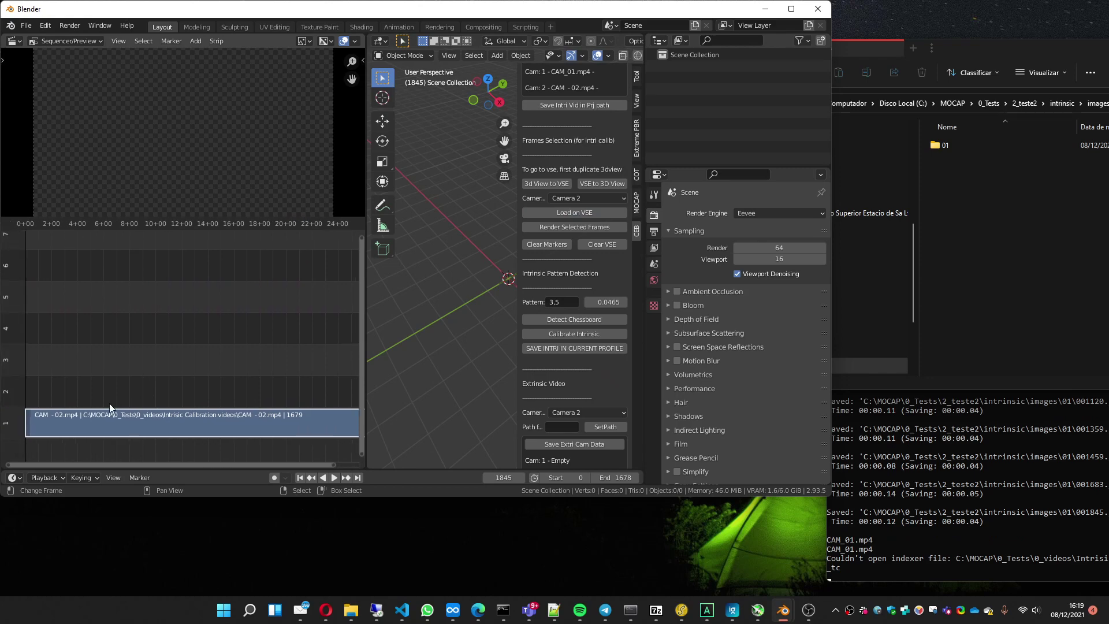
- Mark Camera 2 chessboard frames including 55, 199, 948 and 1326
{"action": "left_click", "coordinate": [31, 369]}
{"action": "key", "text": "space"}
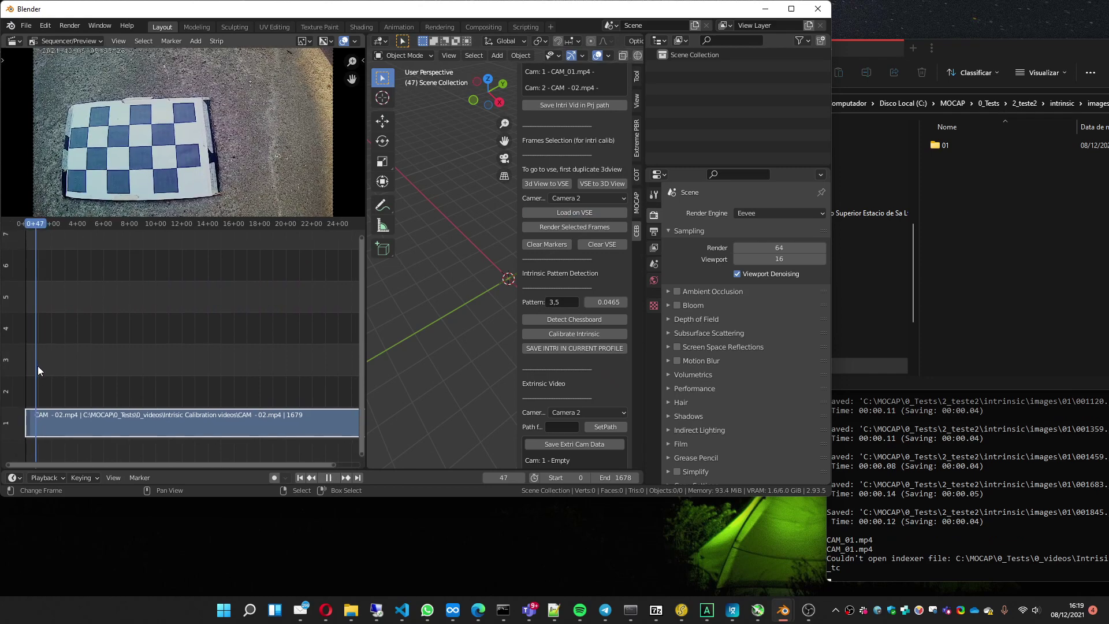
{"action": "key", "text": "space"}
{"action": "mouse_move", "coordinate": [35, 372]}
{"action": "left_mouse_down"}
{"action": "mouse_move", "coordinate": [112, 372]}
{"action": "mouse_move", "coordinate": [97, 377]}
{"action": "mouse_move", "coordinate": [344, 348]}
{"action": "left_mouse_up"}
{"action": "key", "text": "m"}
{"action": "key", "text": "m"}
{"action": "key", "text": "m"}
{"action": "key", "text": "m"}
{"action": "key", "text": "m"}
{"action": "key", "text": "m"}
{"action": "key", "text": "m"}
{"action": "key", "text": "space"}
{"action": "key", "text": "space"}
{"action": "key", "text": "m"}
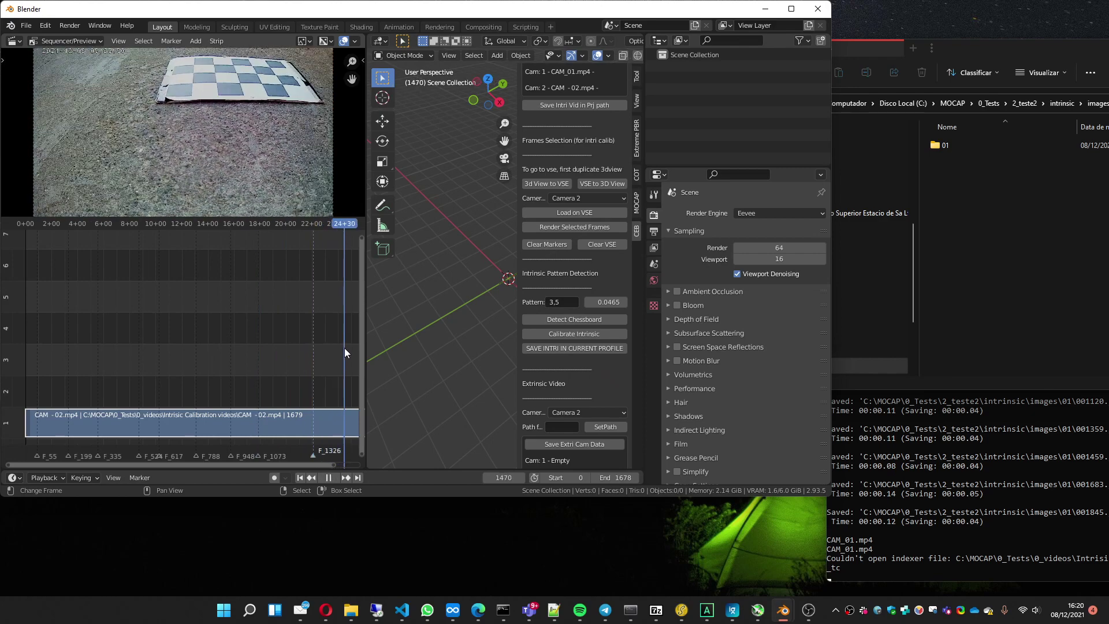
{"action": "key", "text": "space"}
{"action": "key", "text": "space"}
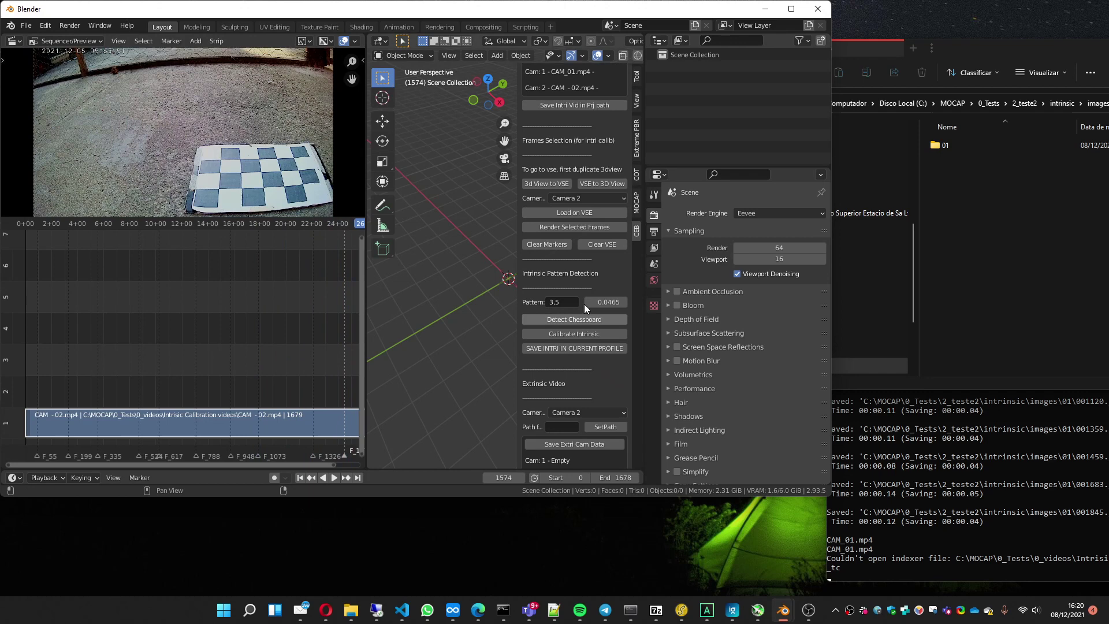
- Render the marked Camera 2 frames into intrinsic\images\02 and review the clip
{"action": "left_click", "coordinate": [571, 227]}
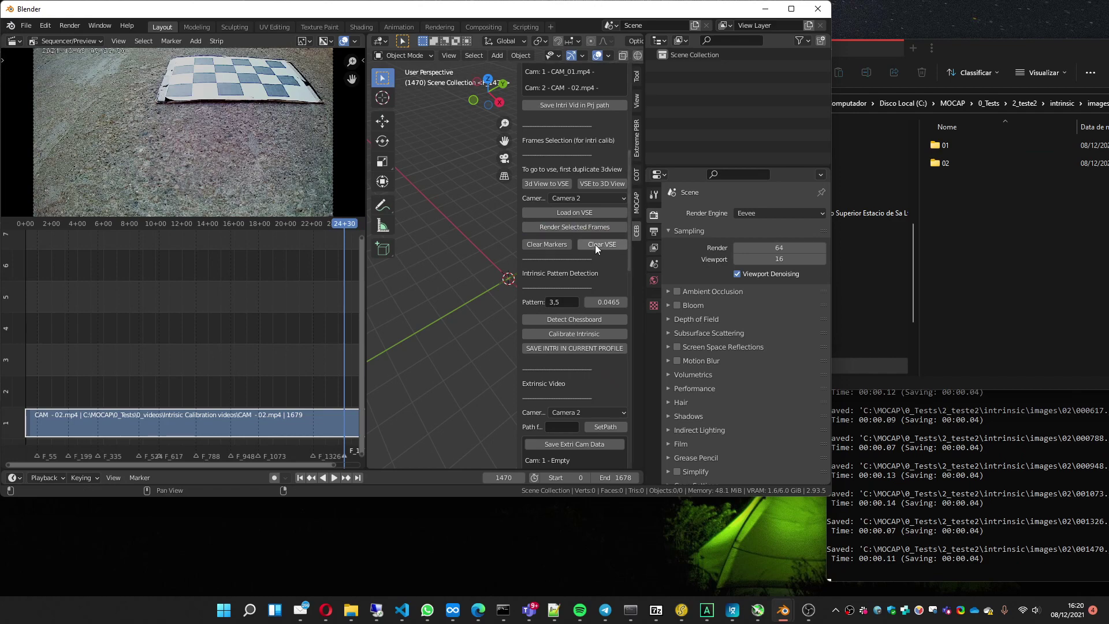
{"action": "scroll", "coordinate": [572, 260], "scroll_direction": "down", "scroll_amount": 5}
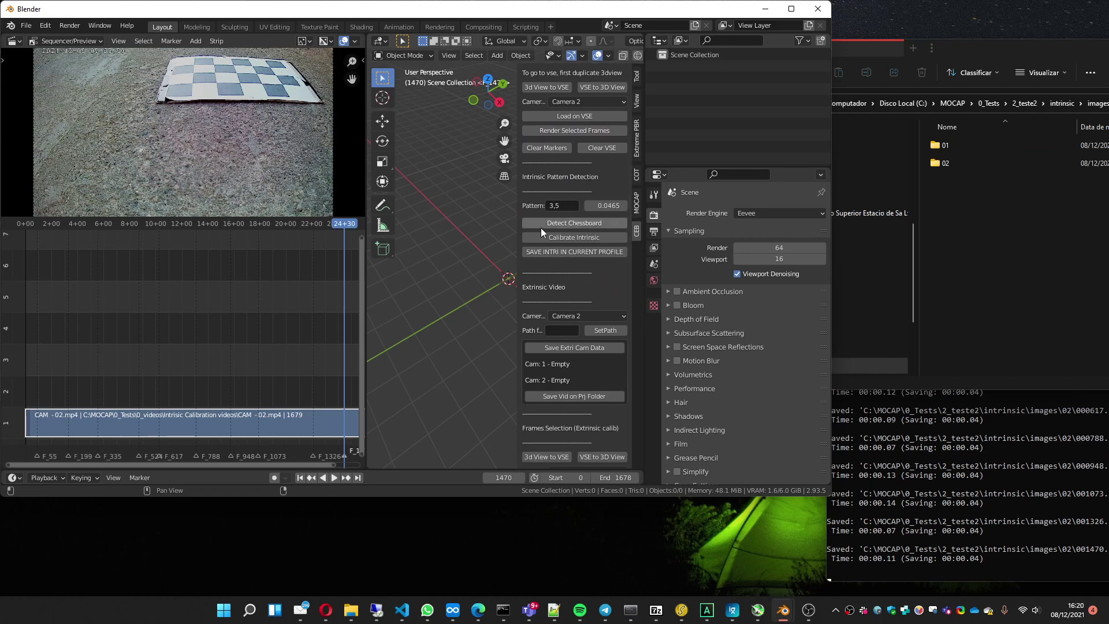
{"action": "key", "text": "space"}
{"action": "left_click_drag", "start_coordinate": [342, 341], "coordinate": [294, 349]}
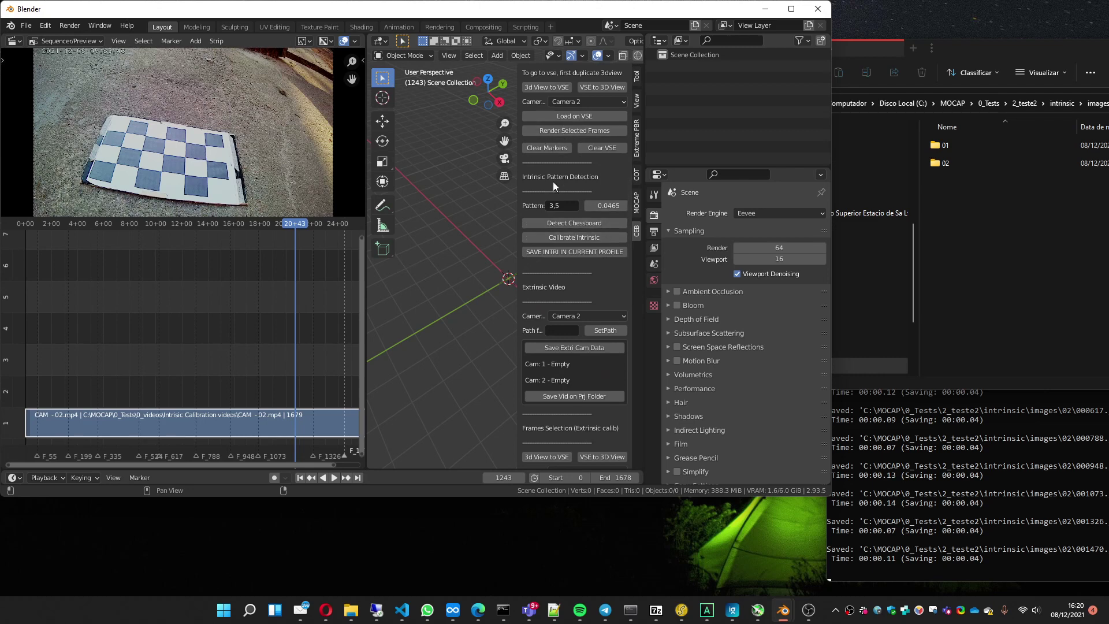
- Start chessboard detection on the 23 saved images and bring its console to the screen centre
{"action": "left_click", "coordinate": [563, 222]}
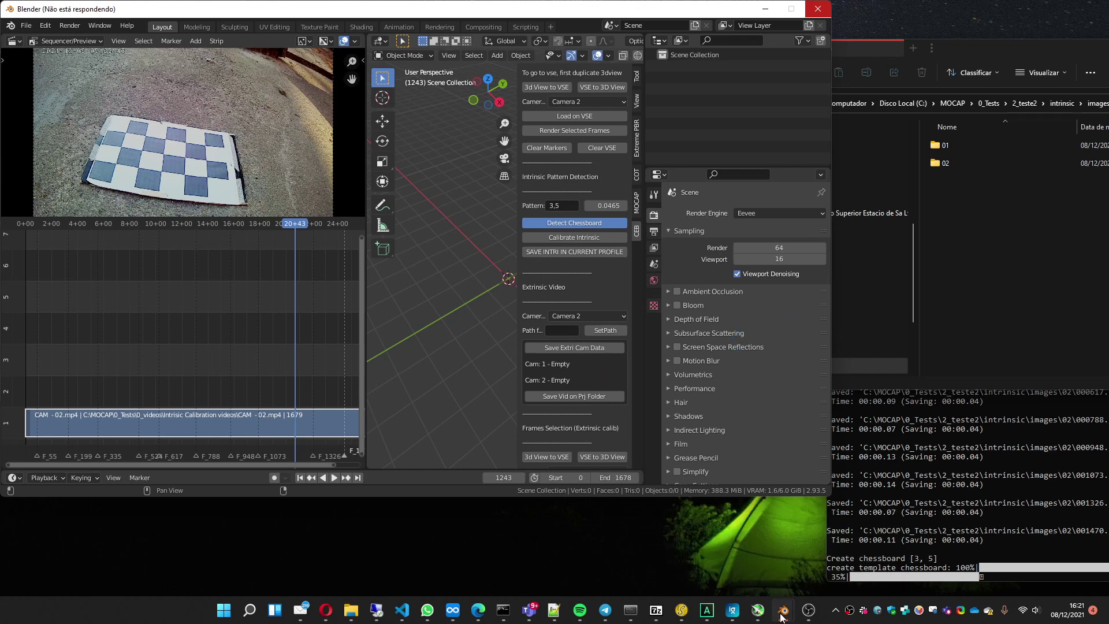
{"action": "mouse_move", "coordinate": [781, 615]}
{"action": "left_click", "coordinate": [816, 516]}
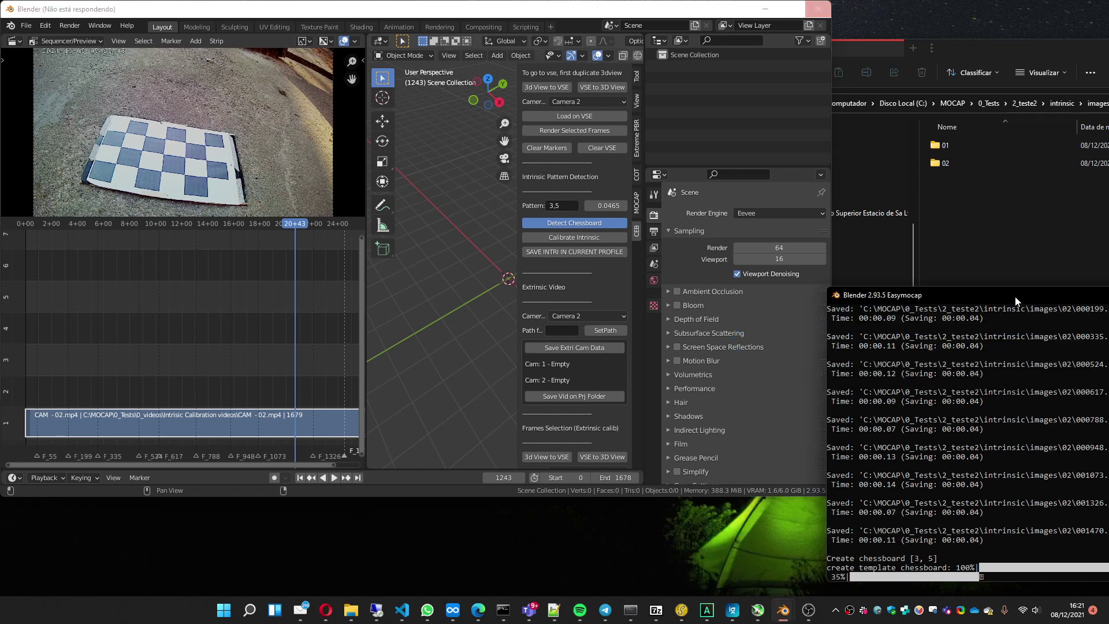
{"action": "left_click_drag", "start_coordinate": [1023, 301], "coordinate": [726, 306]}
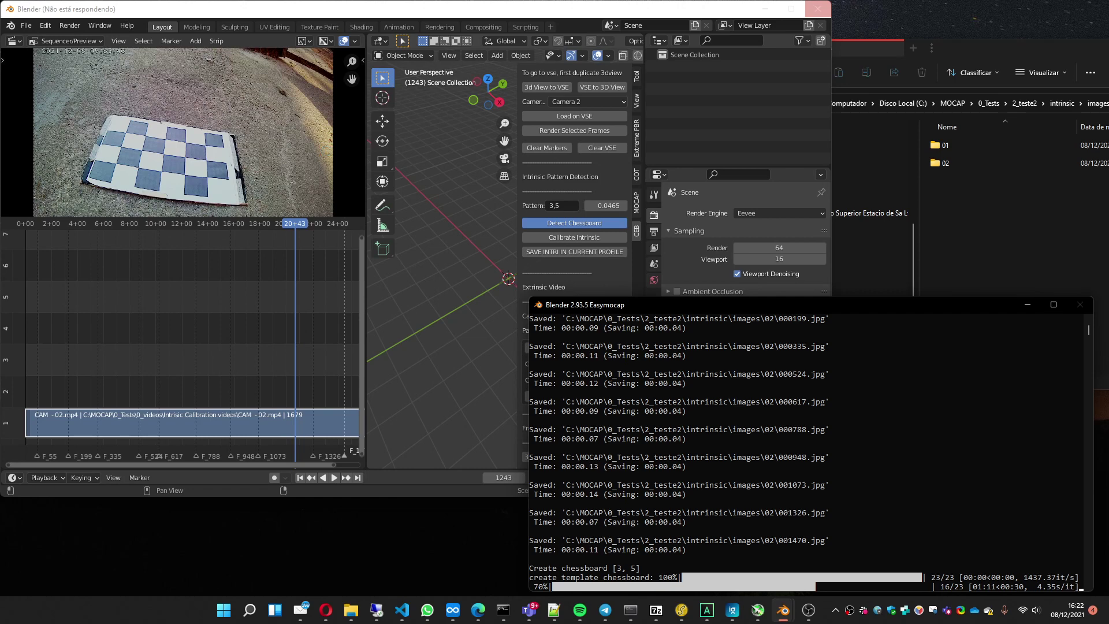
- Store the camera 01 and 02 intrinsic results with SAVE INTRI IN CURRENT PROFILE
{"action": "key", "text": "alt+Tab"}
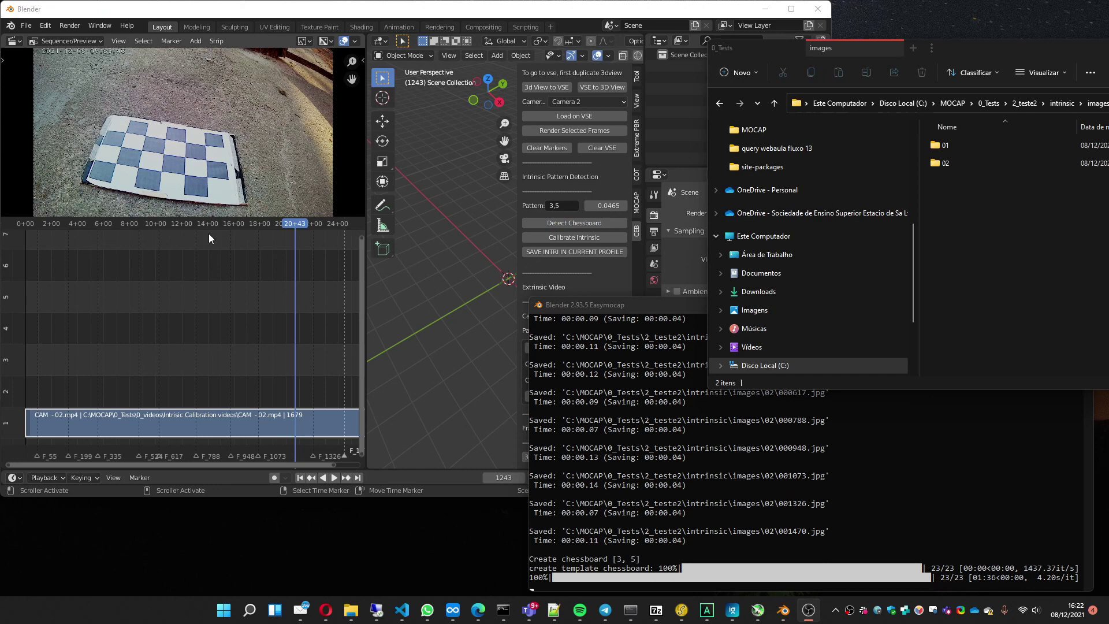
{"action": "left_click", "coordinate": [567, 238]}
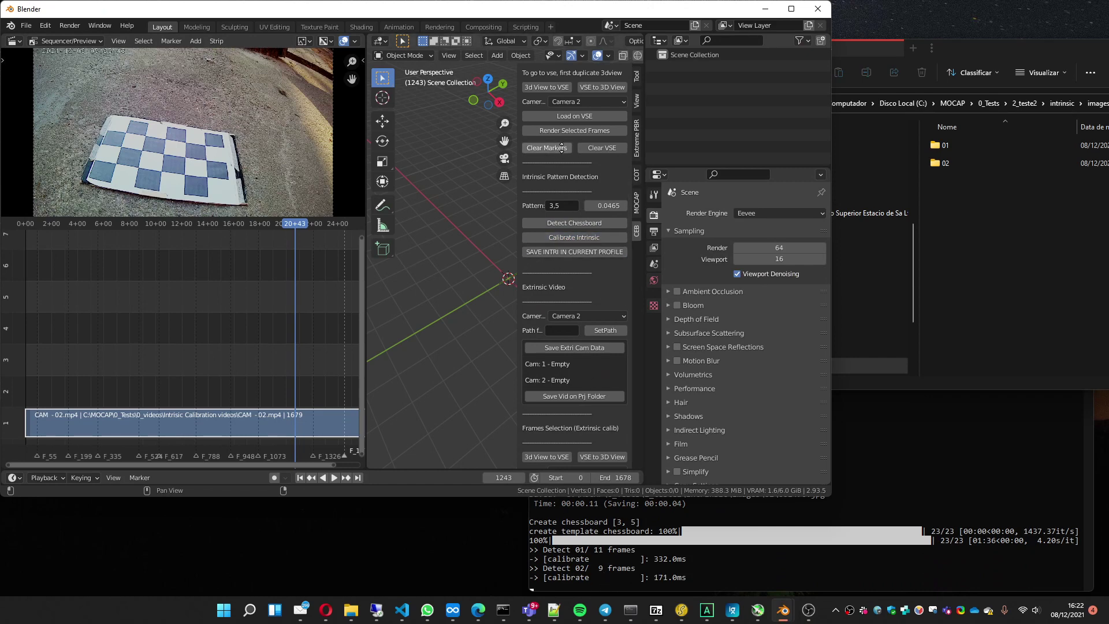
{"action": "scroll", "coordinate": [569, 243], "scroll_direction": "up", "scroll_amount": 12}
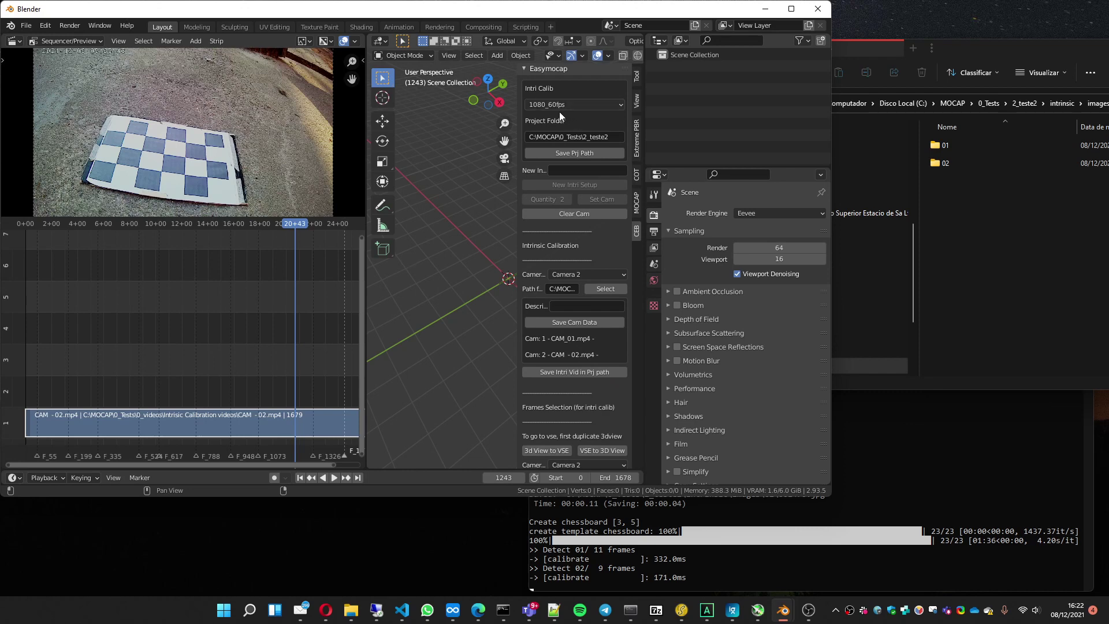
{"action": "scroll", "coordinate": [560, 238], "scroll_direction": "down", "scroll_amount": 8}
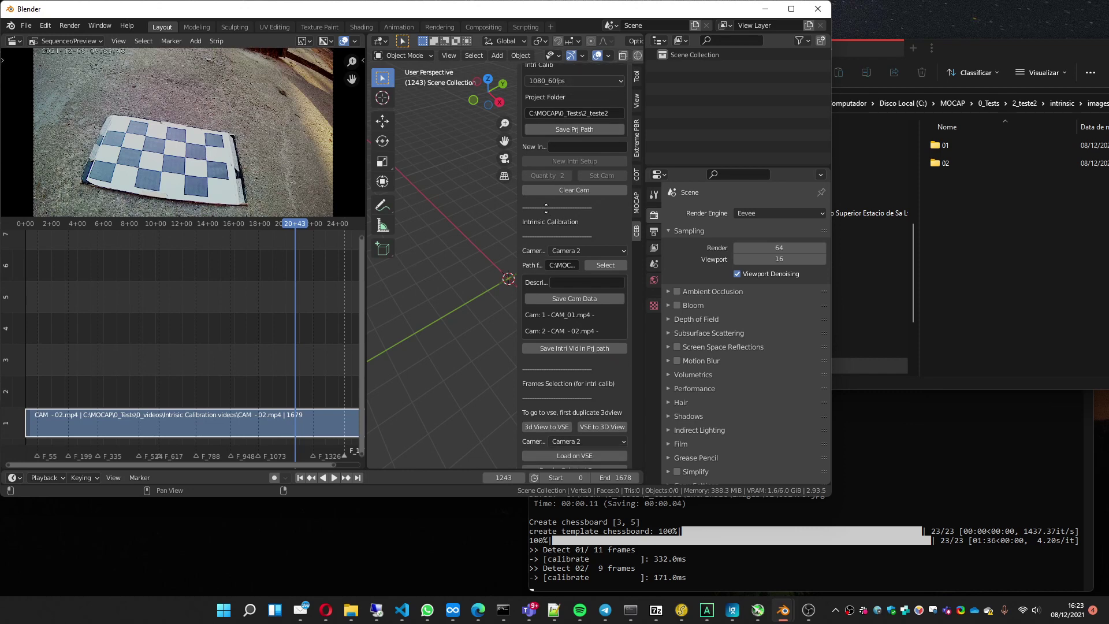
{"action": "scroll", "coordinate": [563, 168], "scroll_direction": "down", "scroll_amount": 4}
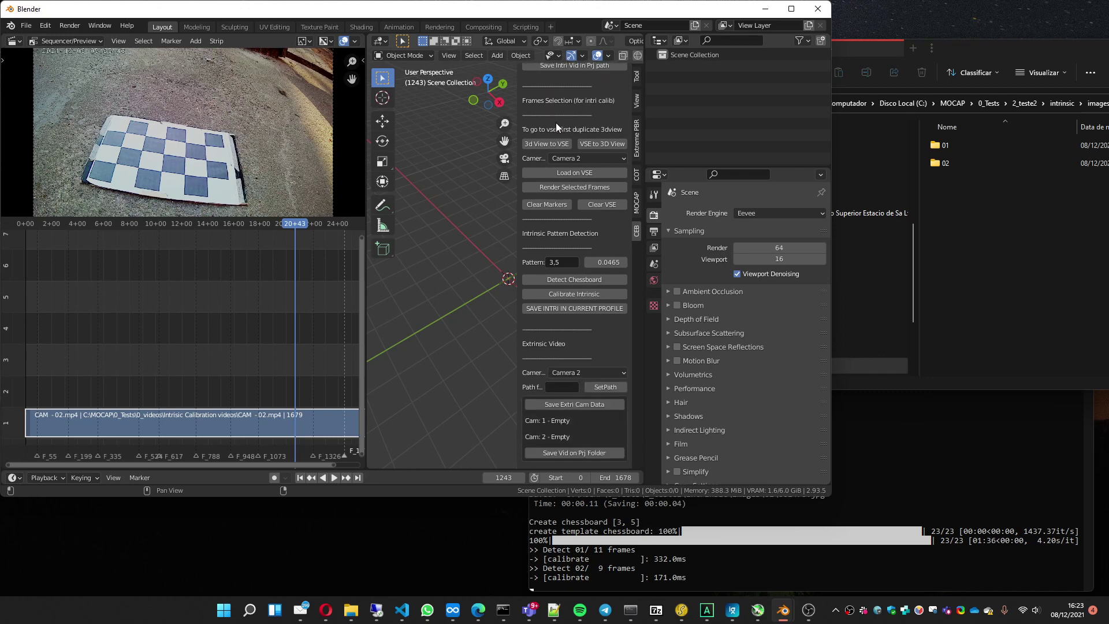
{"action": "scroll", "coordinate": [573, 251], "scroll_direction": "down", "scroll_amount": 2}
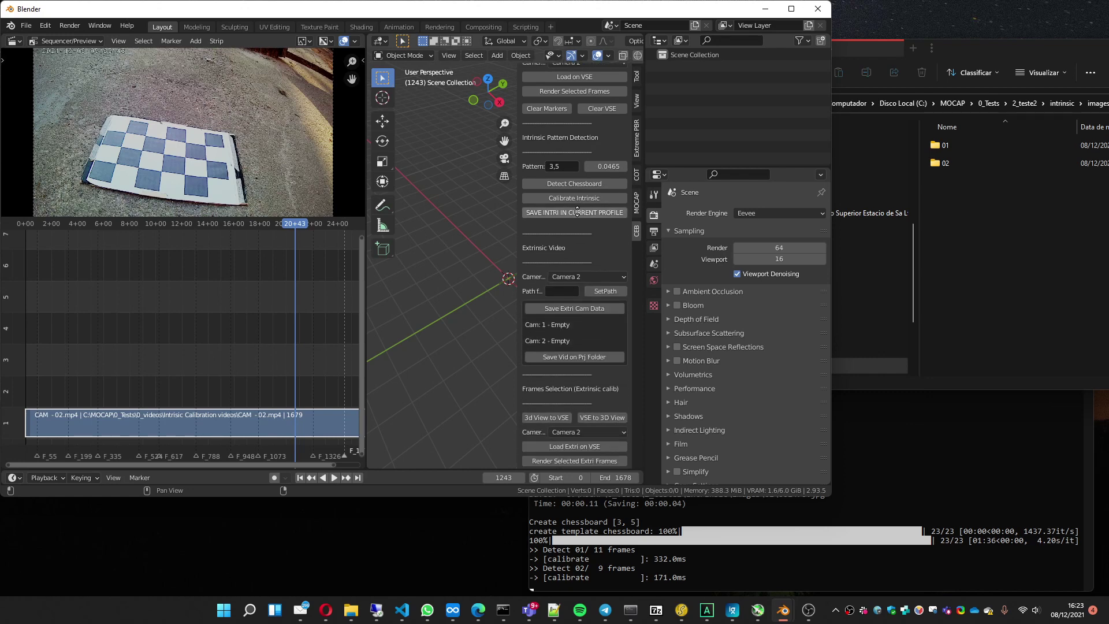
{"action": "left_click", "coordinate": [574, 257]}
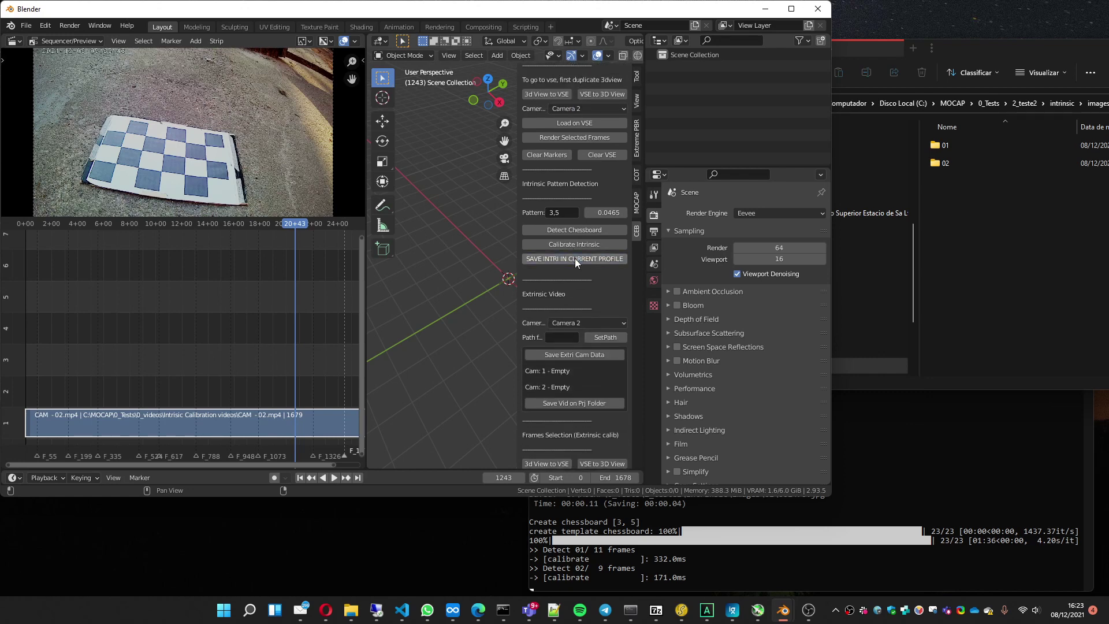
{"action": "scroll", "coordinate": [555, 254], "scroll_direction": "down", "scroll_amount": 2}
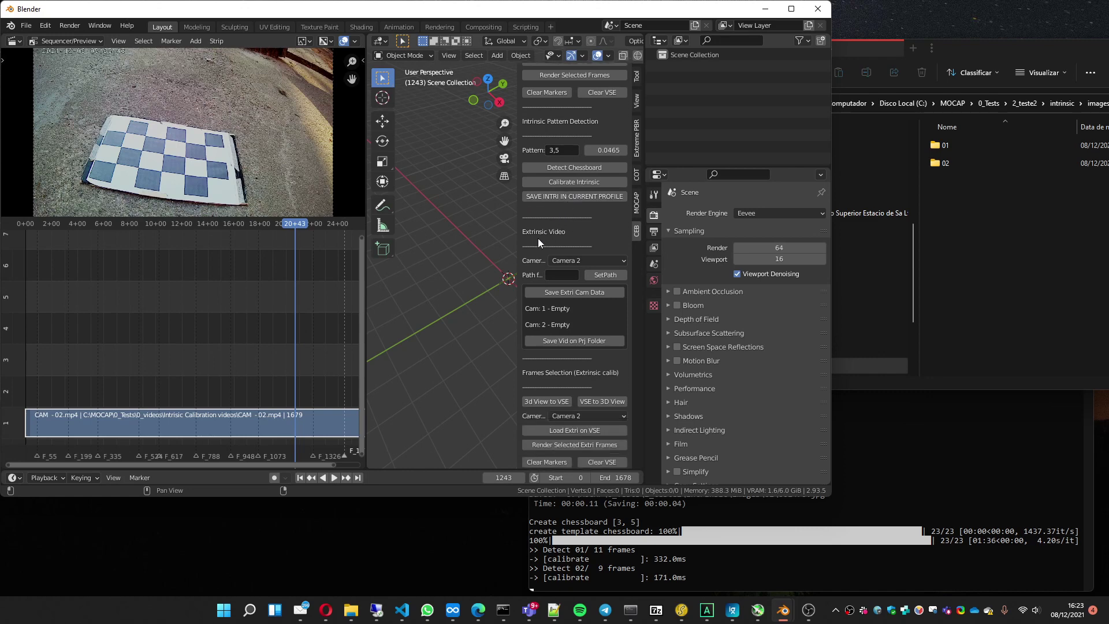
{"action": "scroll", "coordinate": [560, 145], "scroll_direction": "up", "scroll_amount": 2}
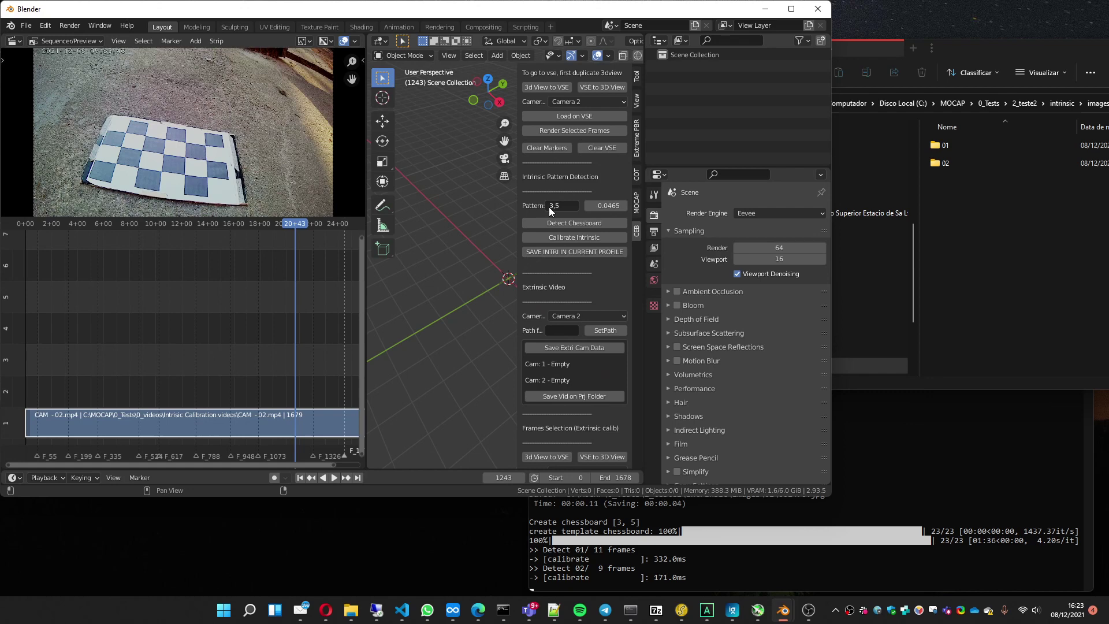
{"action": "scroll", "coordinate": [531, 300], "scroll_direction": "down", "scroll_amount": 4}
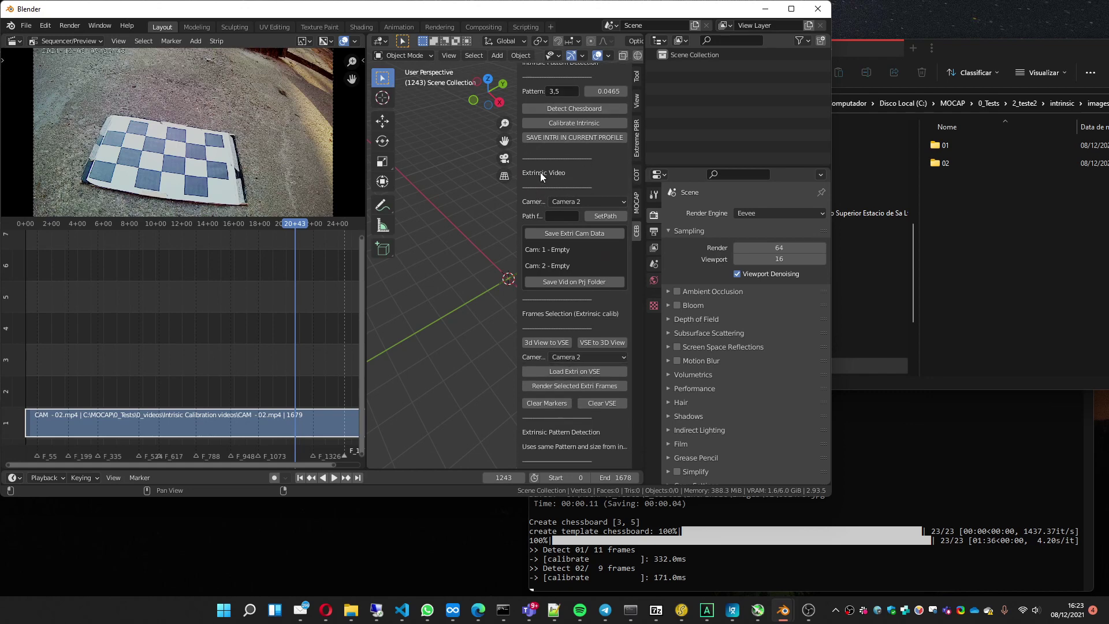
- Pick Camera 1 in the Extrinsic Video Camera dropdown
{"action": "scroll", "coordinate": [540, 173], "scroll_direction": "down", "scroll_amount": 2}
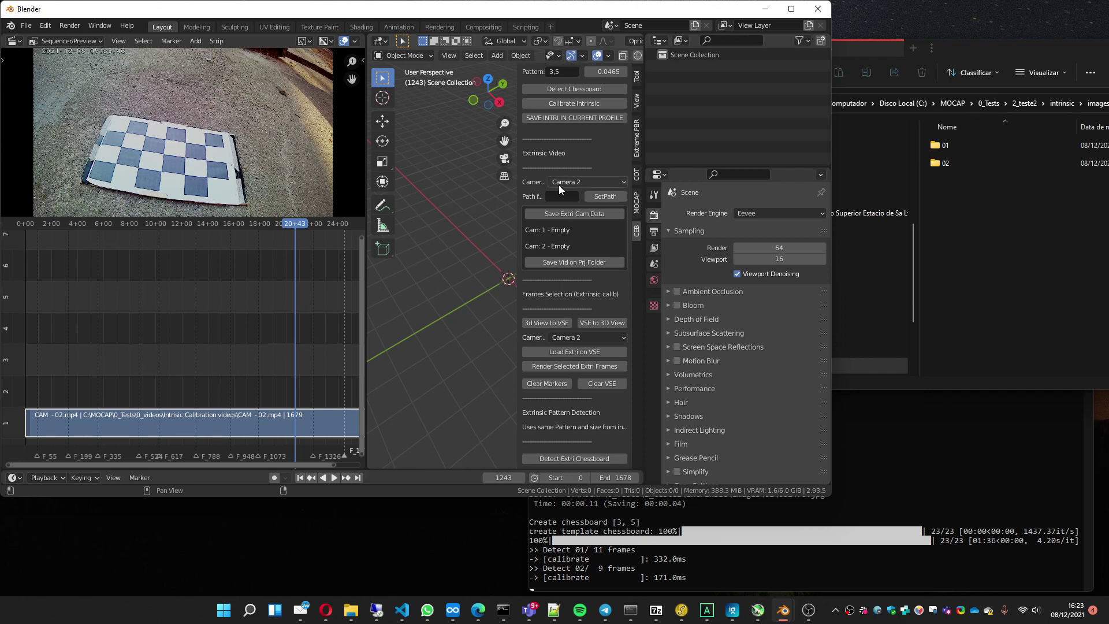
{"action": "left_click", "coordinate": [565, 184]}
{"action": "left_click", "coordinate": [564, 195]}
- Assign Camera 01.mp4 from Video_todo_mocap as Camera 1's extrinsic video and save it
{"action": "left_click", "coordinate": [601, 197]}
{"action": "left_click", "coordinate": [110, 420]}
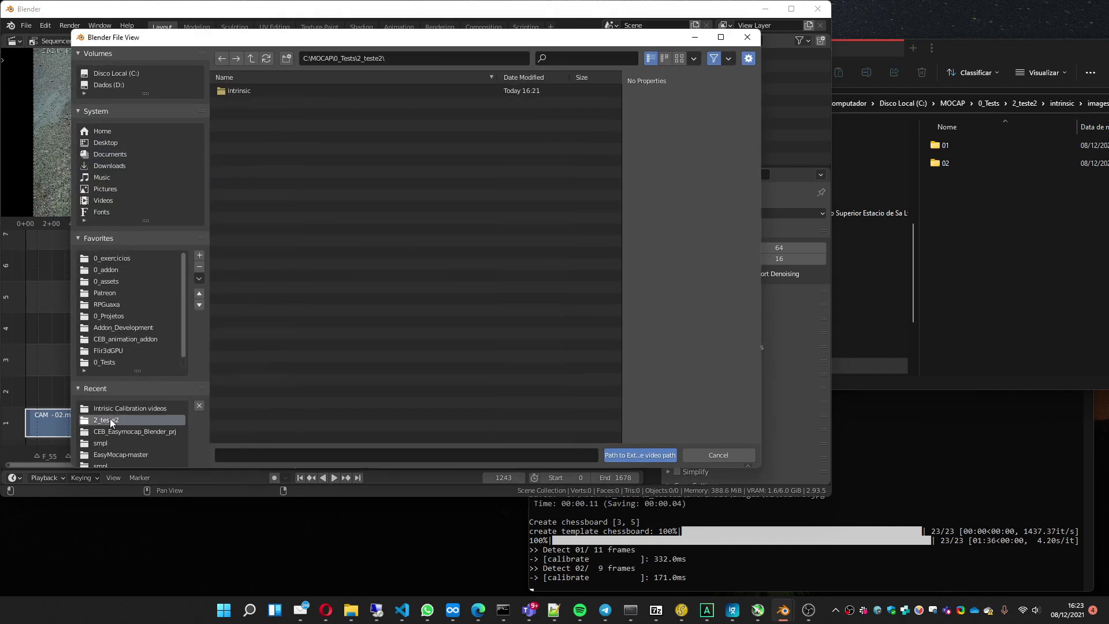
{"action": "left_click", "coordinate": [110, 408]}
{"action": "left_click", "coordinate": [250, 62]}
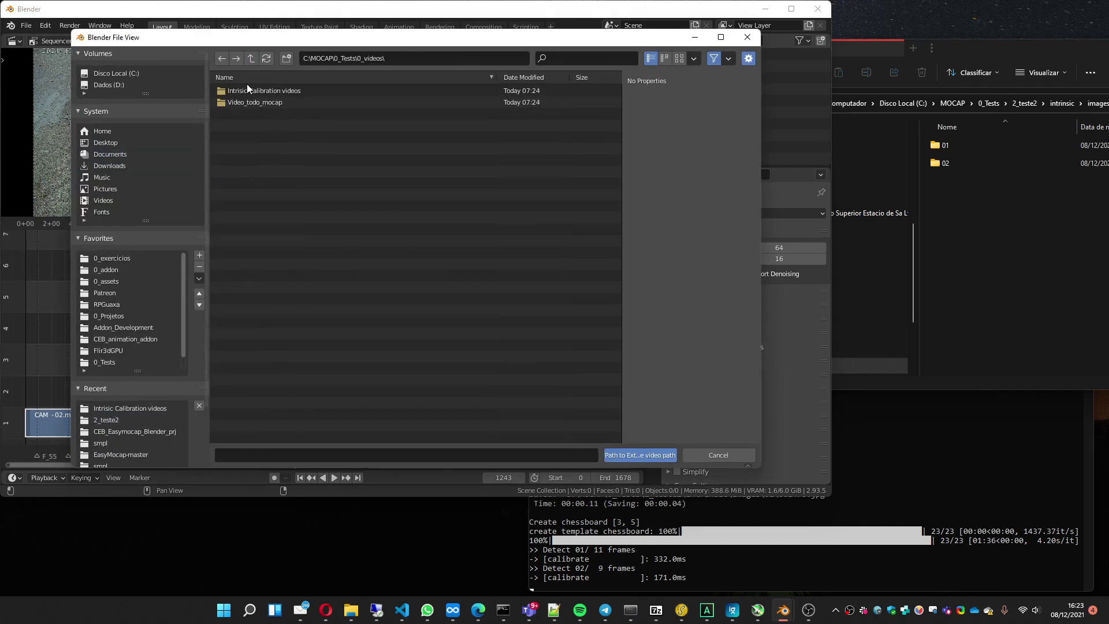
{"action": "left_click", "coordinate": [239, 101]}
{"action": "double_click", "coordinate": [249, 102]}
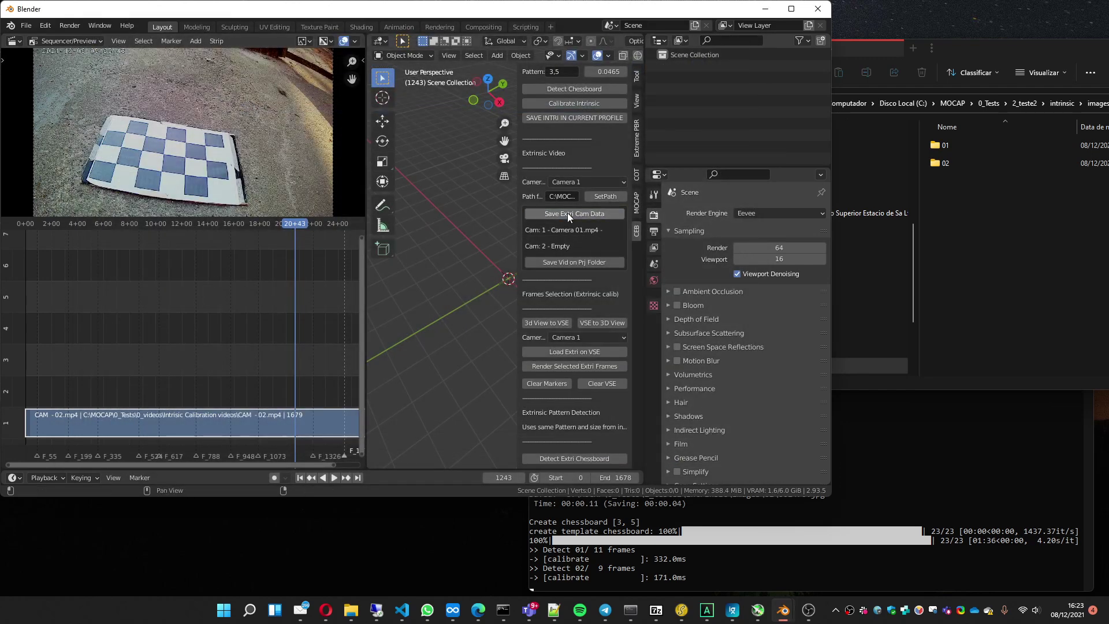
{"action": "left_click", "coordinate": [567, 213]}
- Switch to Camera 2, assign cam 02.mp4 as its extrinsic video and save it
{"action": "left_click", "coordinate": [591, 182]}
{"action": "left_click", "coordinate": [575, 205]}
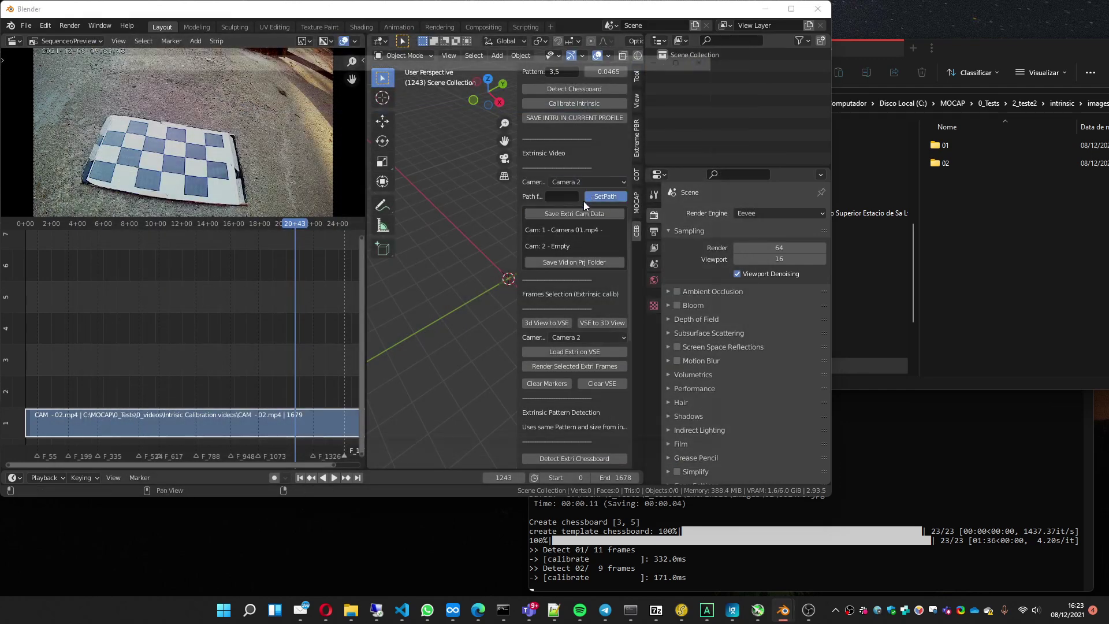
{"action": "left_click", "coordinate": [585, 200]}
{"action": "double_click", "coordinate": [241, 89]}
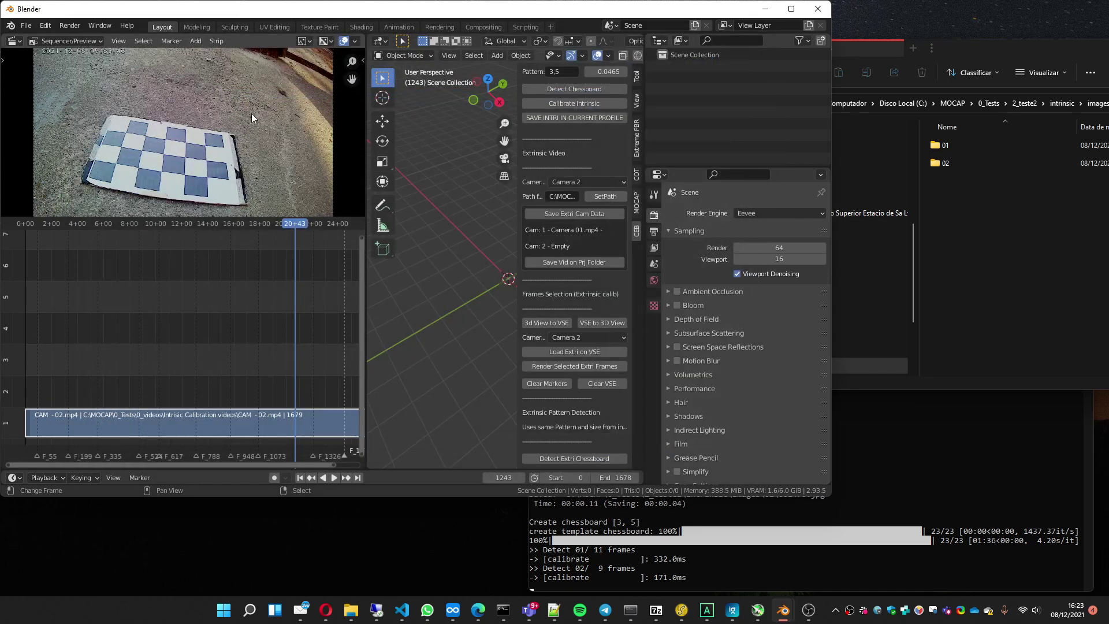
{"action": "left_click", "coordinate": [566, 214]}
- Copy both videos into the project folder and verify the new videos folder in Explorer
{"action": "scroll", "coordinate": [560, 225], "scroll_direction": "down", "scroll_amount": 3}
{"action": "scroll", "coordinate": [570, 167], "scroll_direction": "down", "scroll_amount": 1}
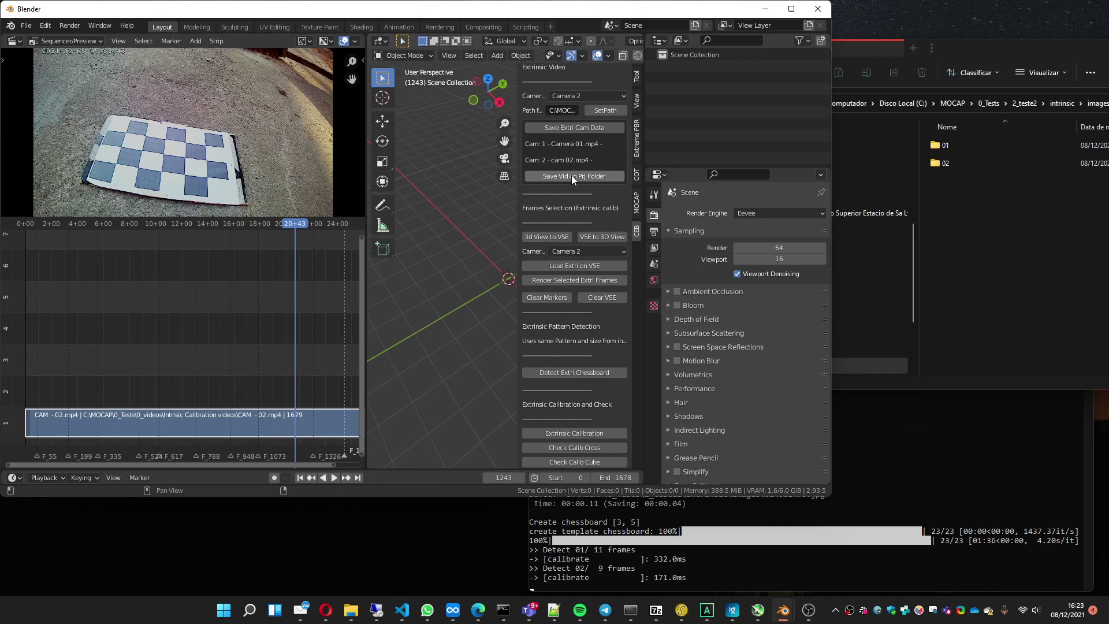
{"action": "left_click", "coordinate": [570, 176]}
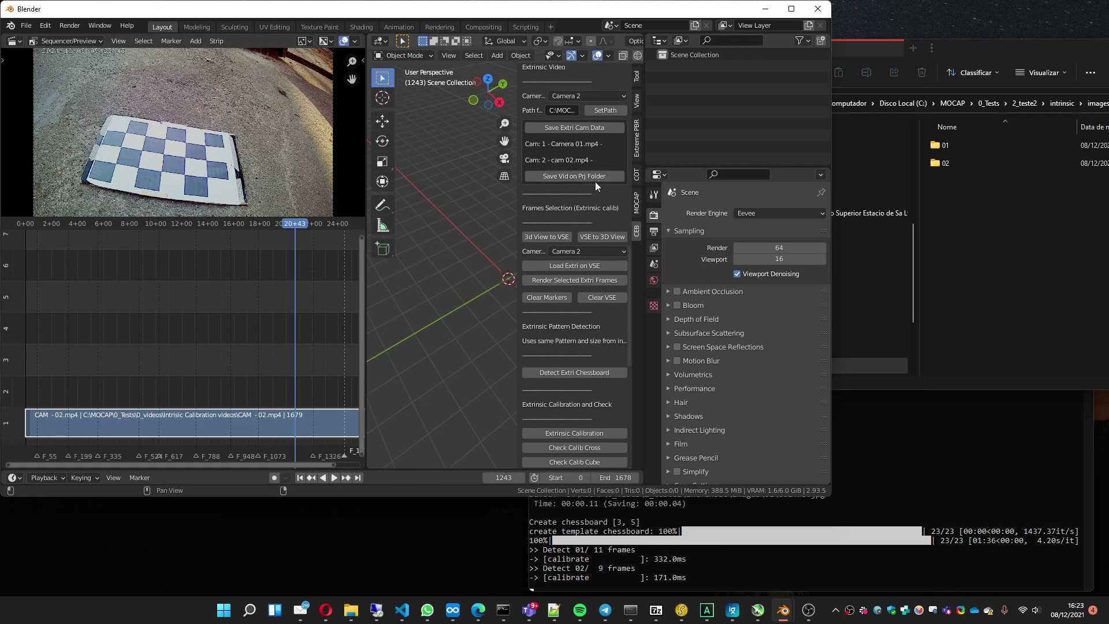
{"action": "left_click", "coordinate": [1060, 104]}
{"action": "key", "text": "alt+Up"}
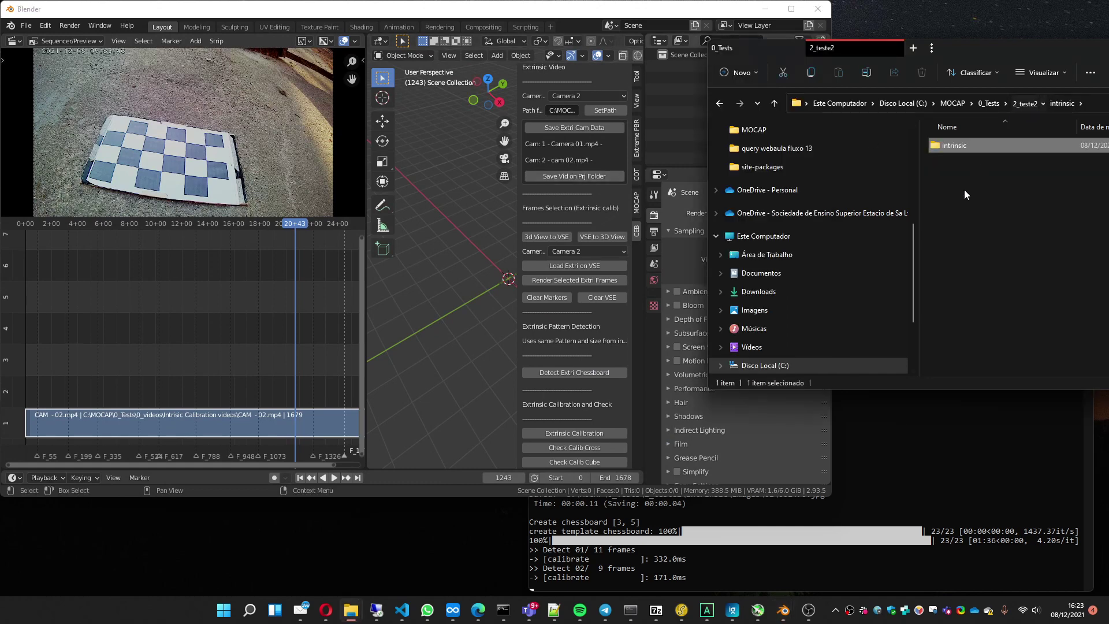
{"action": "left_click", "coordinate": [591, 176]}
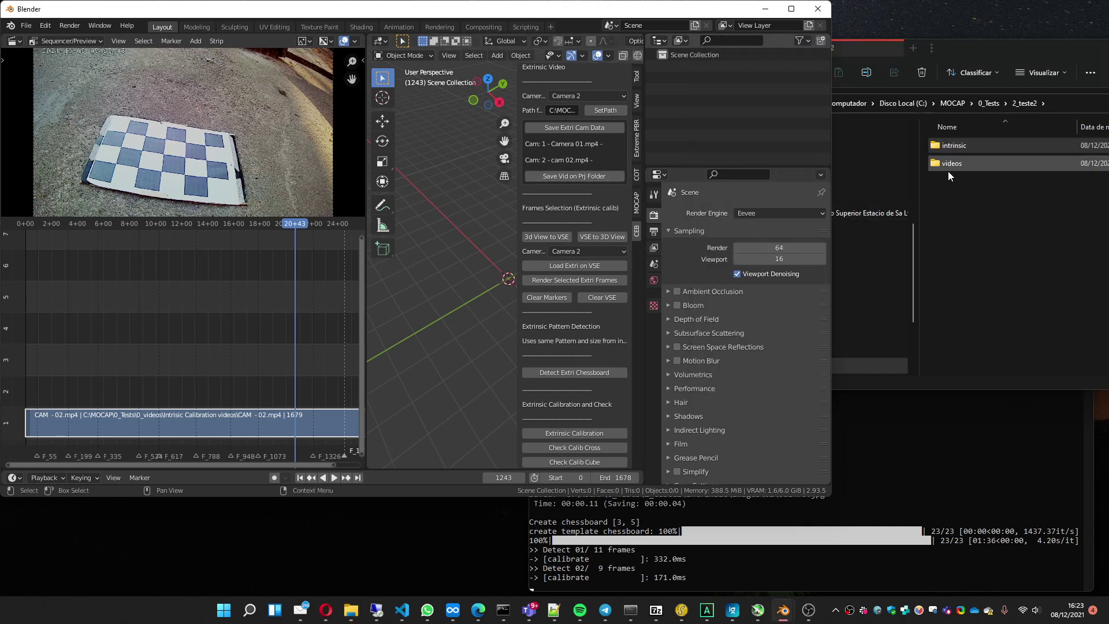
{"action": "left_click", "coordinate": [952, 164]}
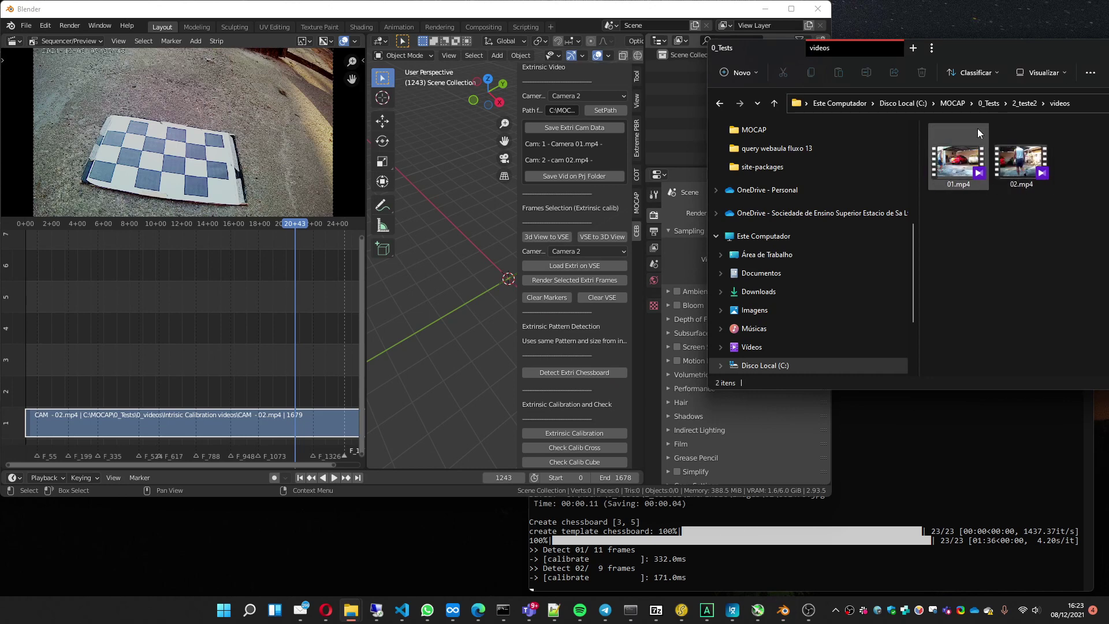
{"action": "left_click", "coordinate": [1021, 103]}
{"action": "left_click", "coordinate": [558, 197]}
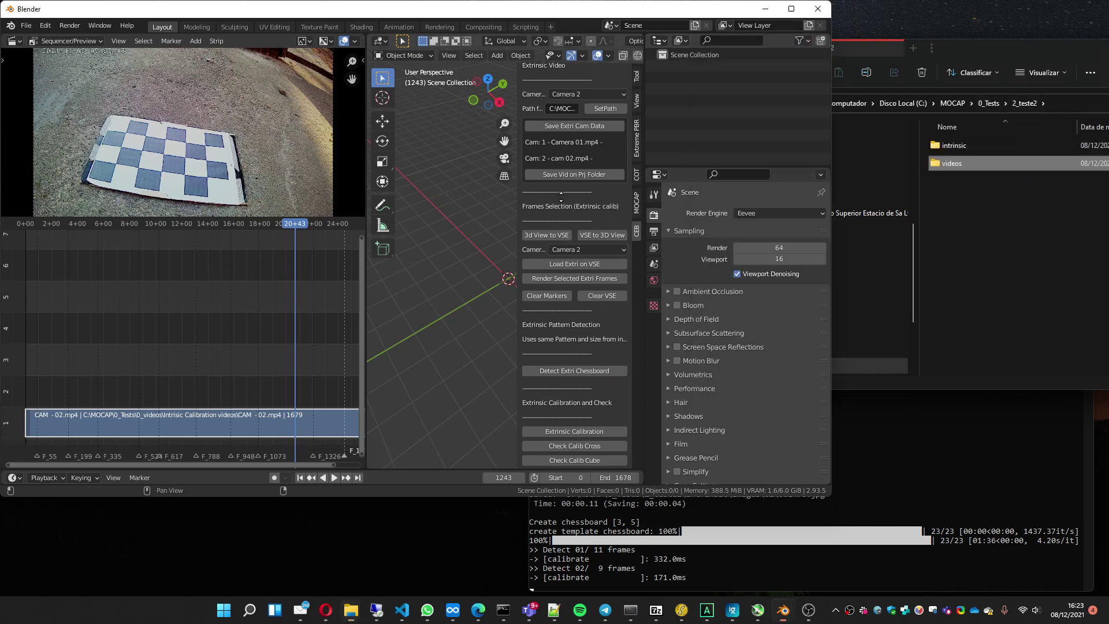
- Clear sequencer and markers, load Camera 1's video, mark frame 0 and export it as an extrinsic image
{"action": "middle_click_drag", "start_coordinate": [561, 196], "coordinate": [574, 149]}
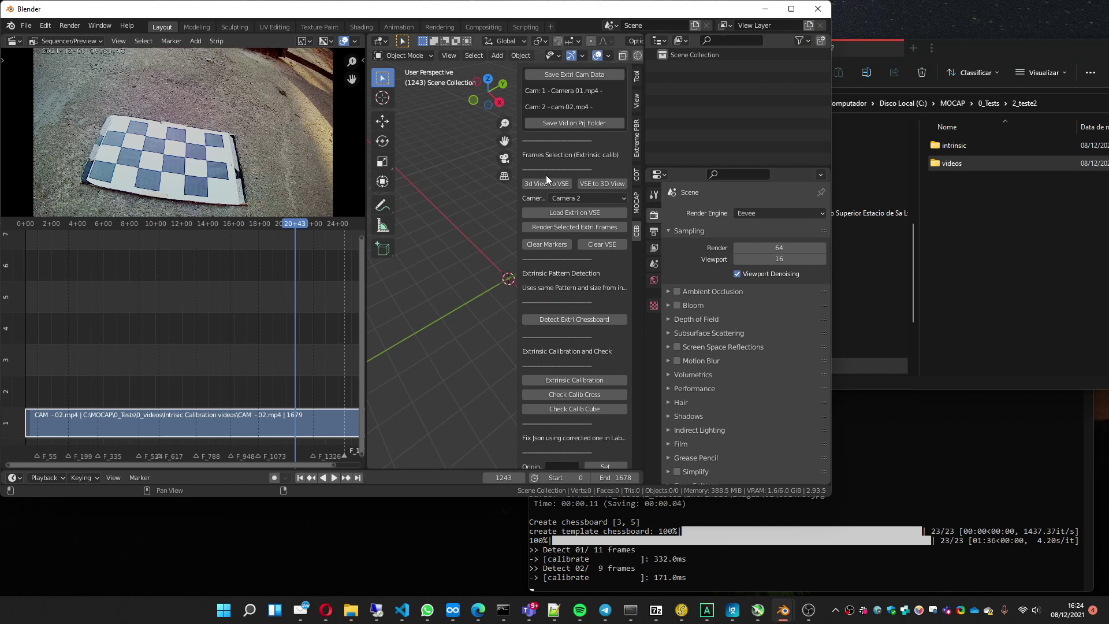
{"action": "left_click", "coordinate": [599, 244]}
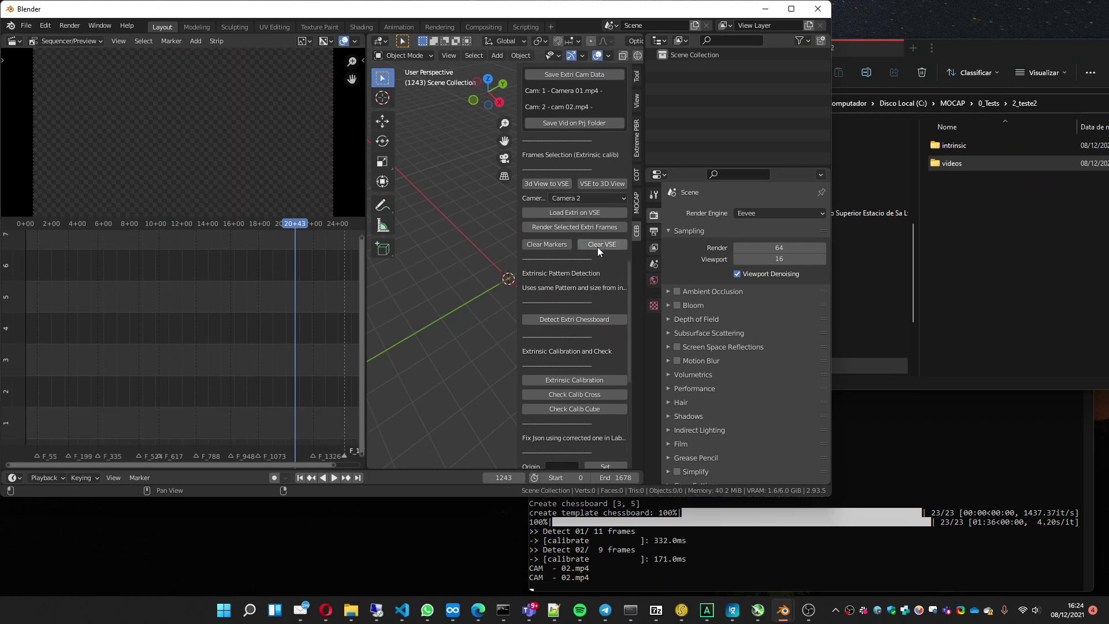
{"action": "left_click", "coordinate": [553, 245]}
{"action": "left_click", "coordinate": [572, 199]}
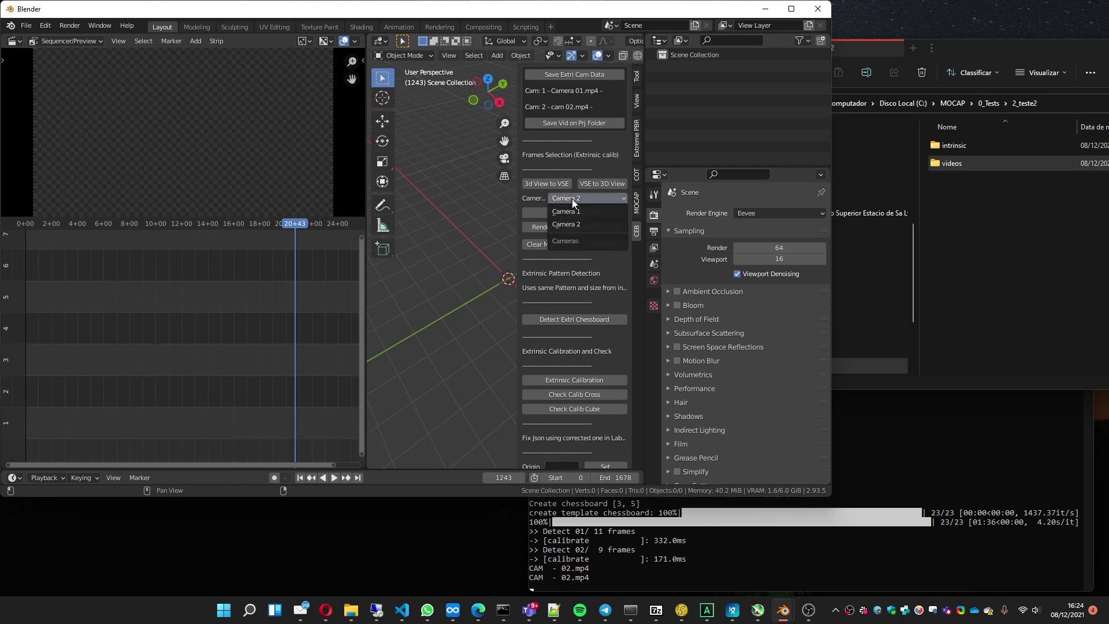
{"action": "left_click", "coordinate": [562, 210]}
{"action": "left_click", "coordinate": [559, 211]}
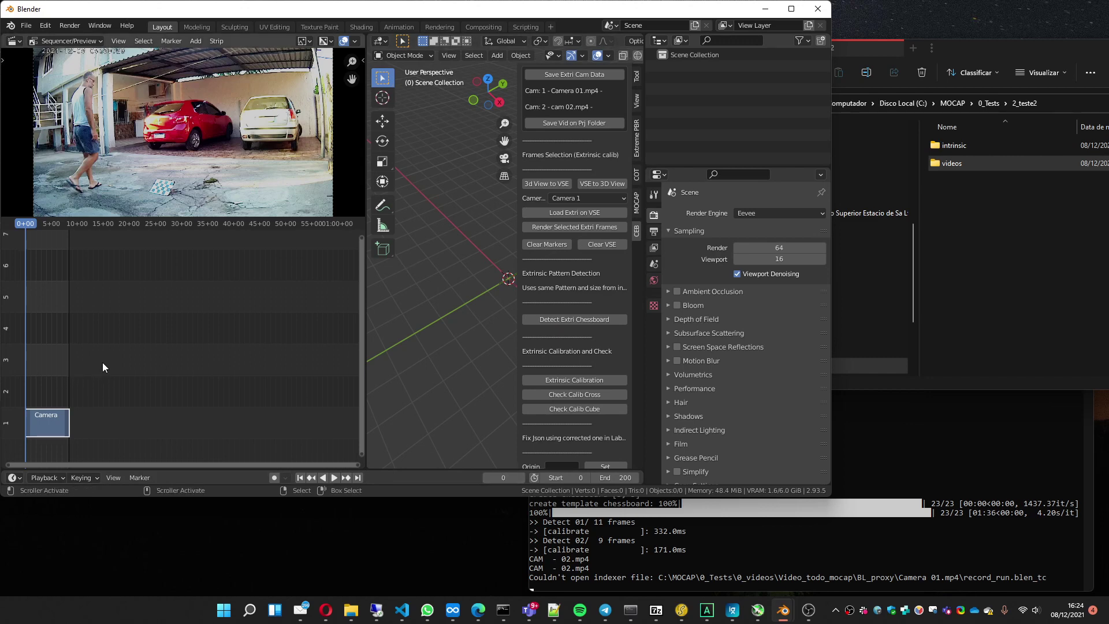
{"action": "key", "text": "m"}
{"action": "left_click", "coordinate": [564, 227]}
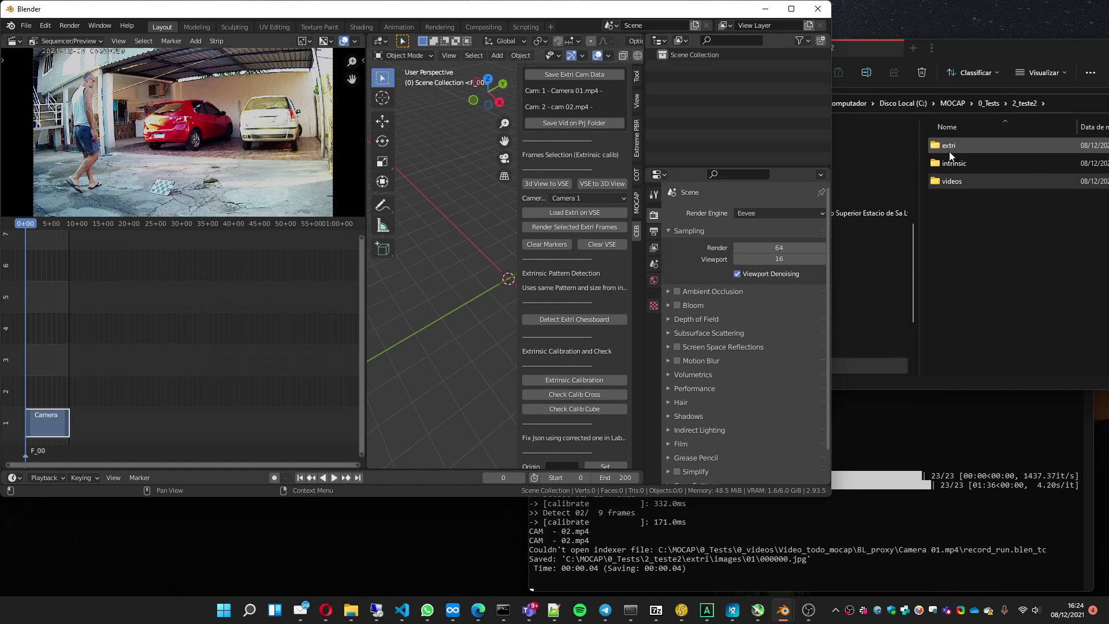
- Clear the sequencer and load Camera 2's extrinsic video
{"action": "left_click", "coordinate": [590, 242]}
{"action": "left_click", "coordinate": [573, 197]}
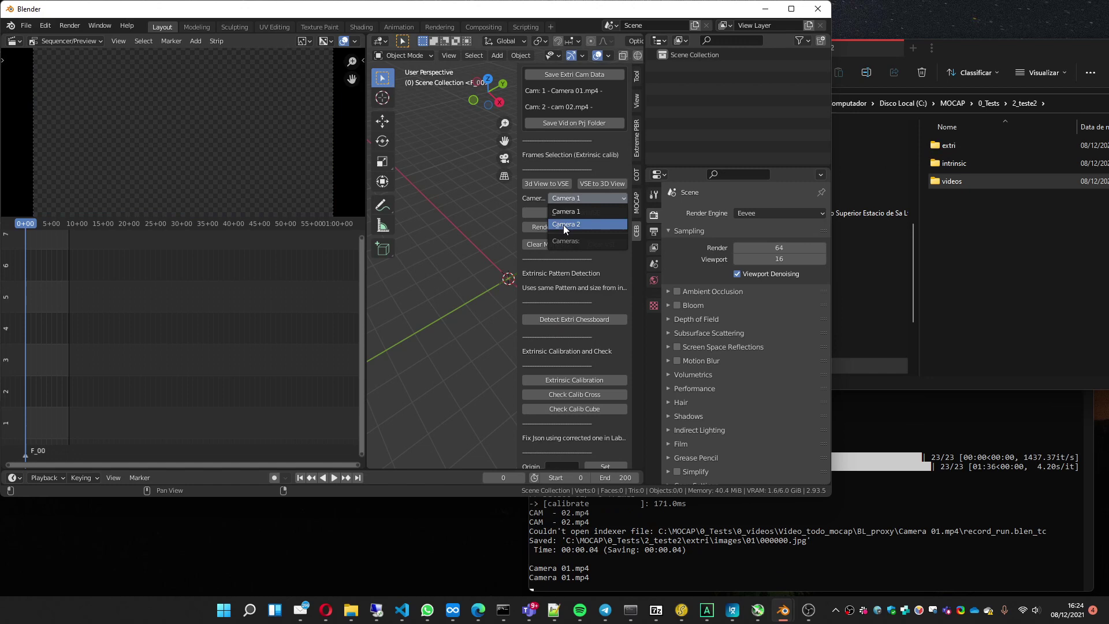
{"action": "left_click", "coordinate": [563, 224]}
{"action": "left_click", "coordinate": [570, 212]}
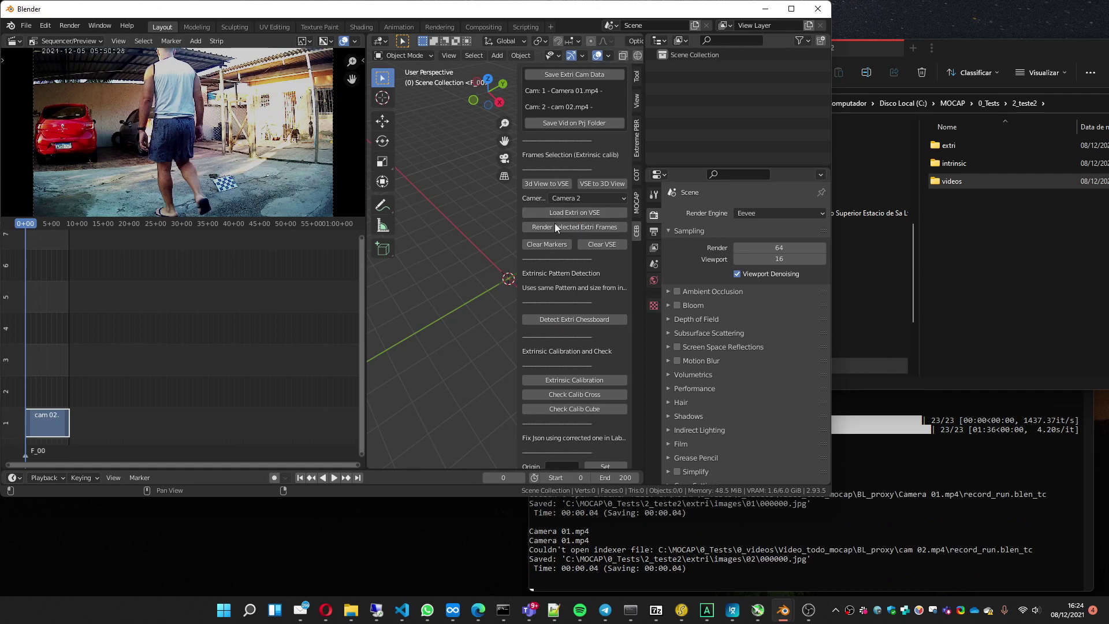
{"action": "scroll", "coordinate": [556, 226], "scroll_direction": "down", "scroll_amount": 1}
{"action": "scroll", "coordinate": [558, 231], "scroll_direction": "down", "scroll_amount": 5}
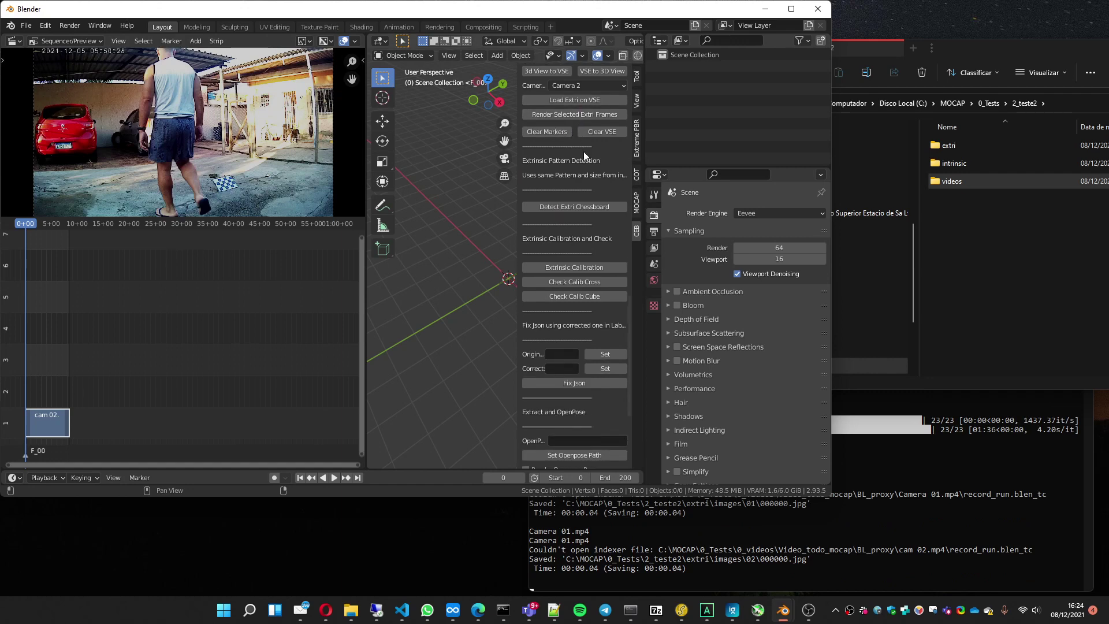
- Detect the extrinsic chessboard, run Extrinsic Calibration, then preview calibration crosses
{"action": "left_click", "coordinate": [565, 207]}
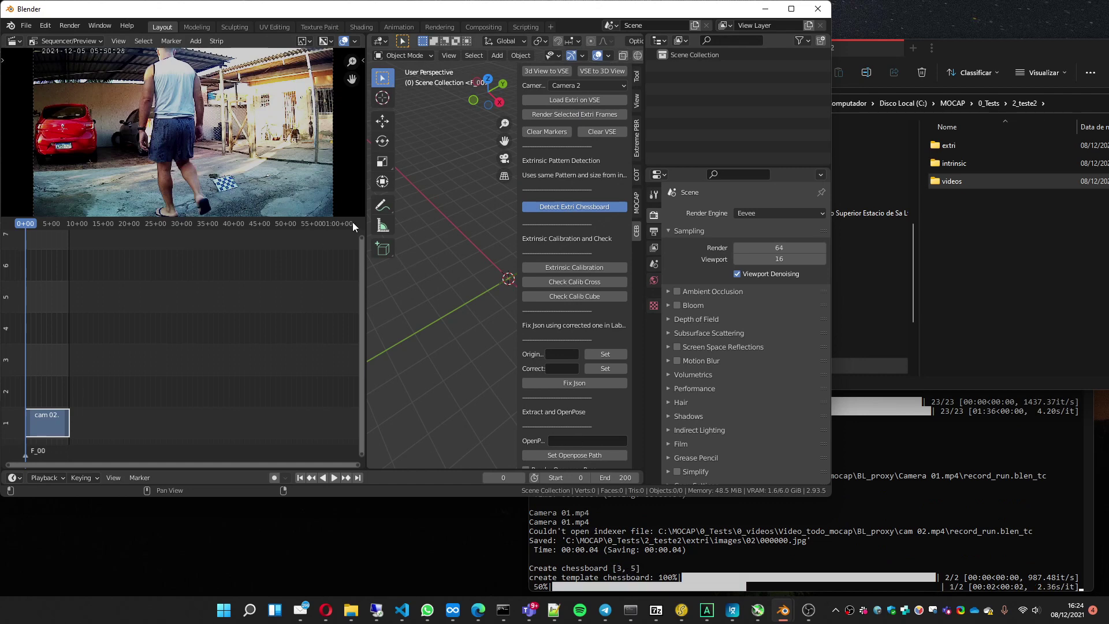
{"action": "left_click", "coordinate": [567, 266]}
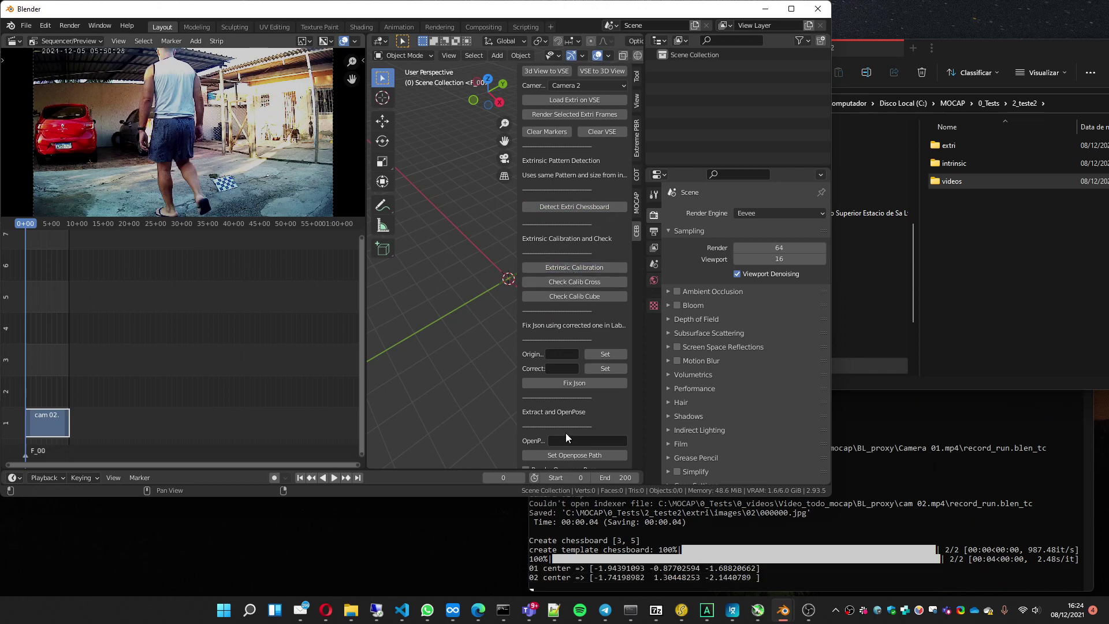
{"action": "left_click", "coordinate": [556, 282]}
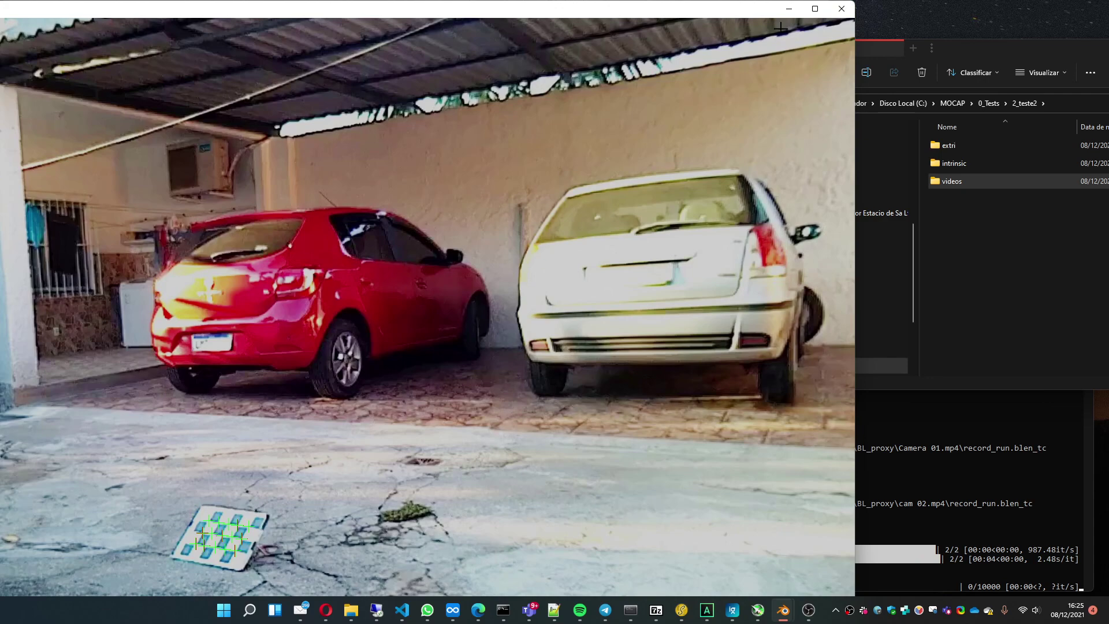
- Step through the calibration cube overlay for both cameras, then close the preview window
{"action": "left_click", "coordinate": [841, 9]}
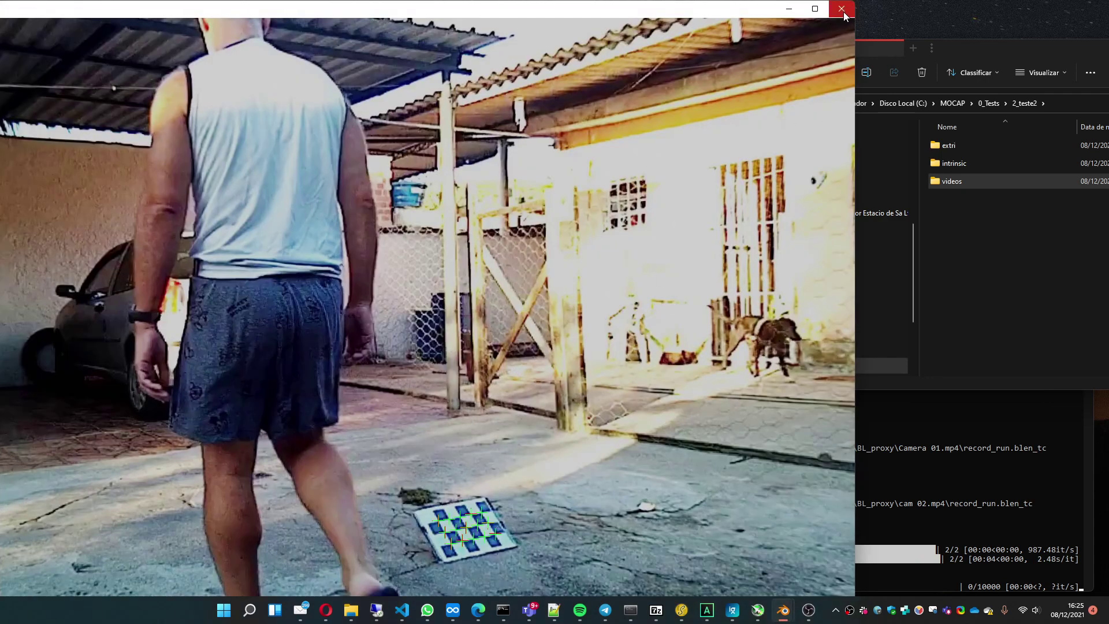
{"action": "left_click", "coordinate": [842, 10]}
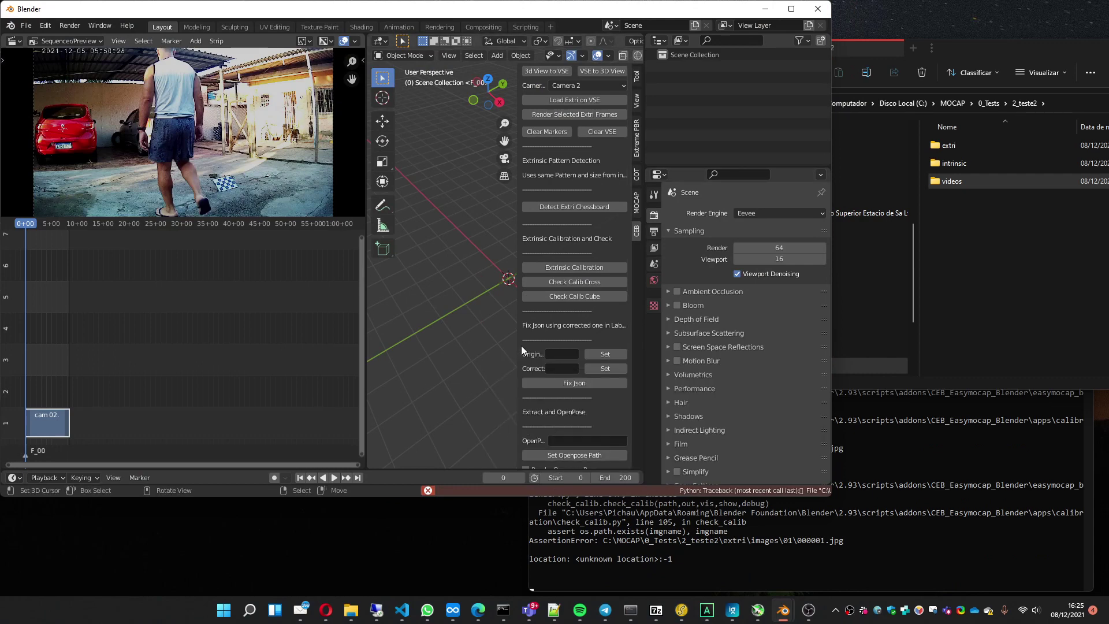
{"action": "left_click", "coordinate": [573, 296]}
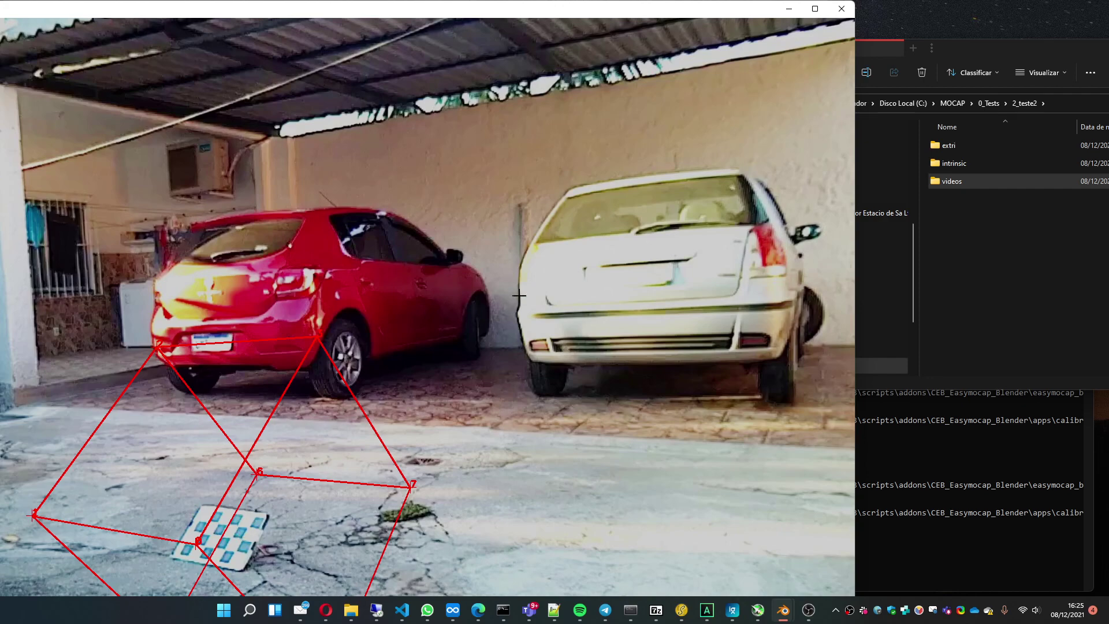
{"action": "key", "text": "space"}
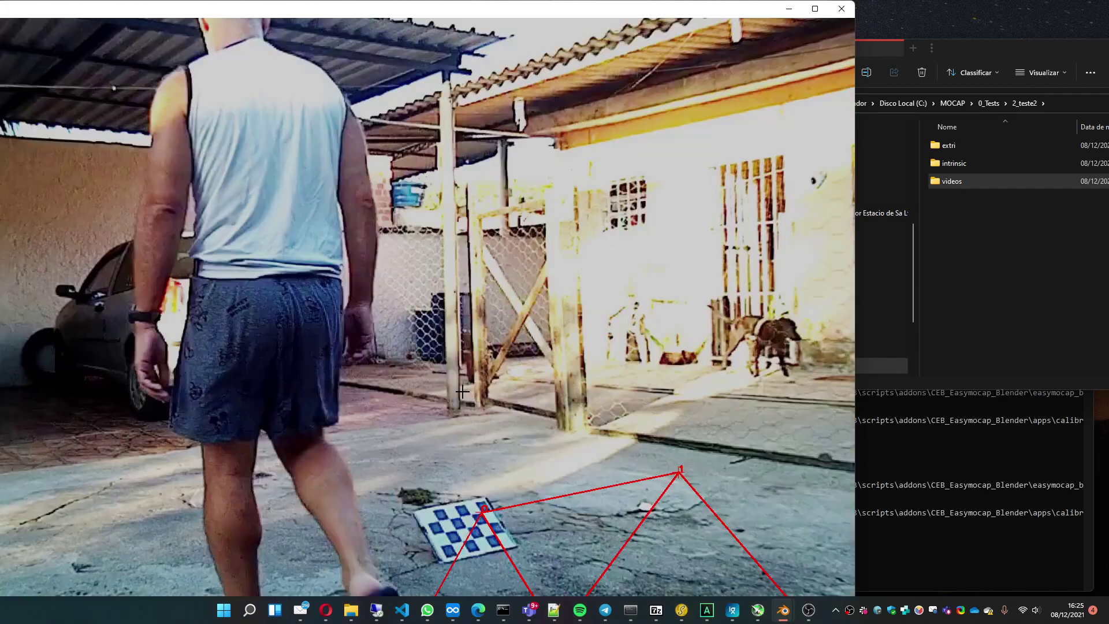
{"action": "left_click", "coordinate": [841, 15]}
{"action": "scroll", "coordinate": [572, 289], "scroll_direction": "down", "scroll_amount": 2}
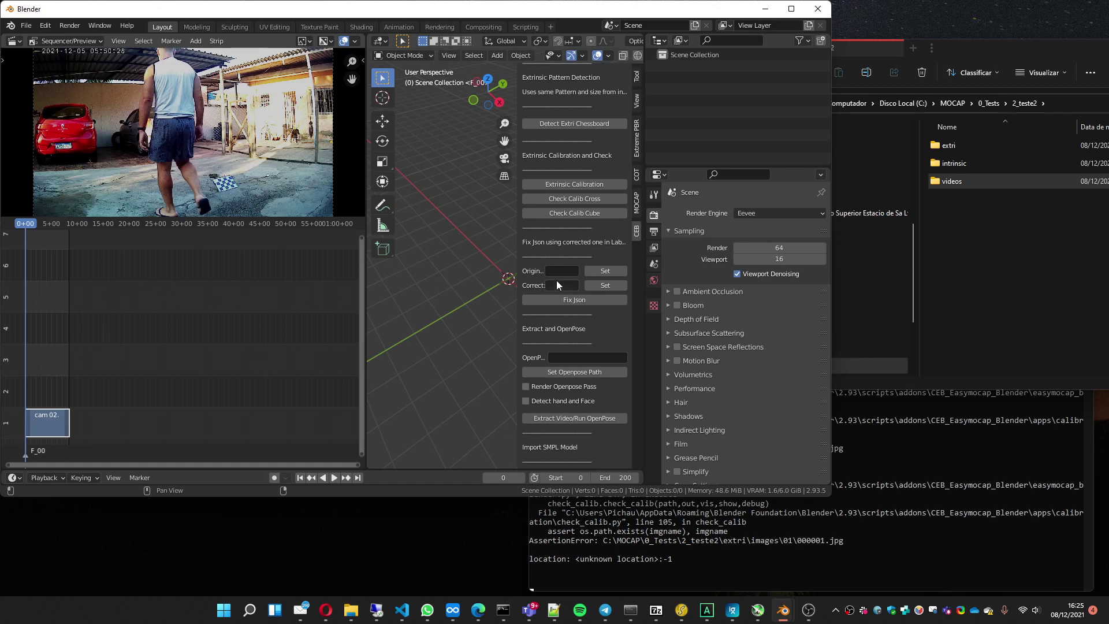
- Set the OpenPose path to the Flir3dGPU folder and run Extract Video/Run OpenPose
{"action": "scroll", "coordinate": [556, 280], "scroll_direction": "down", "scroll_amount": 3}
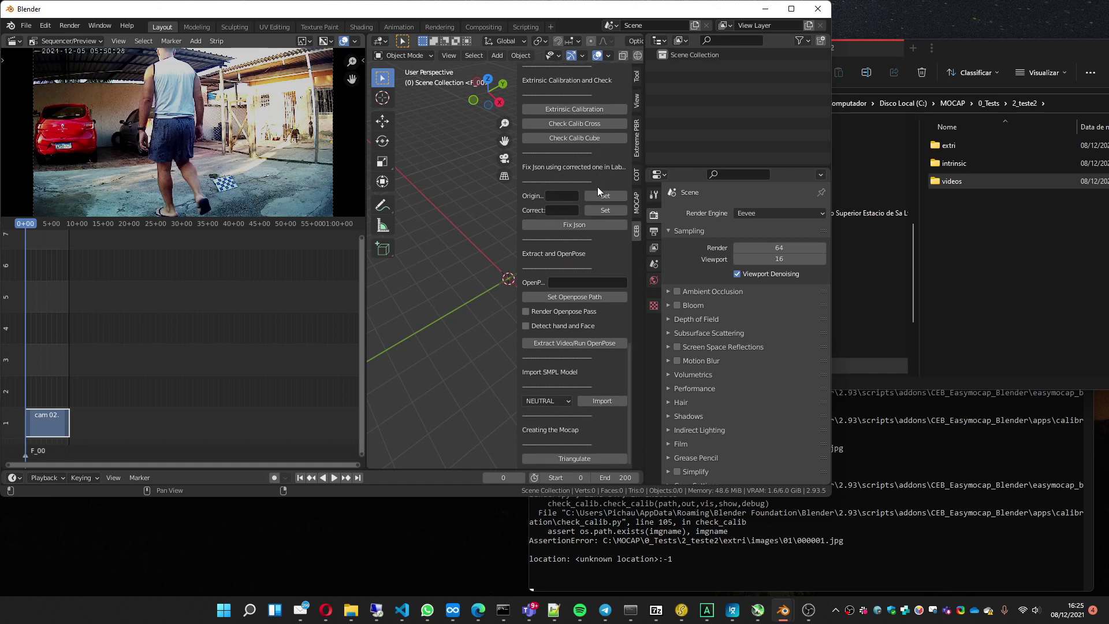
{"action": "left_click", "coordinate": [554, 297]}
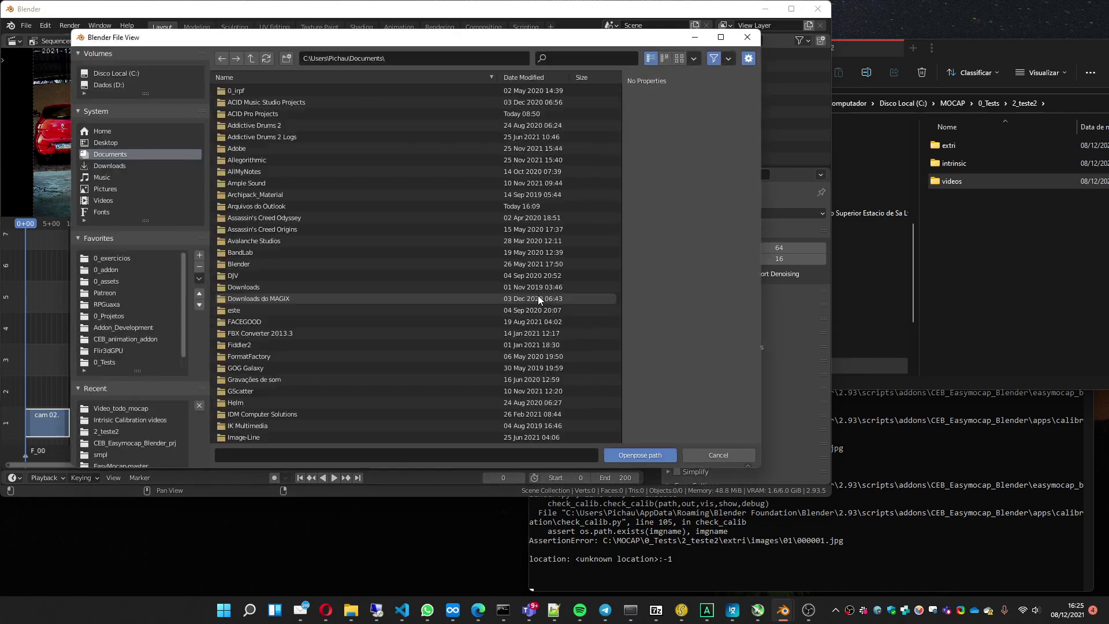
{"action": "left_click", "coordinate": [111, 351]}
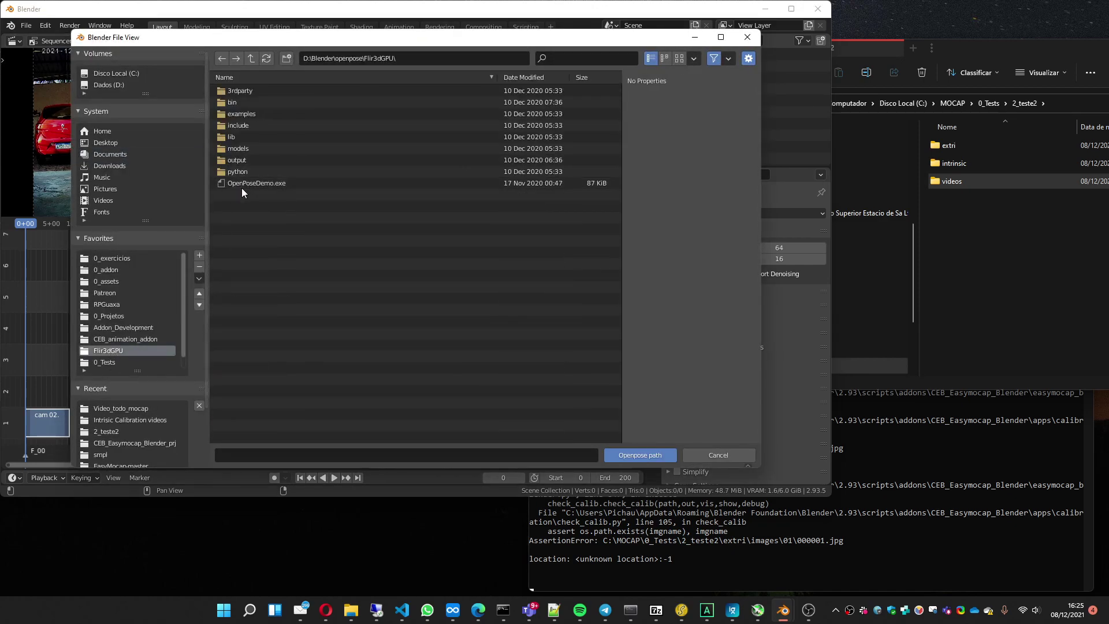
{"action": "left_click", "coordinate": [624, 455]}
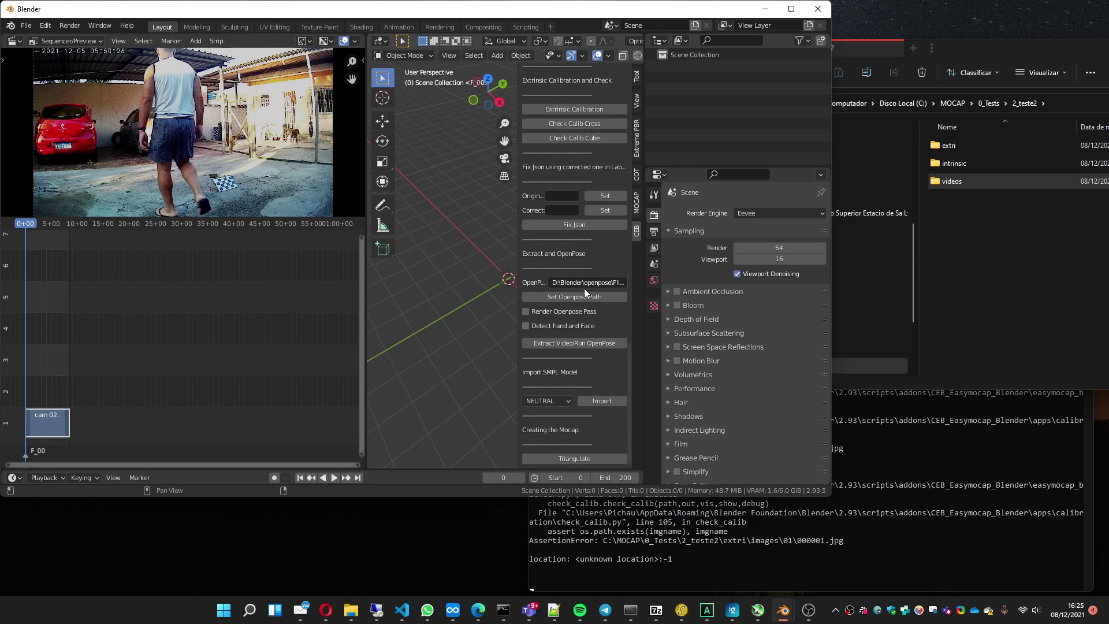
{"action": "left_click", "coordinate": [570, 344]}
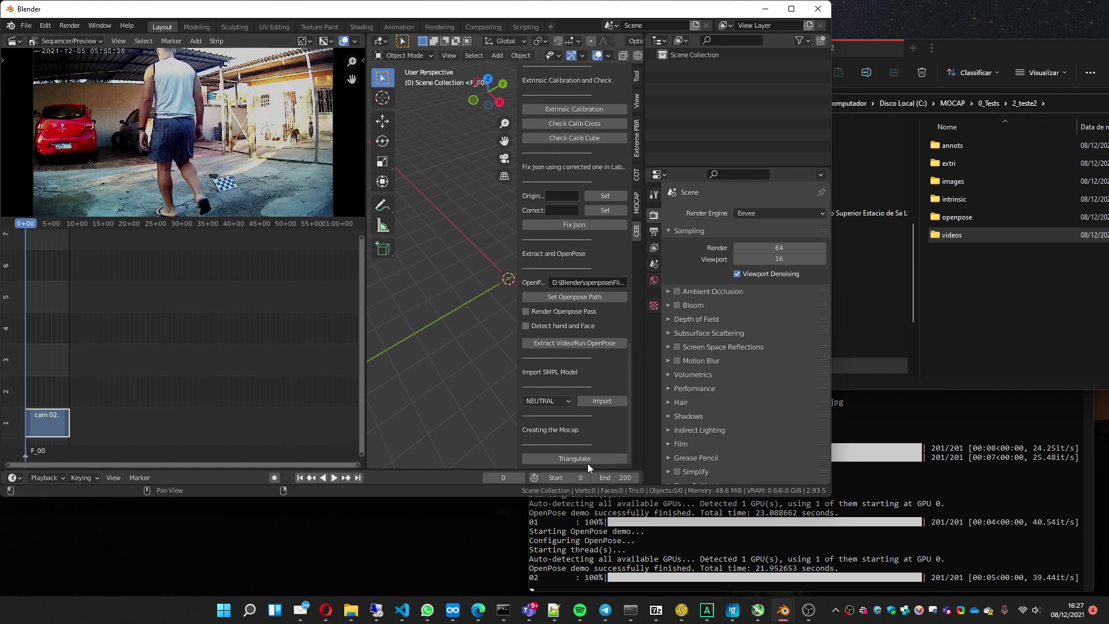
- Download SMPLIFY_CODE_V2.ZIP from the SMPLify page, then minimize the browser for File Explorer
{"action": "key", "text": "alt+Tab"}
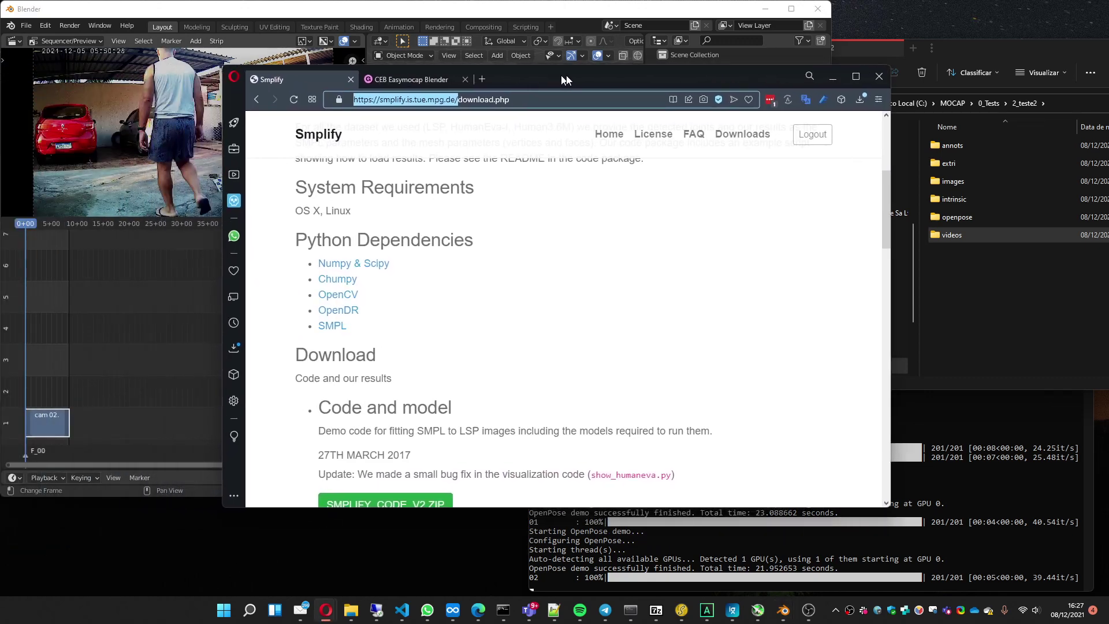
{"action": "left_click_drag", "start_coordinate": [566, 75], "coordinate": [694, 69]}
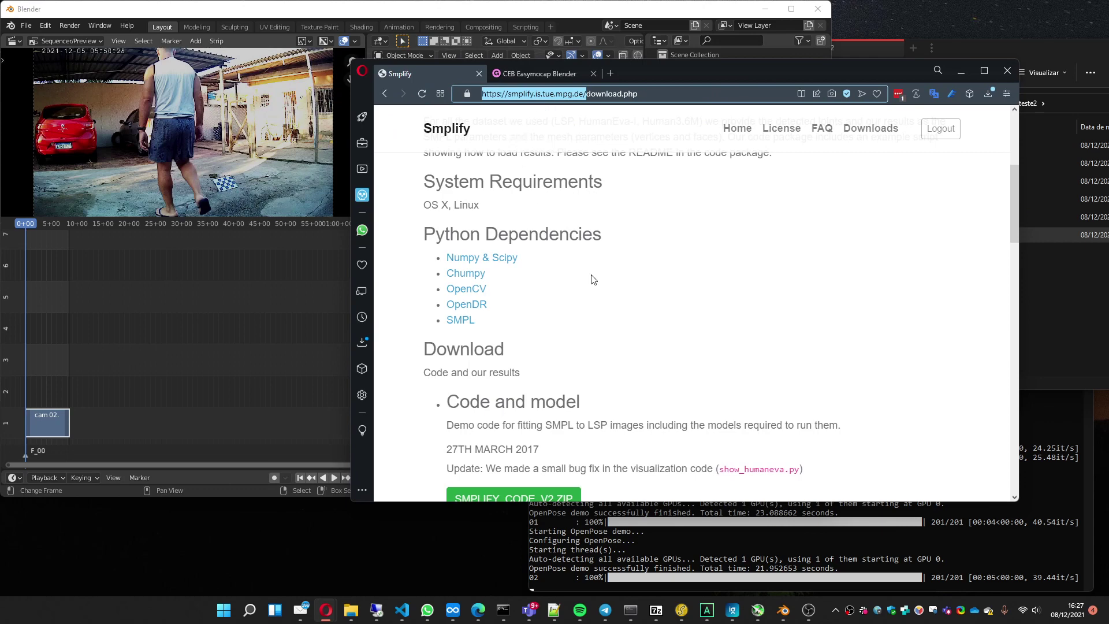
{"action": "left_click_drag", "start_coordinate": [1013, 201], "coordinate": [1013, 209]}
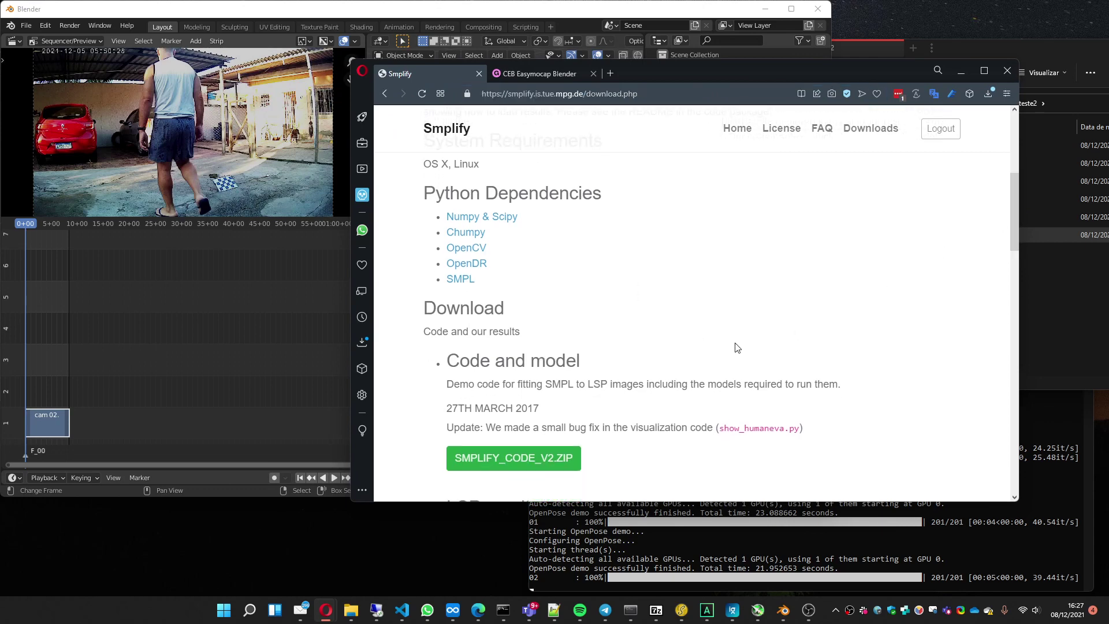
{"action": "left_click", "coordinate": [477, 464]}
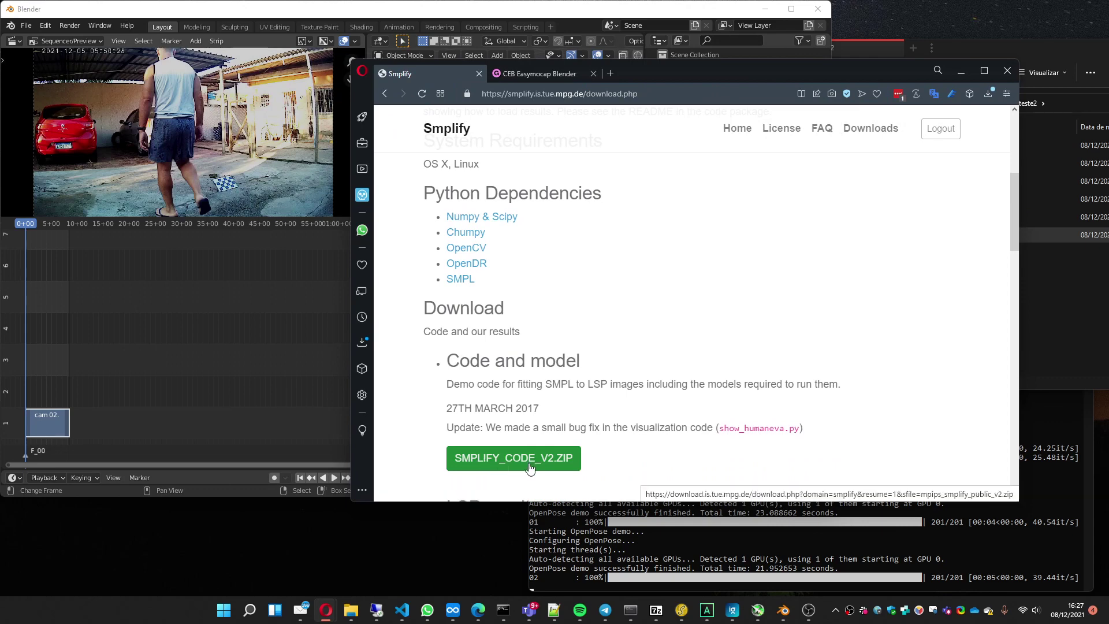
{"action": "left_click", "coordinate": [959, 71]}
{"action": "left_click", "coordinate": [971, 51]}
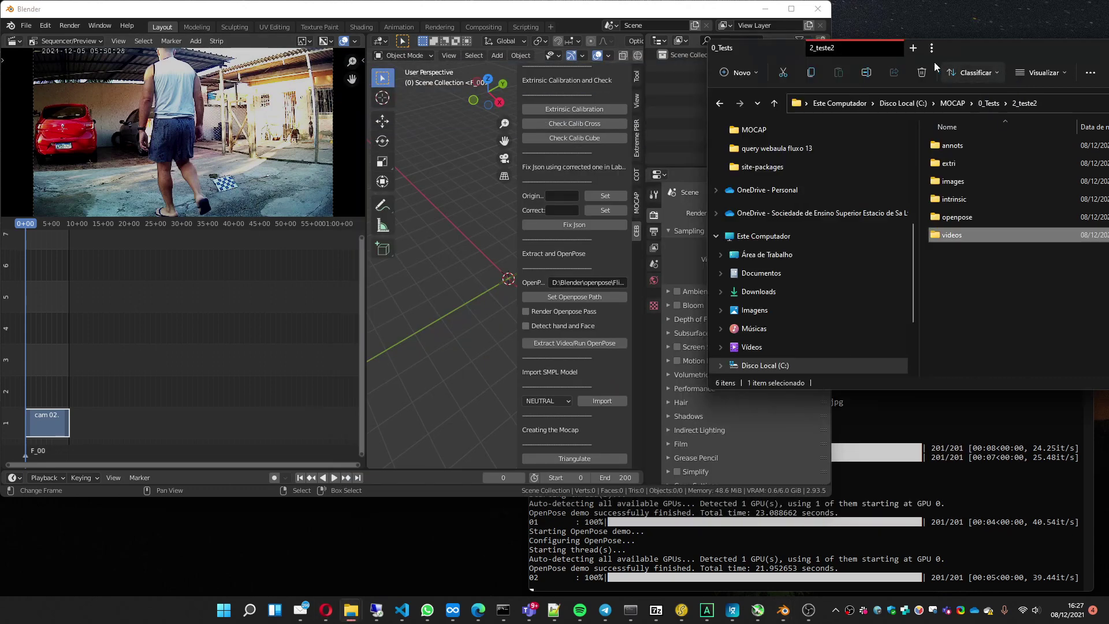
- Open the SMPLify zip in 7-Zip and select basicModel_neutral .pkl under smplify_public/code/models
{"action": "left_click", "coordinate": [779, 53]}
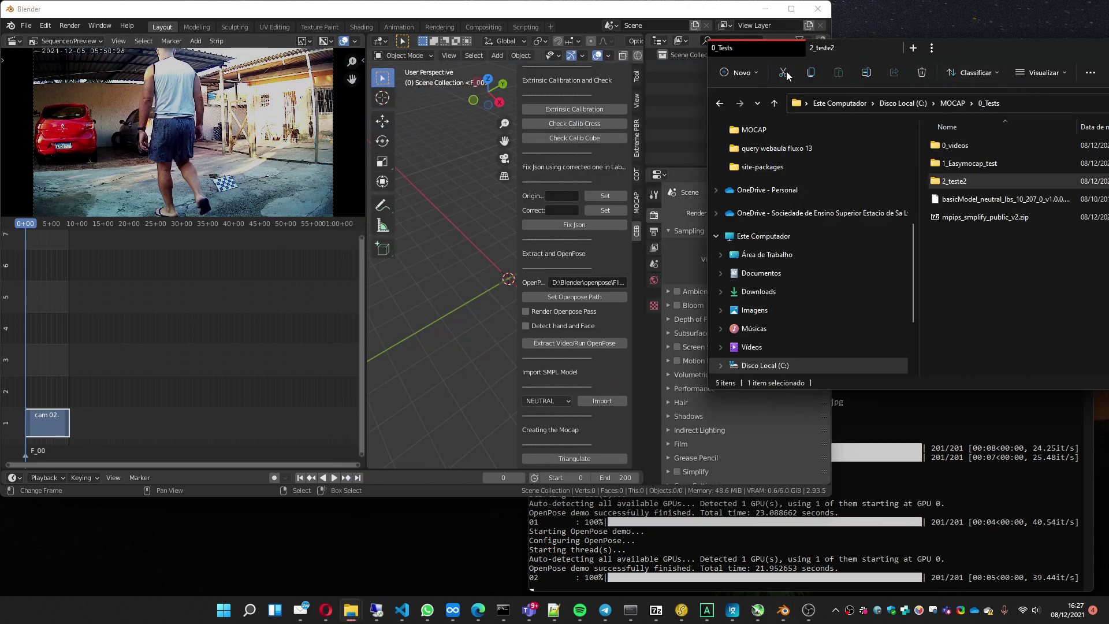
{"action": "double_click", "coordinate": [974, 217]}
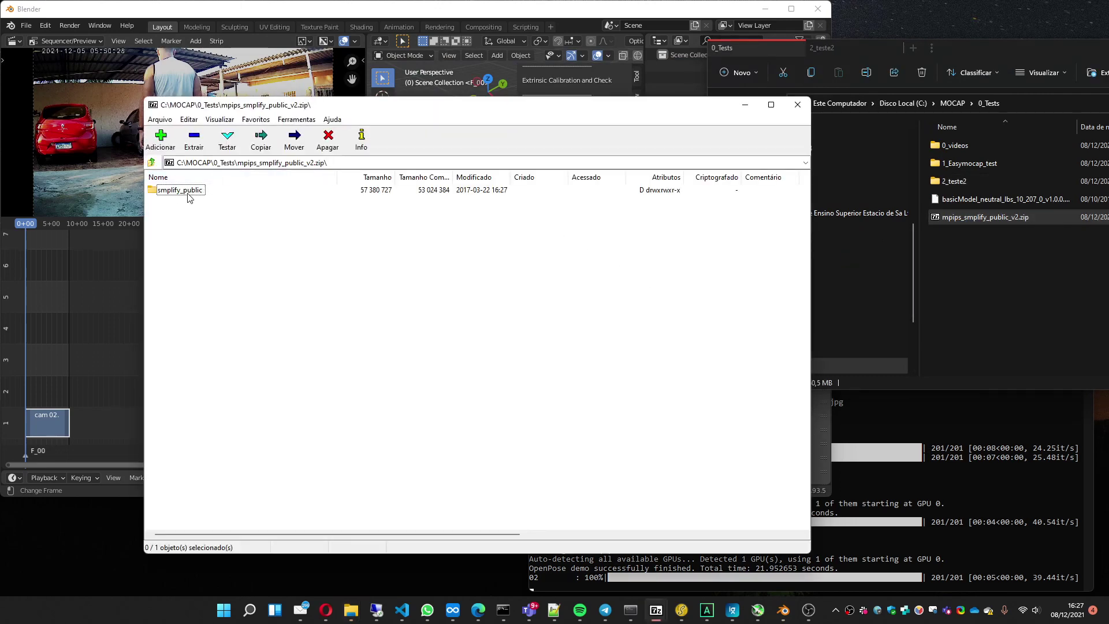
{"action": "double_click", "coordinate": [180, 193]}
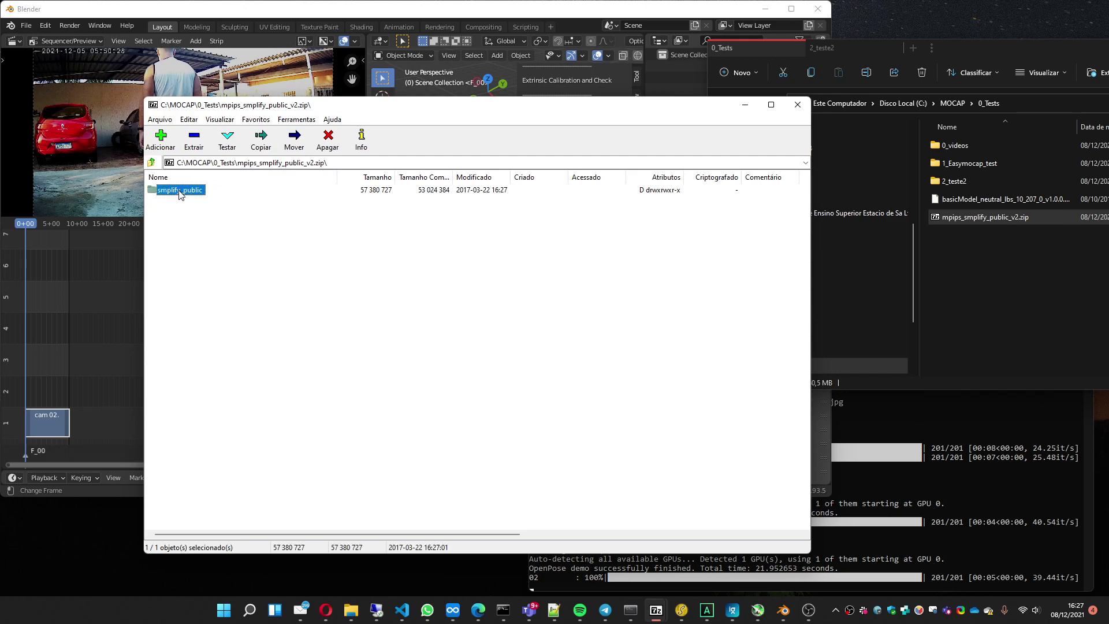
{"action": "double_click", "coordinate": [173, 192]}
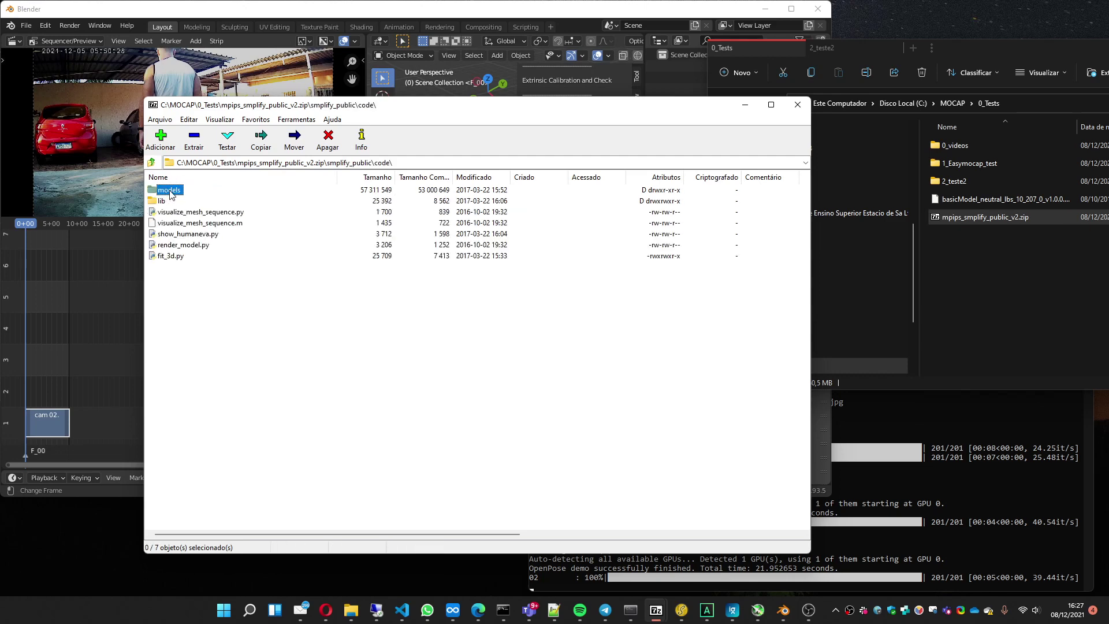
{"action": "double_click", "coordinate": [171, 195]}
{"action": "left_click", "coordinate": [179, 236]}
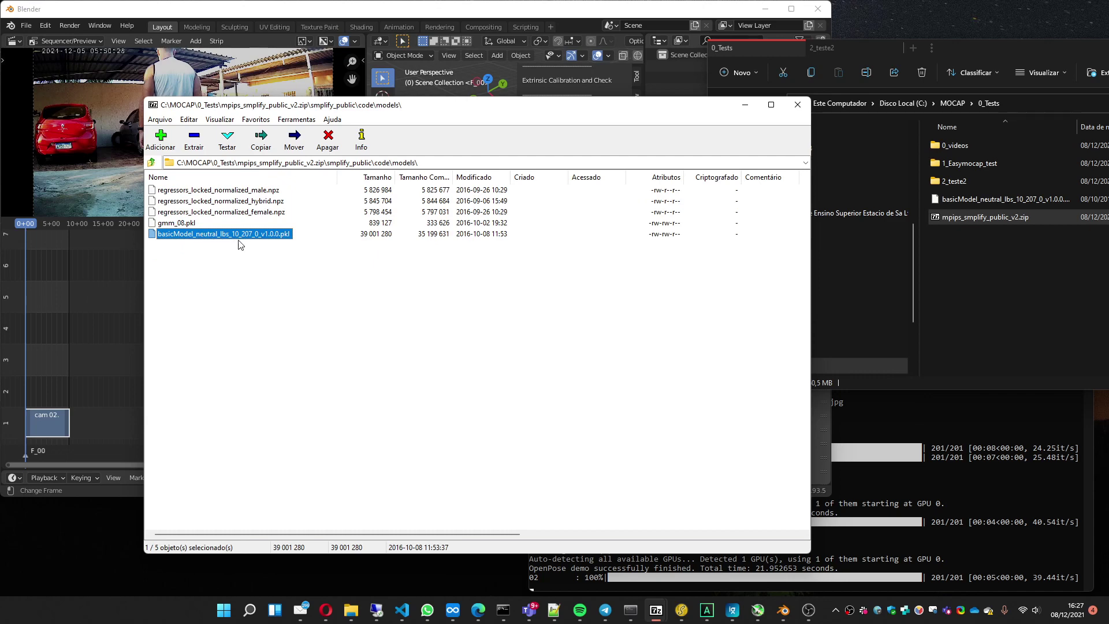
{"action": "left_click", "coordinate": [798, 106]}
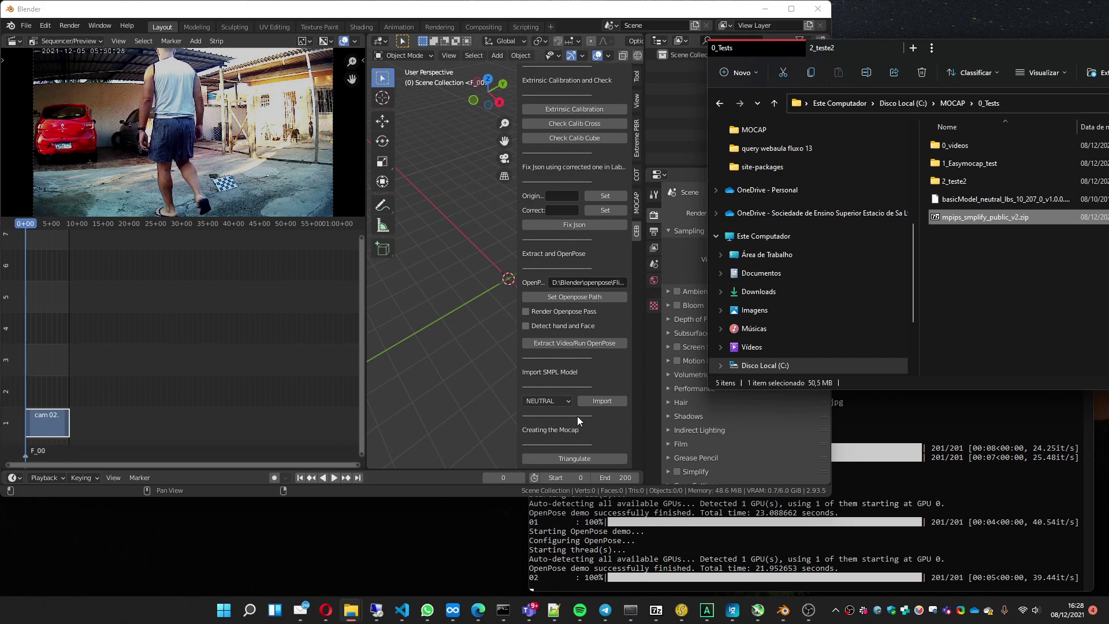
- Import basicModel_neutral .pkl from 0_Tests as the SMPL model and run Triangulate
{"action": "left_click", "coordinate": [595, 400]}
{"action": "left_click", "coordinate": [595, 401]}
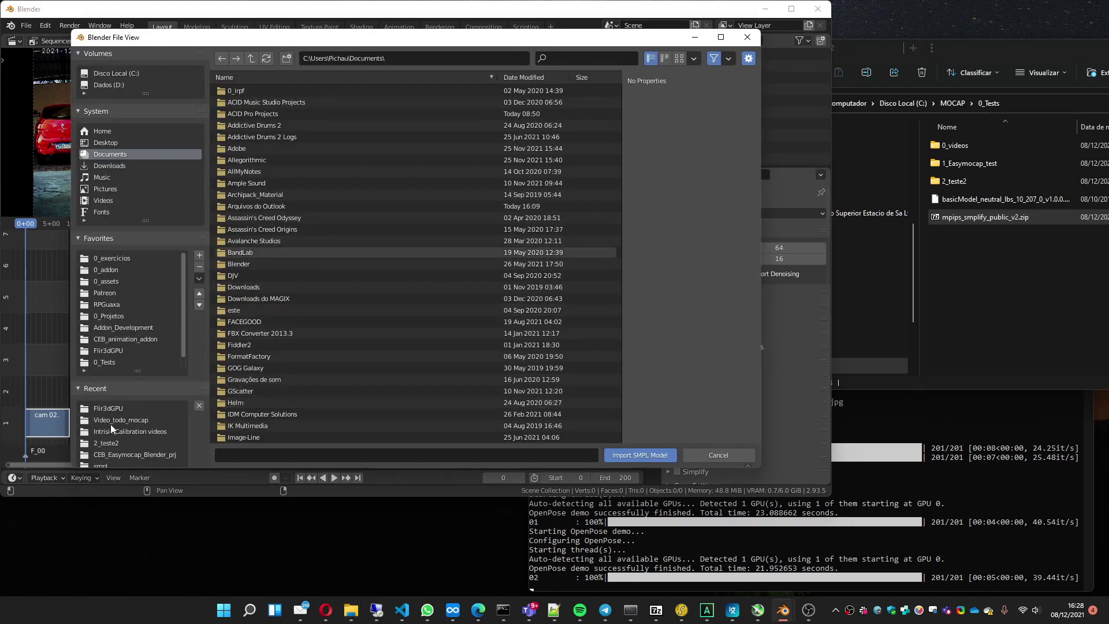
{"action": "left_click", "coordinate": [106, 361]}
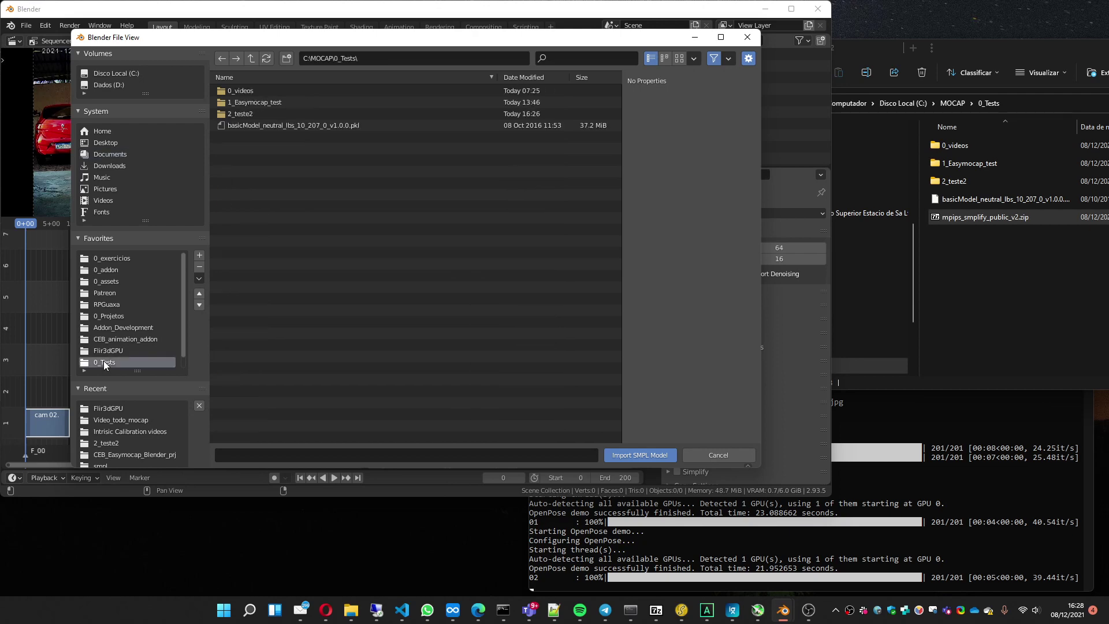
{"action": "double_click", "coordinate": [278, 124]}
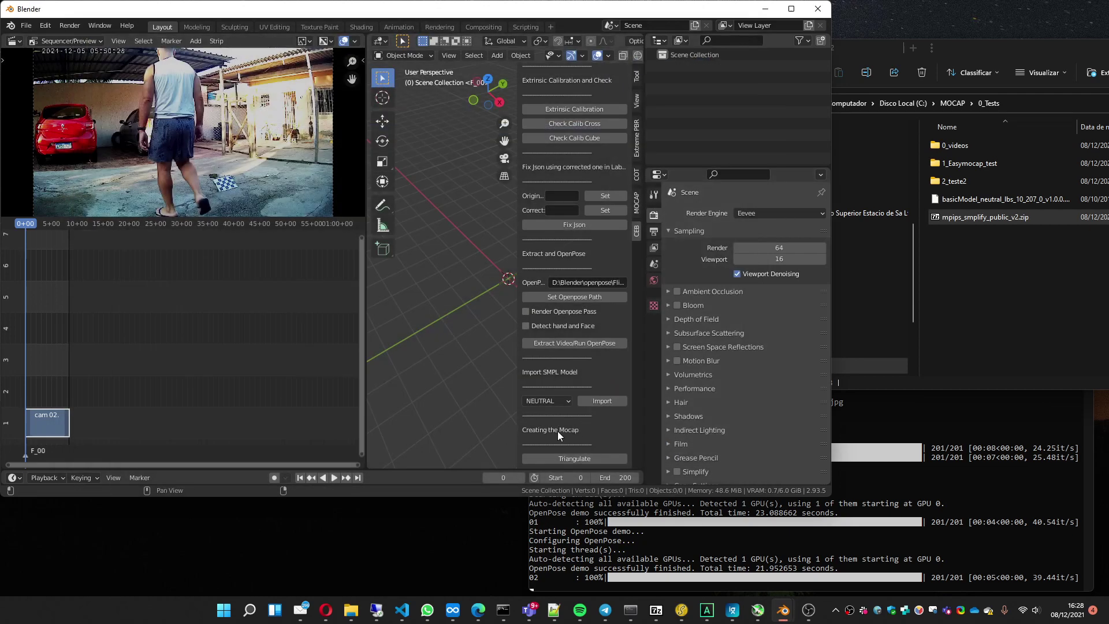
{"action": "left_click", "coordinate": [571, 459]}
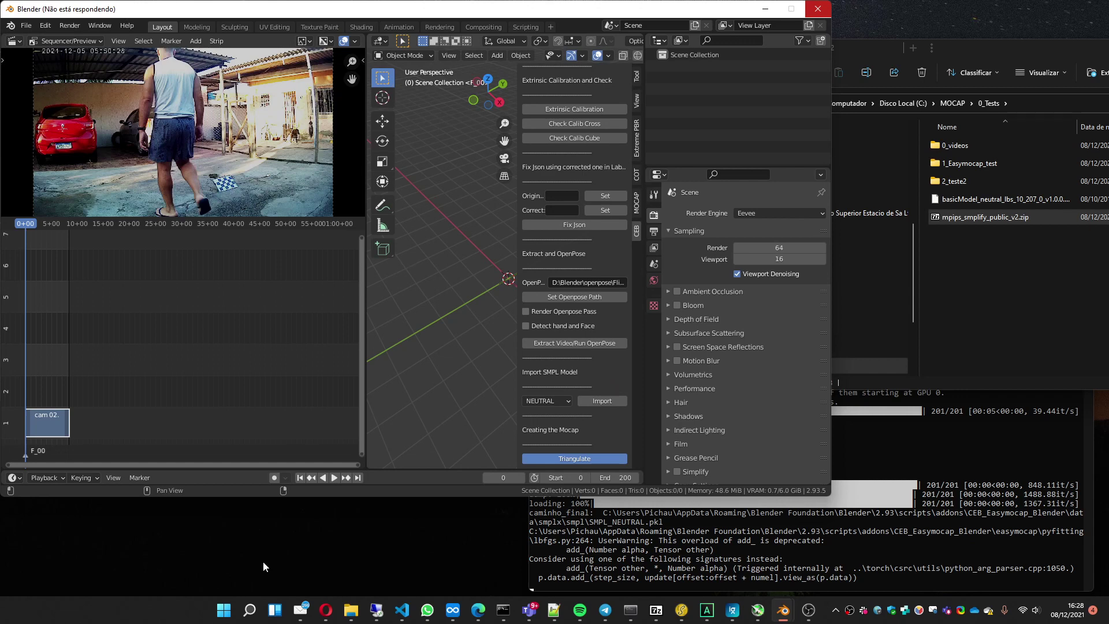
- In File Explorer's 2_teste2 tab, open the output folder to see keypoints3d and smpl
{"action": "left_click", "coordinate": [1004, 51]}
{"action": "left_click", "coordinate": [867, 51]}
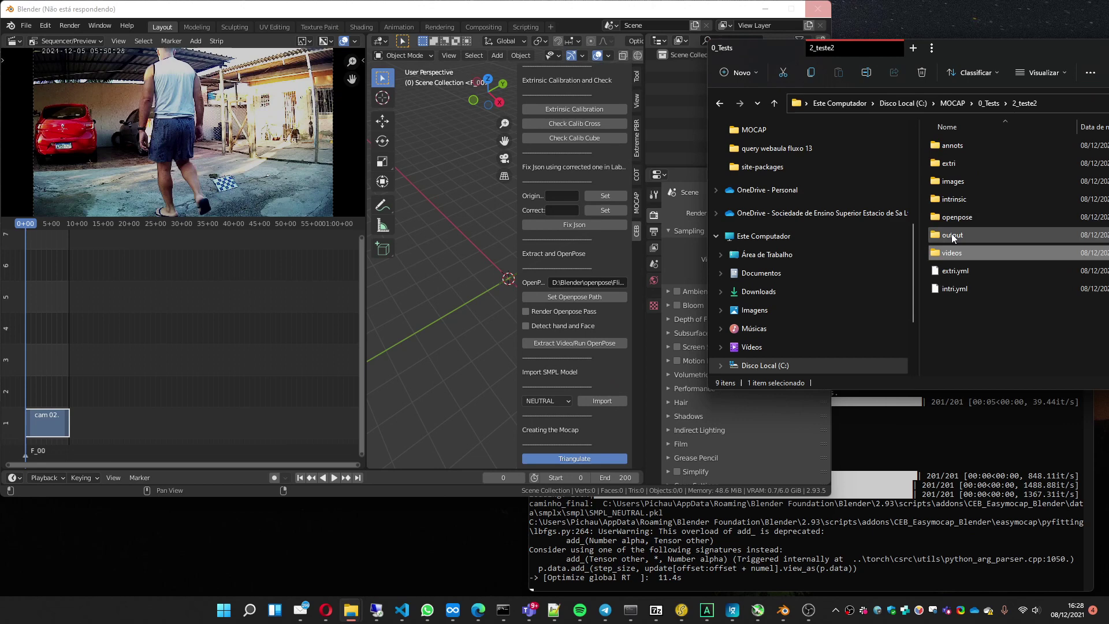
{"action": "double_click", "coordinate": [954, 235]}
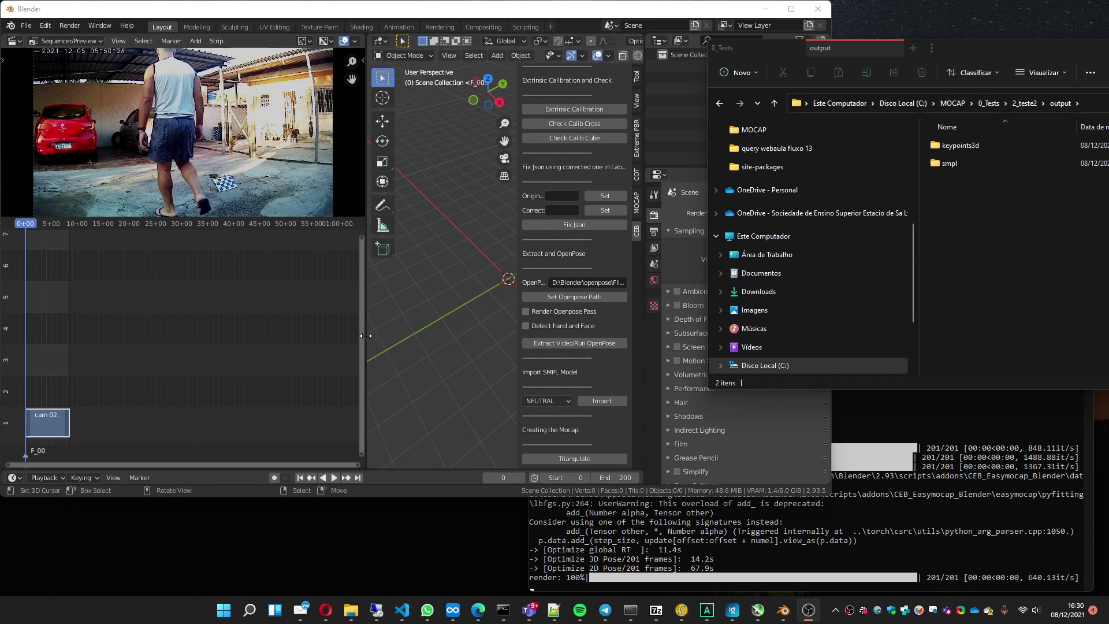
- Widen the 3D viewport and the MOCAP Import sidebar, with Older Tools expanded for Easymocap import
{"action": "left_click_drag", "start_coordinate": [369, 334], "coordinate": [156, 342]}
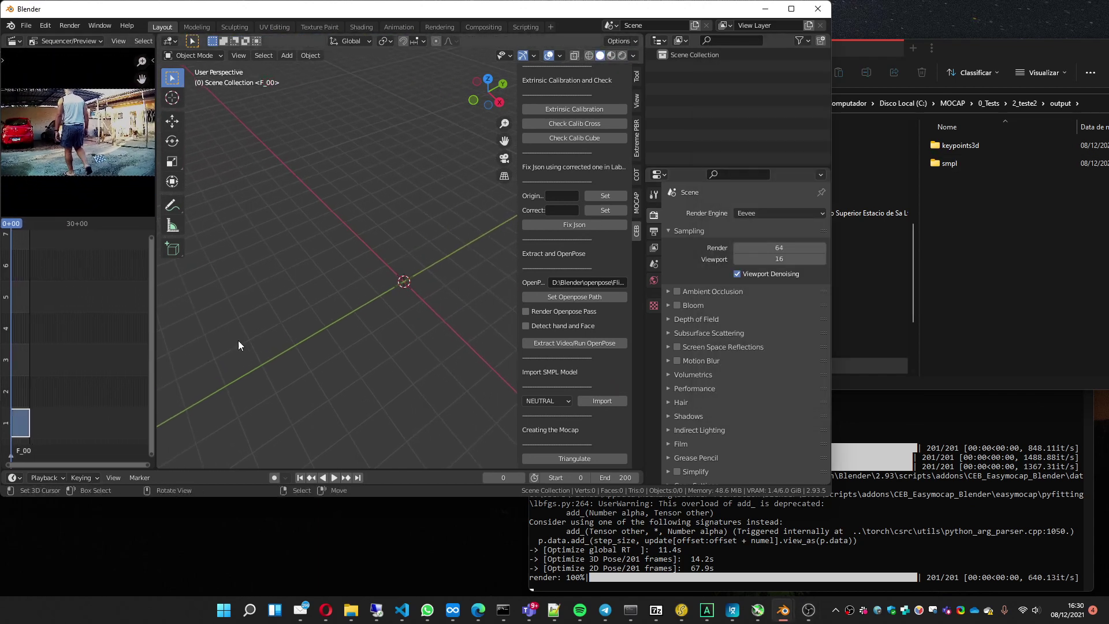
{"action": "left_click", "coordinate": [637, 206]}
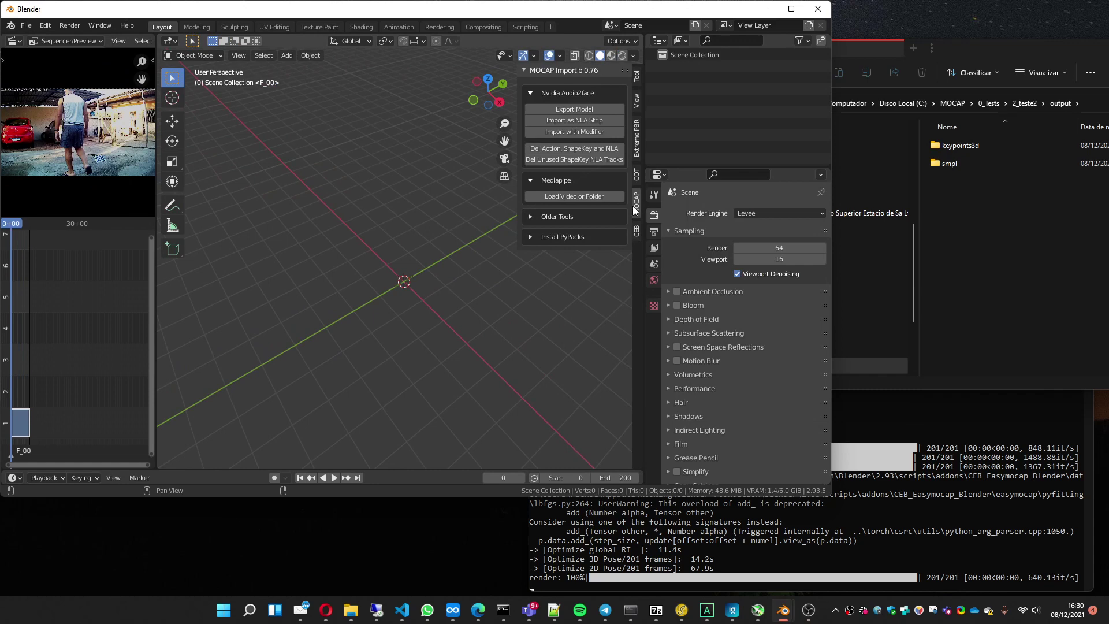
{"action": "left_click", "coordinate": [530, 217]}
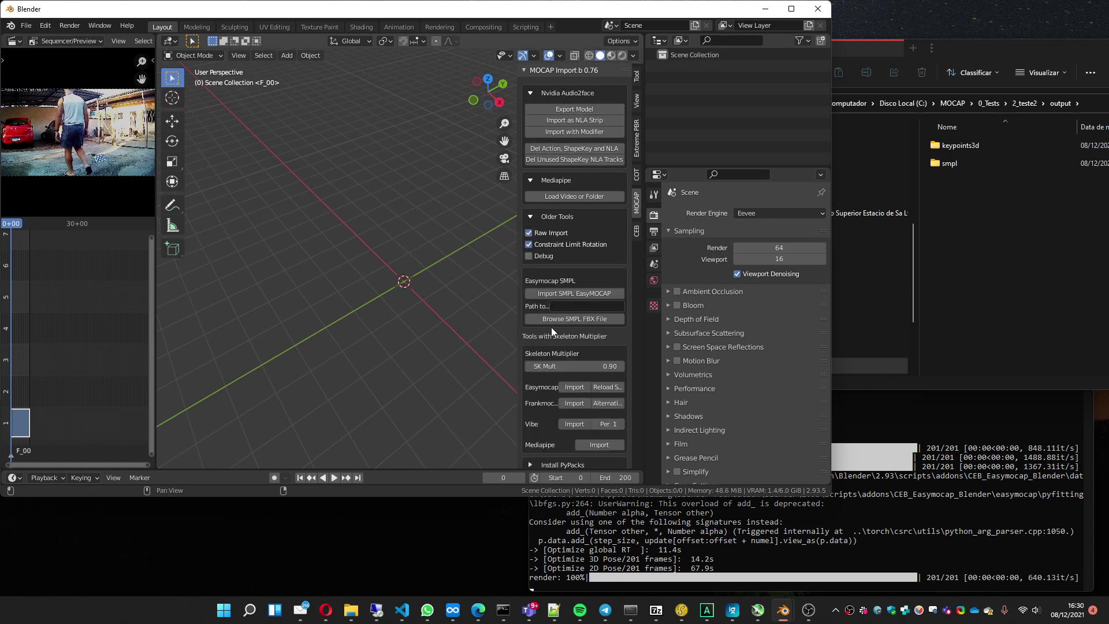
{"action": "scroll", "coordinate": [562, 312], "scroll_direction": "down", "scroll_amount": 1}
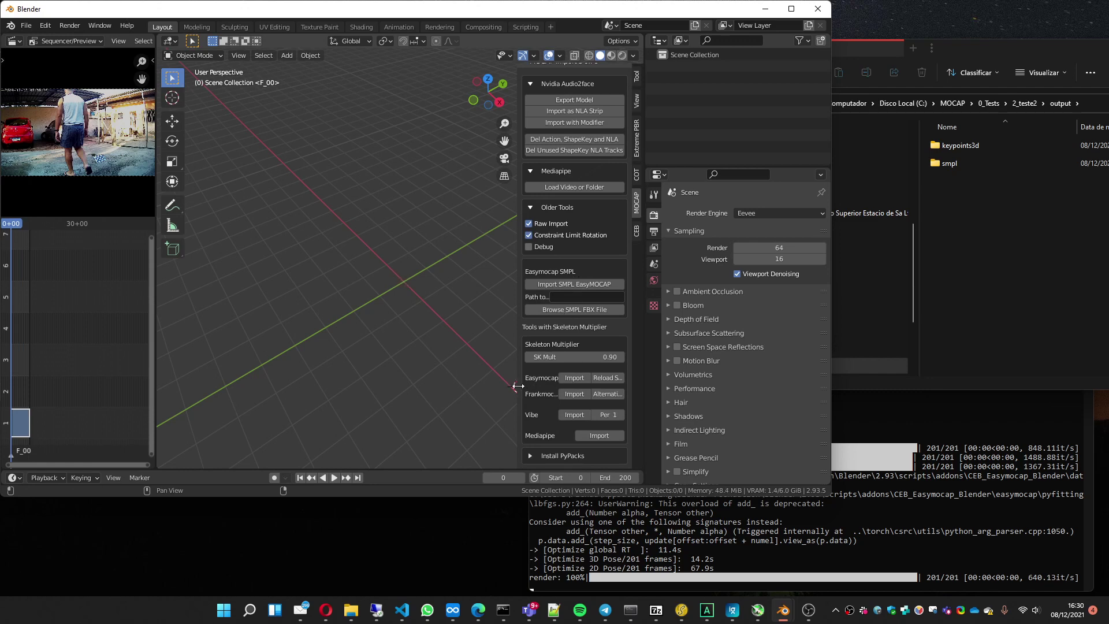
{"action": "left_click_drag", "start_coordinate": [518, 386], "coordinate": [494, 386]}
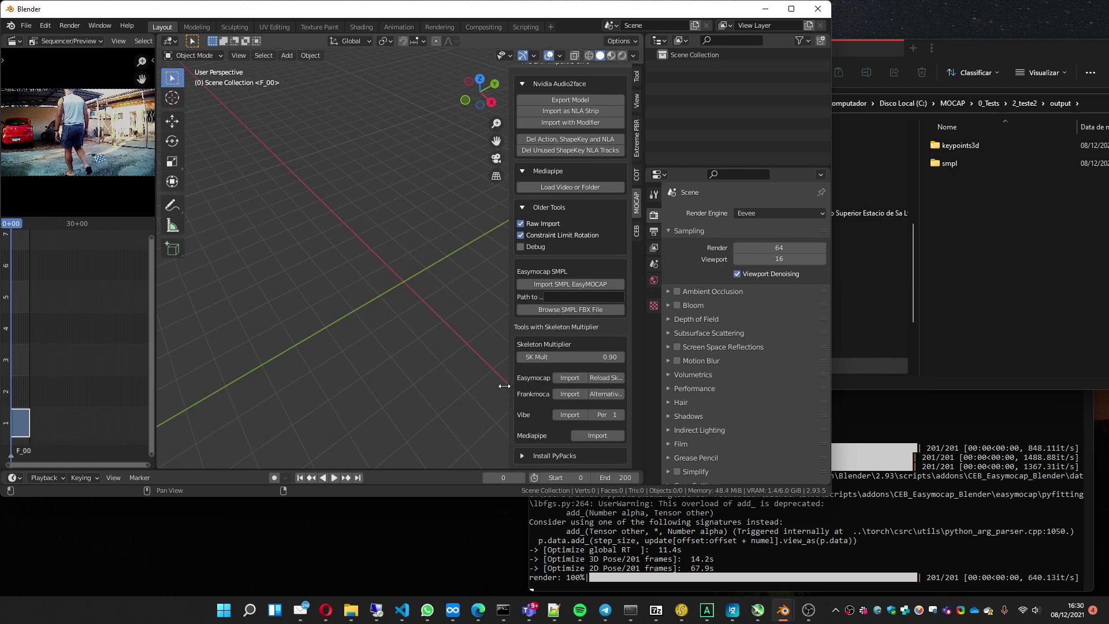
{"action": "left_click", "coordinate": [553, 379]}
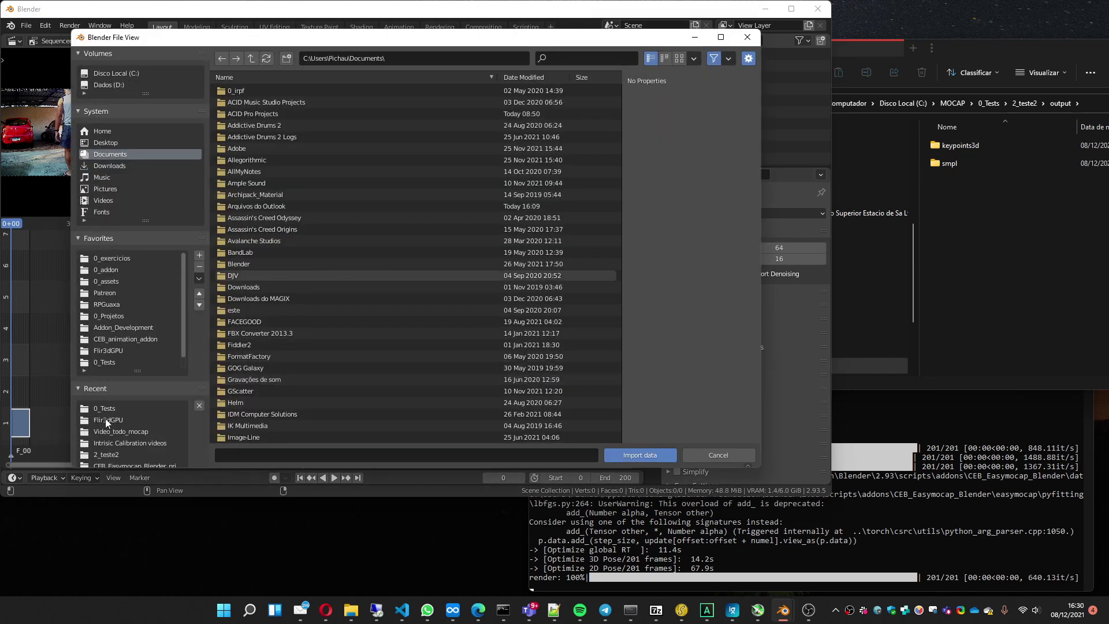
{"action": "left_click", "coordinate": [107, 363]}
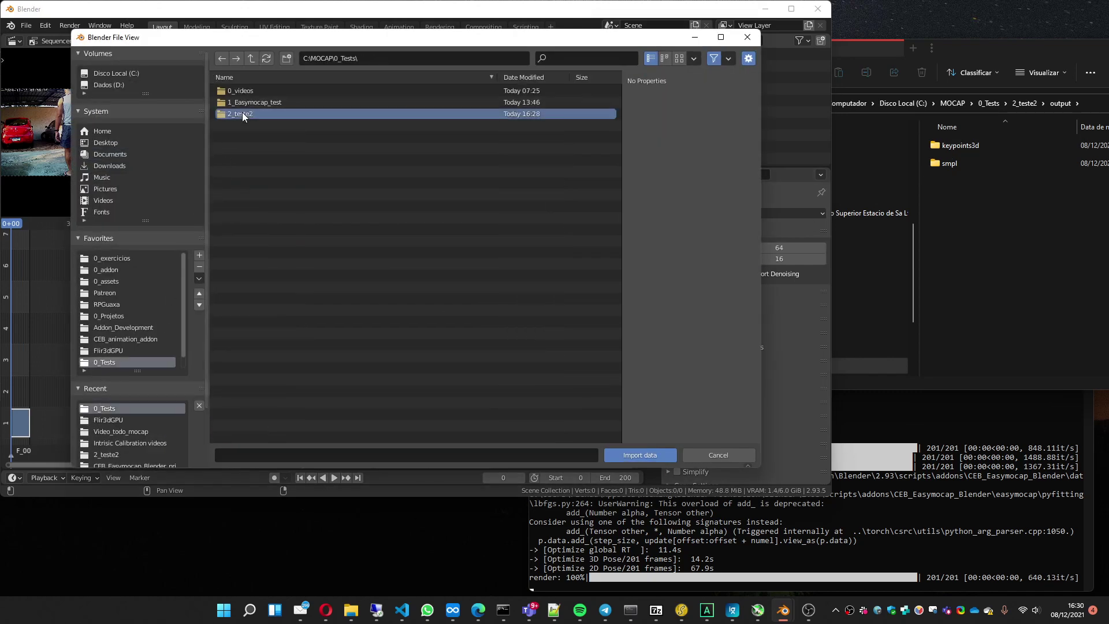
{"action": "left_click", "coordinate": [241, 114]}
{"action": "left_click", "coordinate": [235, 148]}
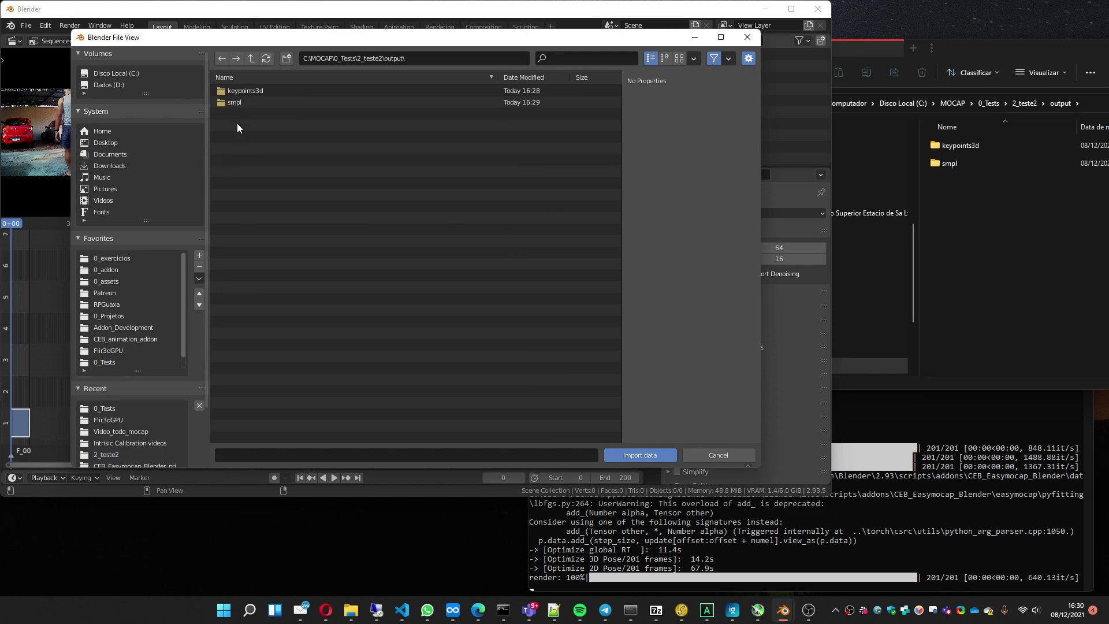
{"action": "left_click", "coordinate": [246, 91]}
{"action": "left_click", "coordinate": [637, 454]}
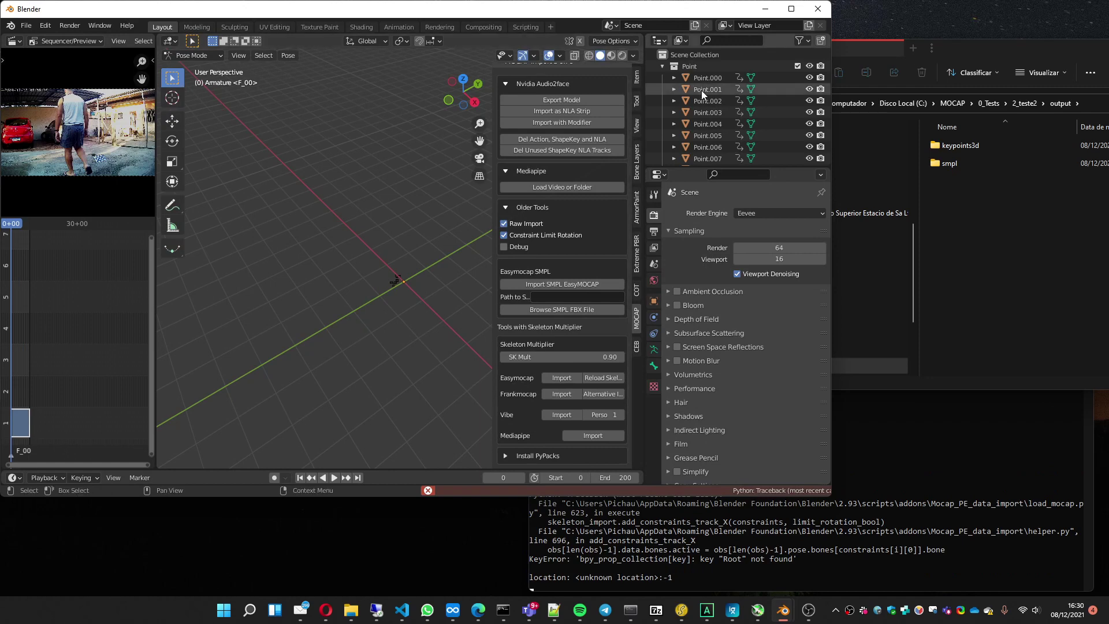
{"action": "middle_click_drag", "start_coordinate": [366, 345], "coordinate": [384, 327]}
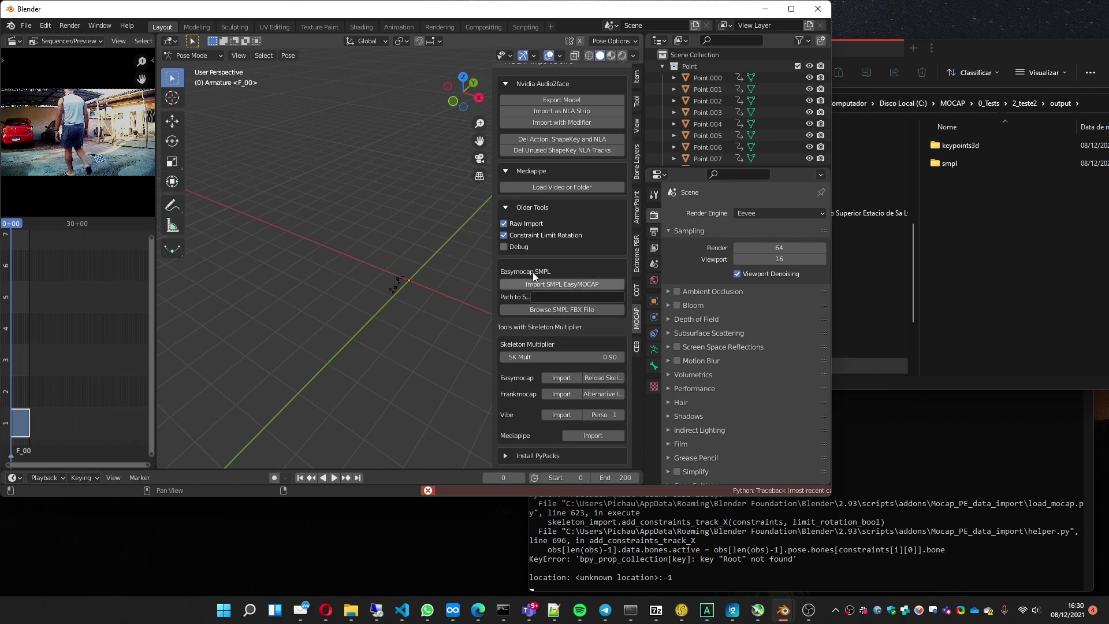
- Start a new General scene, discarding the unsaved one
{"action": "left_click", "coordinate": [26, 26]}
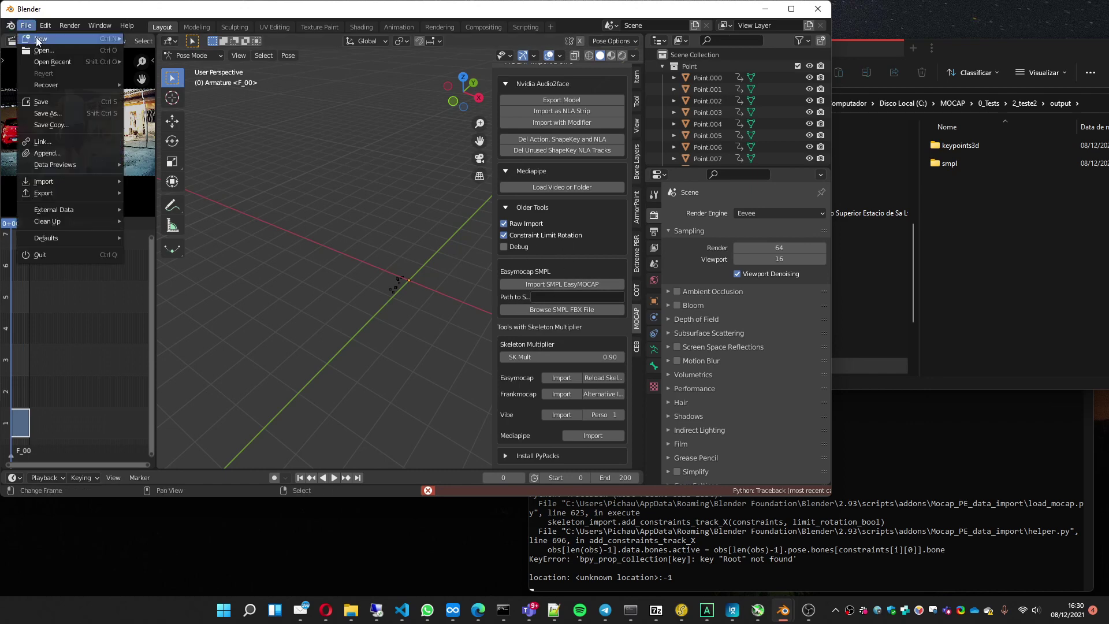
{"action": "mouse_move", "coordinate": [47, 37]}
{"action": "left_click", "coordinate": [148, 38]}
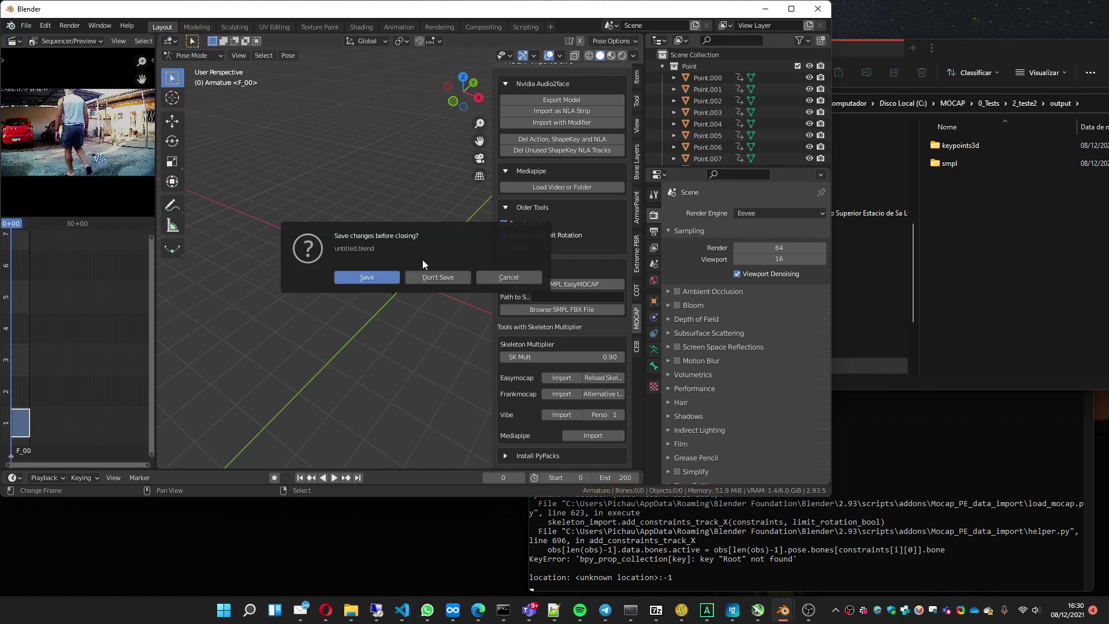
{"action": "left_click", "coordinate": [437, 278]}
- Import the keypoints3d folder via Easymocap Import, adding Point objects and an armature
{"action": "left_click", "coordinate": [636, 202]}
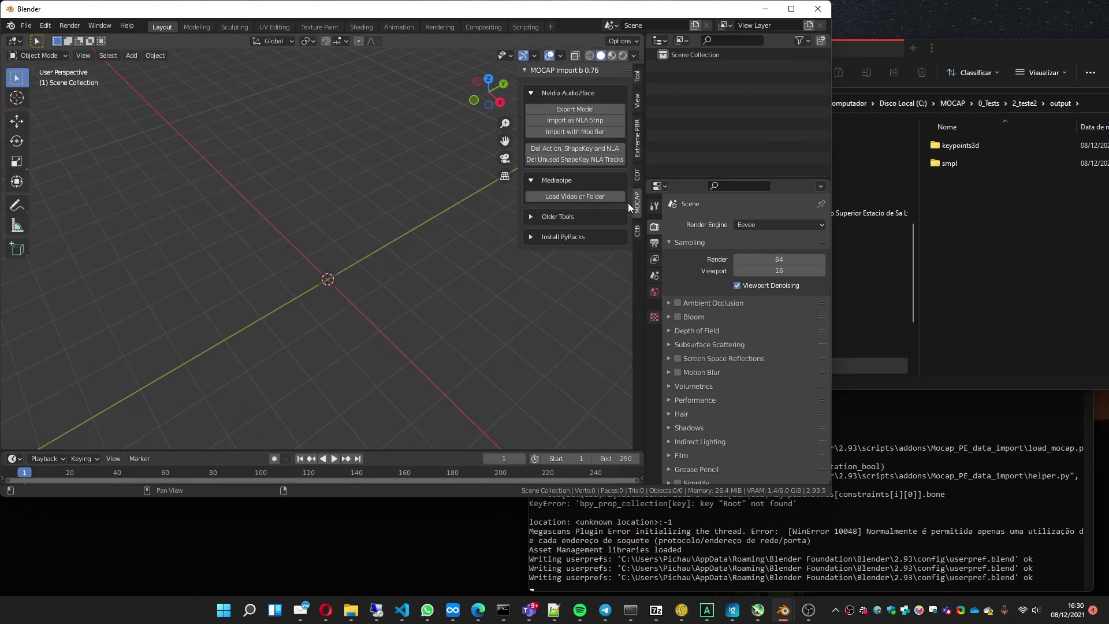
{"action": "left_click", "coordinate": [528, 217]}
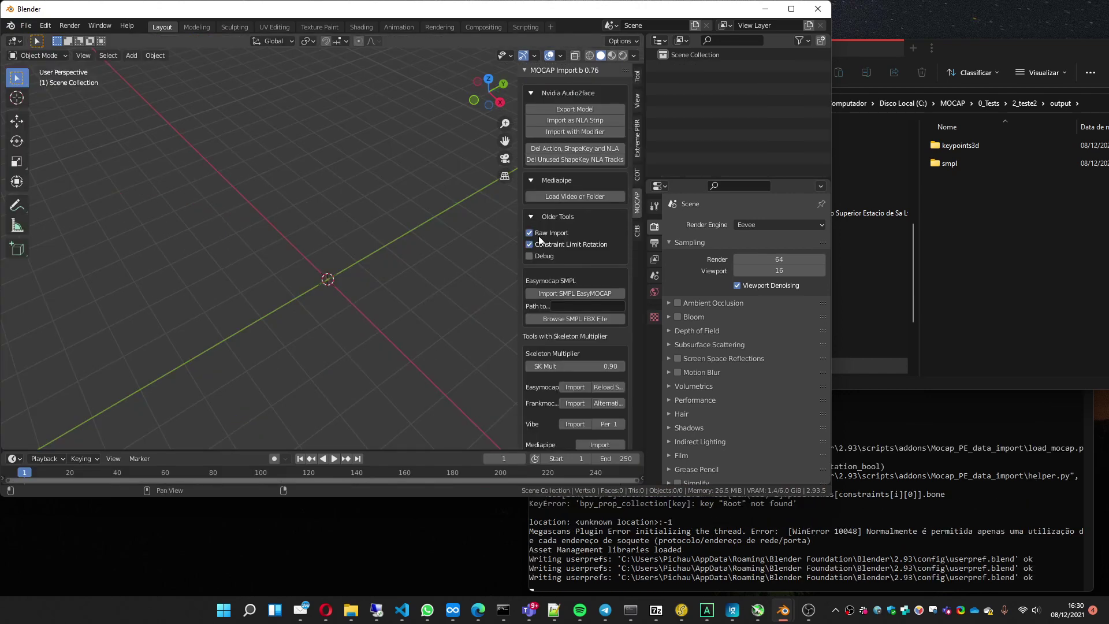
{"action": "left_click", "coordinate": [575, 387]}
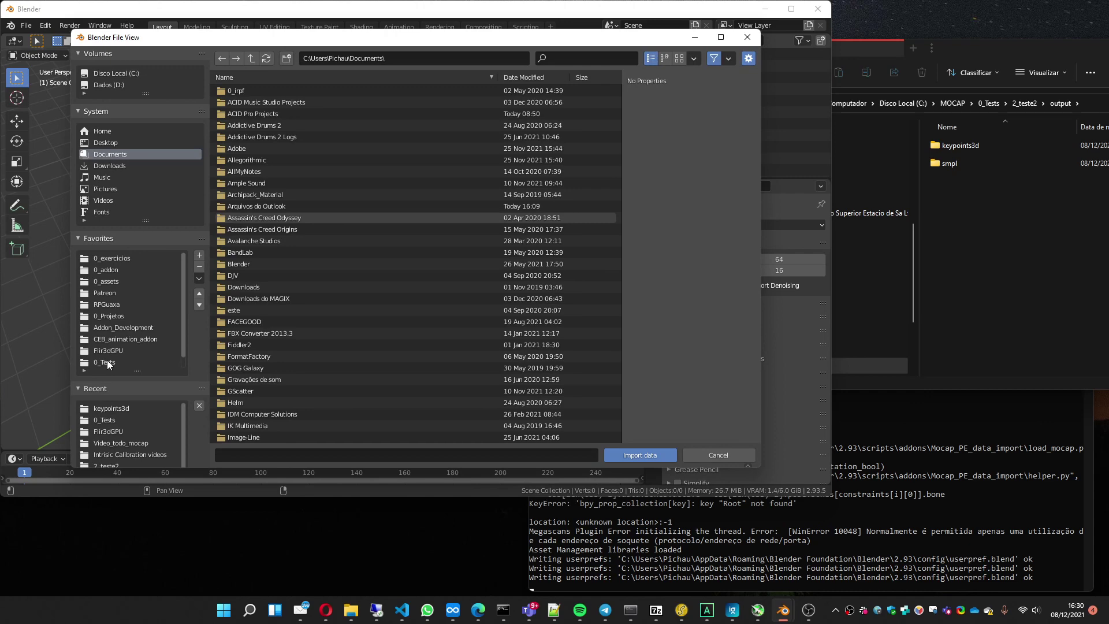
{"action": "left_click", "coordinate": [110, 408]}
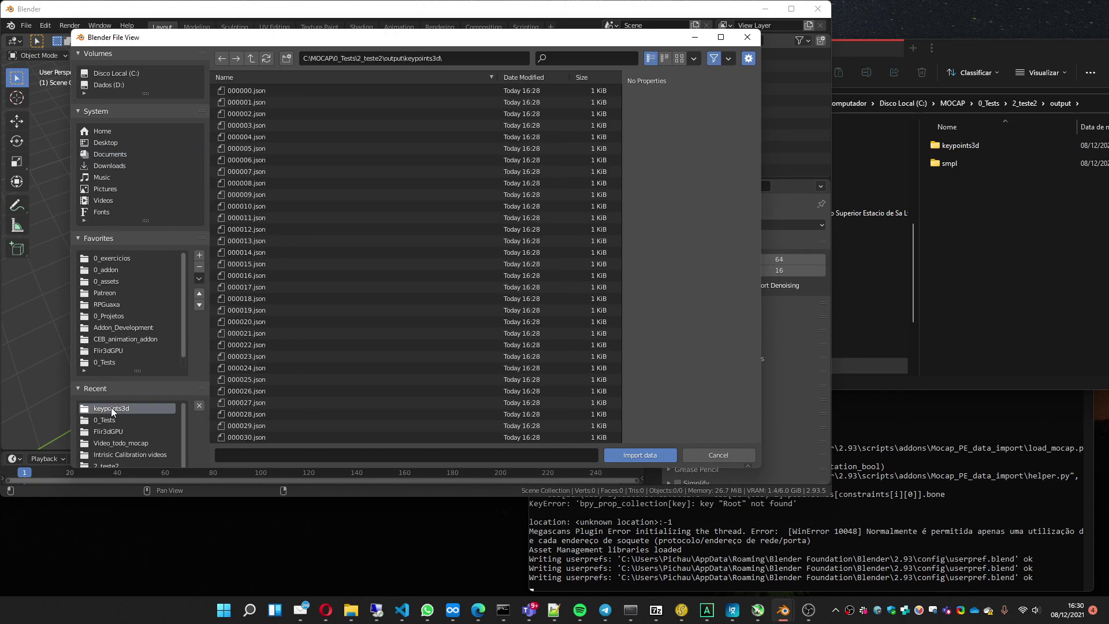
{"action": "left_click", "coordinate": [627, 455]}
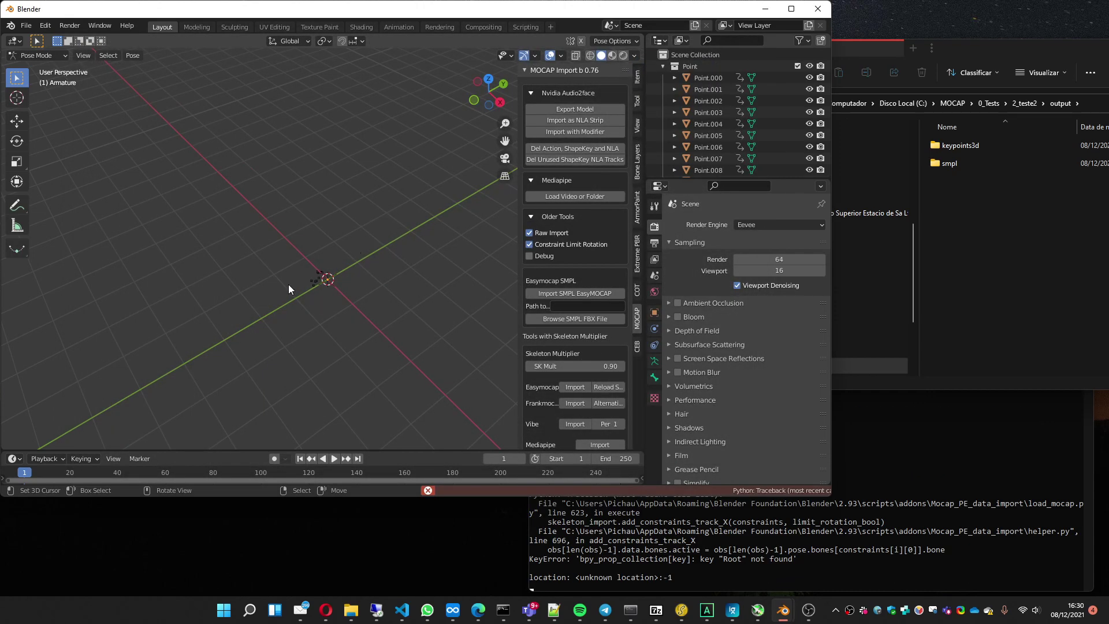
{"action": "middle_click_drag", "start_coordinate": [289, 284], "coordinate": [411, 185]}
{"action": "middle_click_drag", "start_coordinate": [370, 213], "coordinate": [424, 200]}
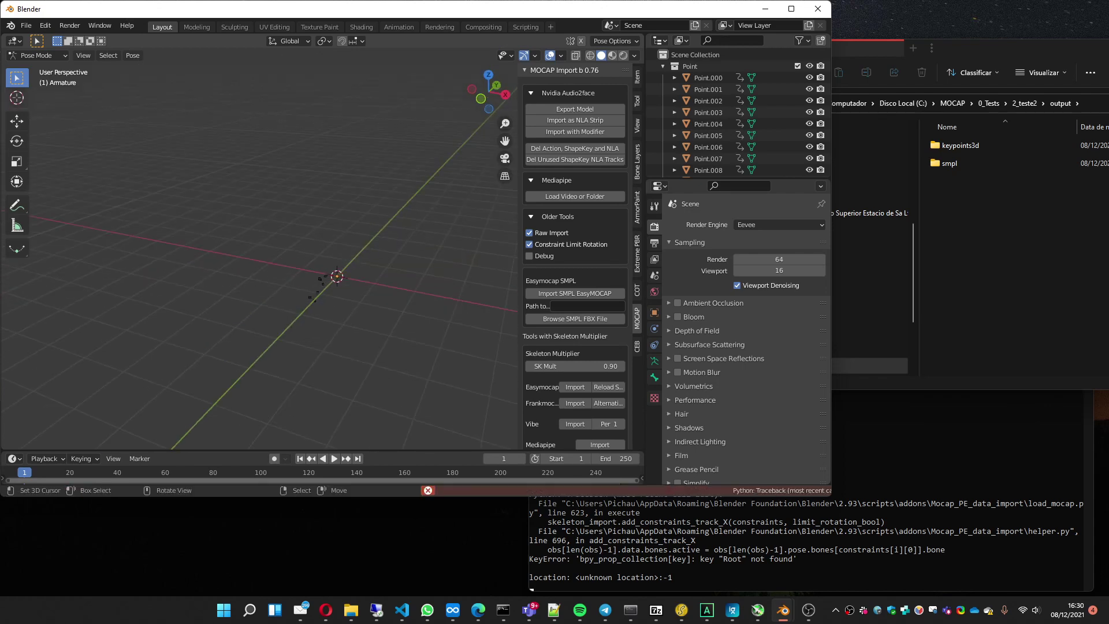
{"action": "left_click", "coordinate": [26, 26]}
- Start another new General scene without saving the previous attempt
{"action": "mouse_move", "coordinate": [35, 41]}
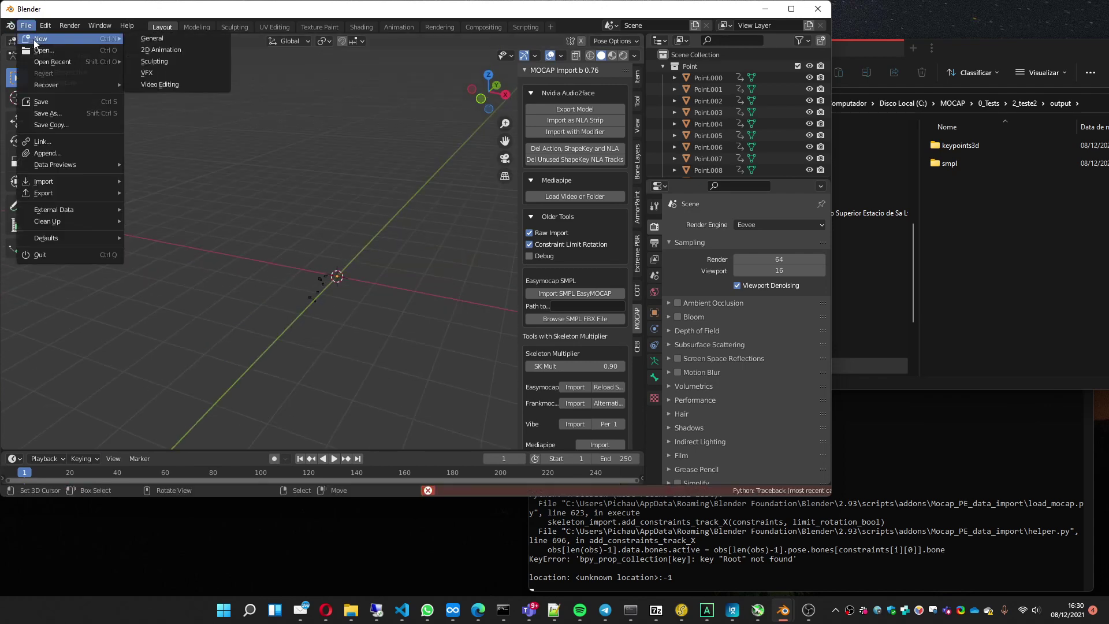
{"action": "left_click", "coordinate": [175, 39]}
{"action": "left_click", "coordinate": [434, 277]}
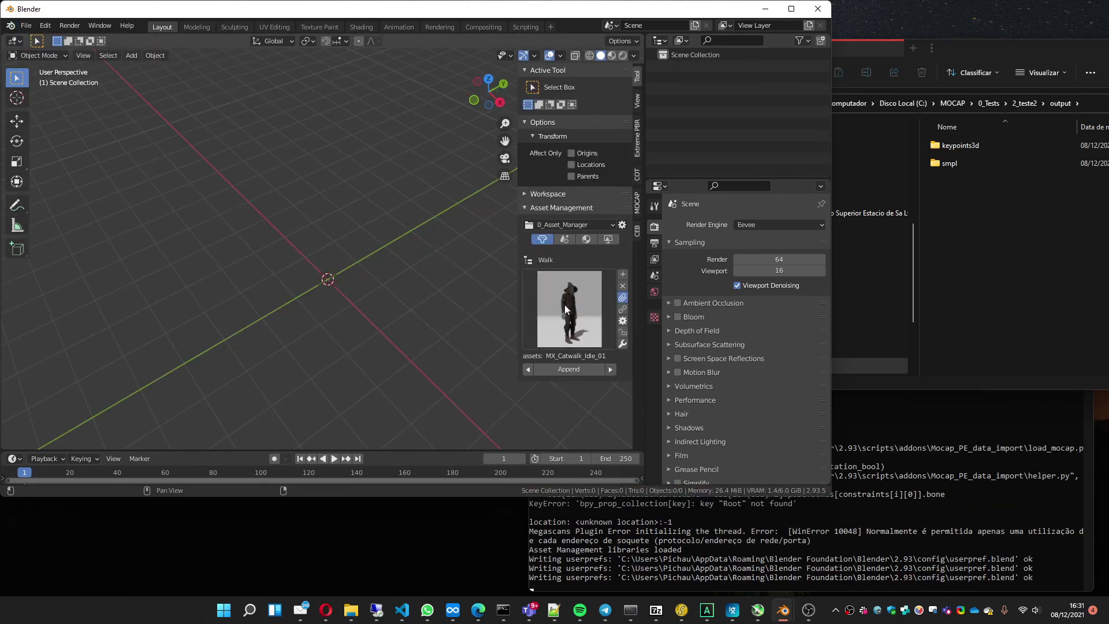
- Show the MOCAP add-on's Older Tools to reach the Easymocap SMPL import options
{"action": "left_click", "coordinate": [637, 204]}
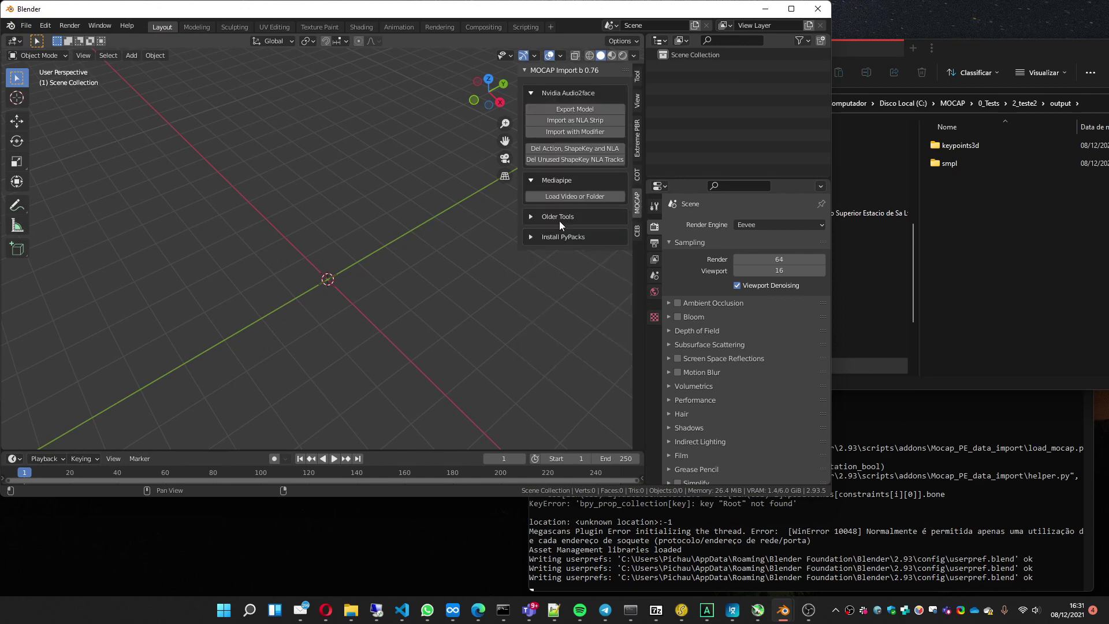
{"action": "left_click", "coordinate": [532, 216]}
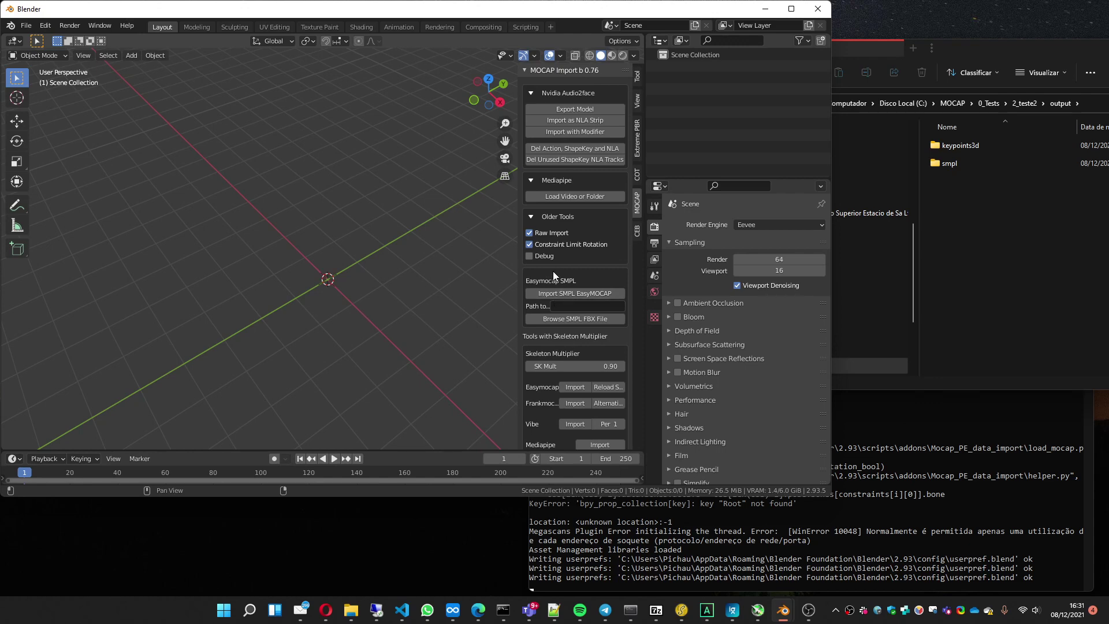
{"action": "scroll", "coordinate": [594, 272], "scroll_direction": "down", "scroll_amount": 2}
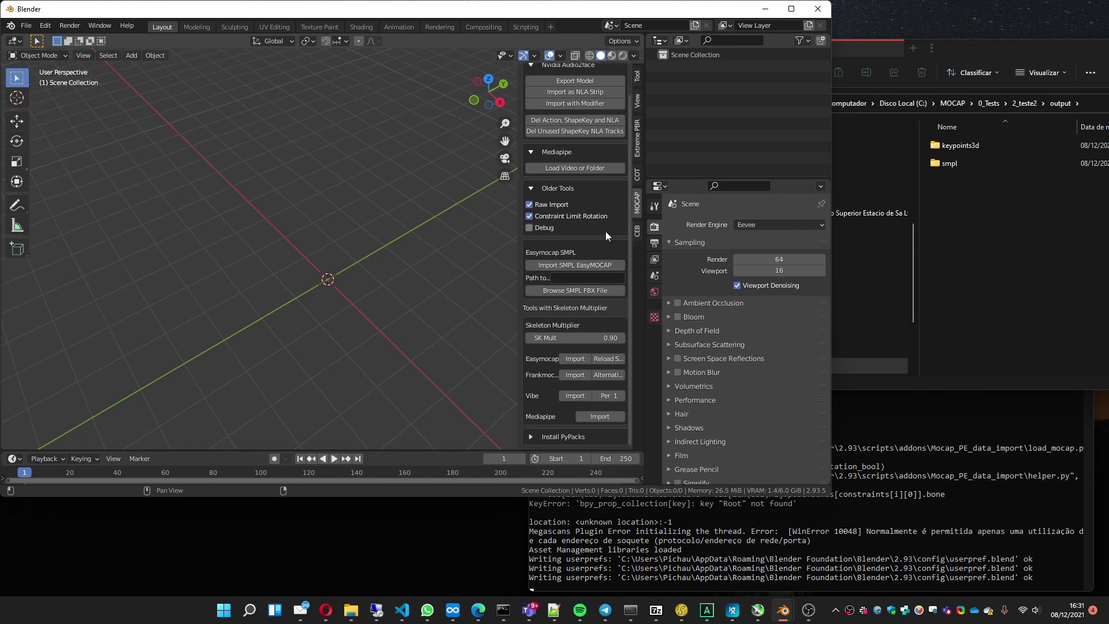
- Set the SMPL FBX model to the male FBX in C:\MOCAP\EasyMocap-master
{"action": "left_click", "coordinate": [569, 291]}
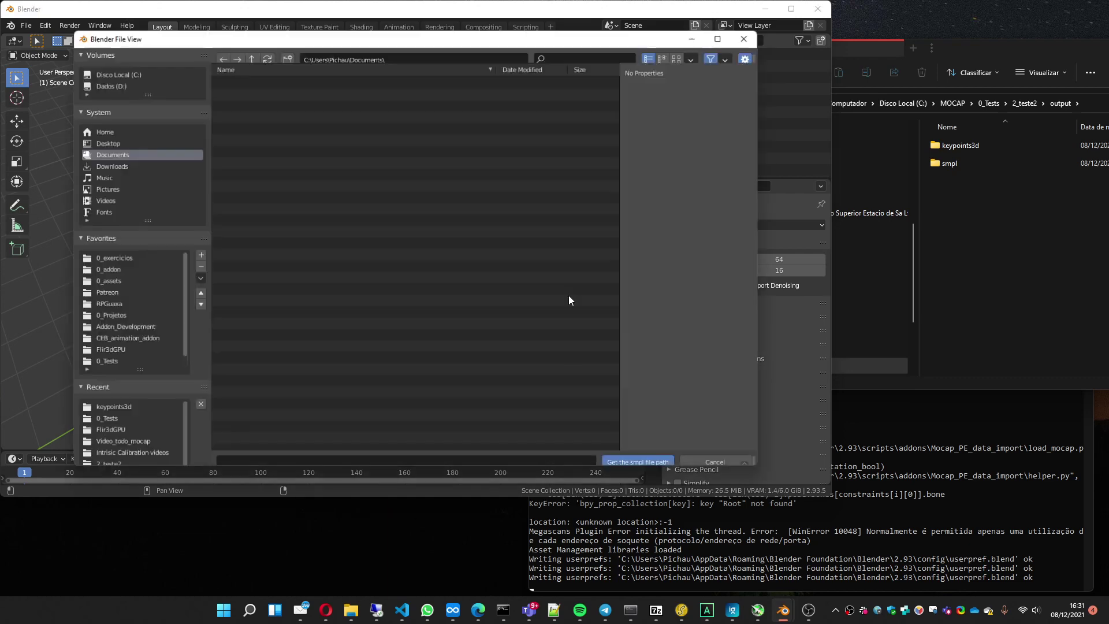
{"action": "left_click", "coordinate": [104, 362]}
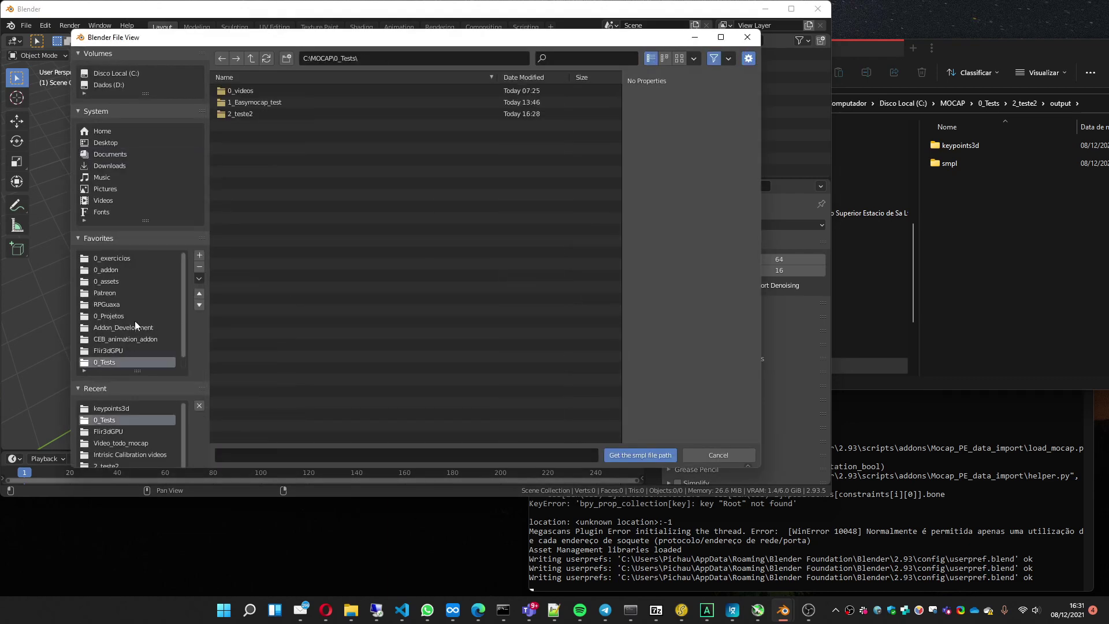
{"action": "left_click", "coordinate": [251, 59]}
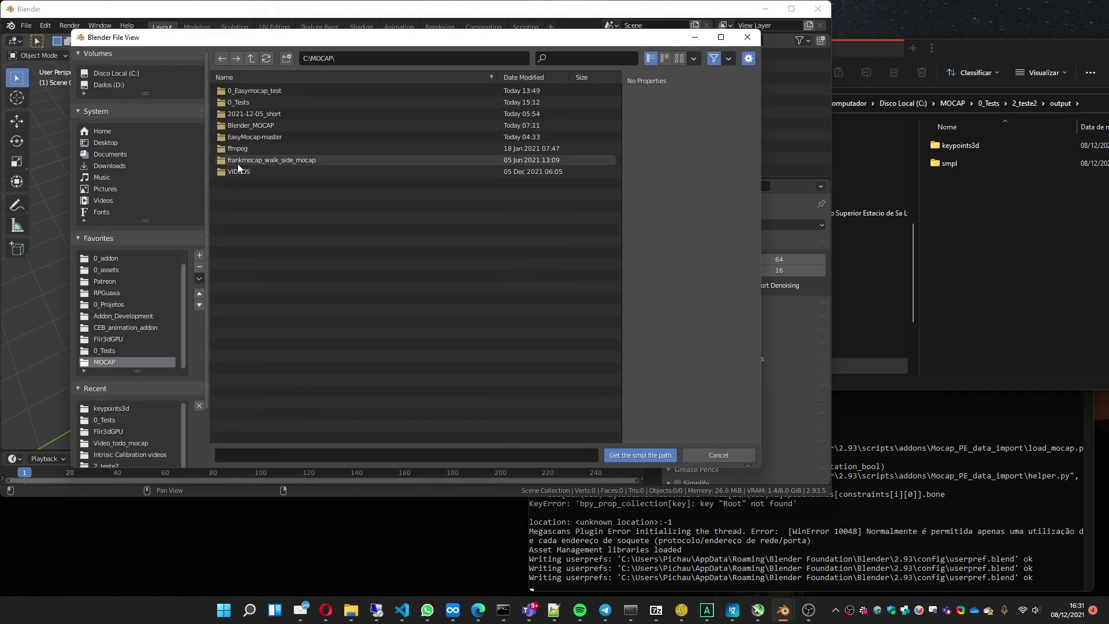
{"action": "double_click", "coordinate": [245, 137]}
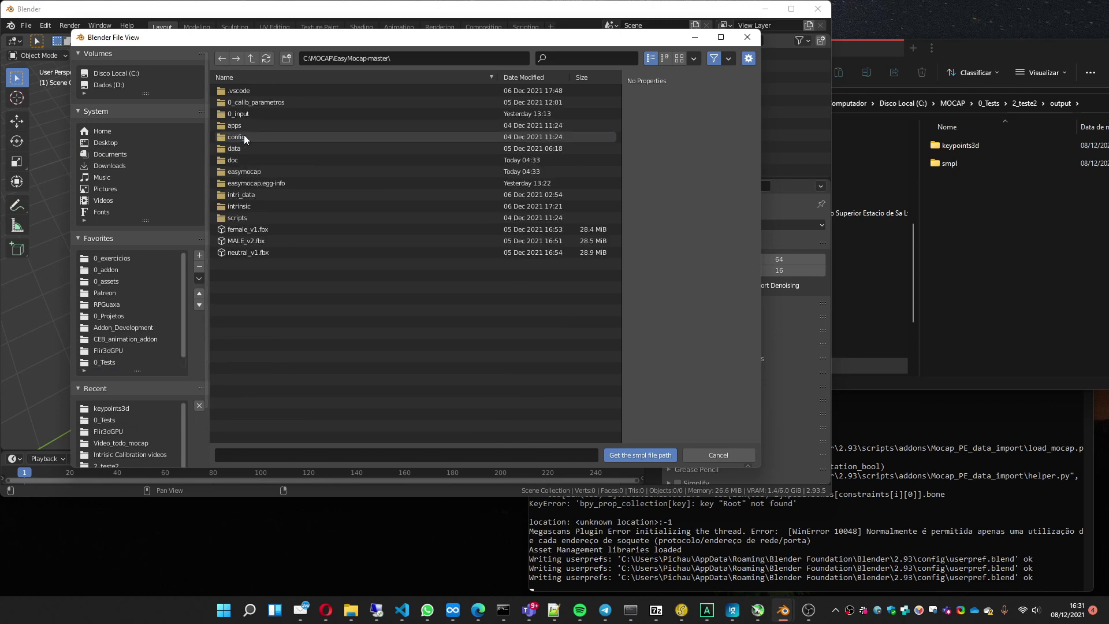
{"action": "double_click", "coordinate": [241, 240]}
- For Import SMPL EasyMOCAP, open the 0_Tests\2_teste2\output\smpl folder
{"action": "left_click", "coordinate": [537, 264]}
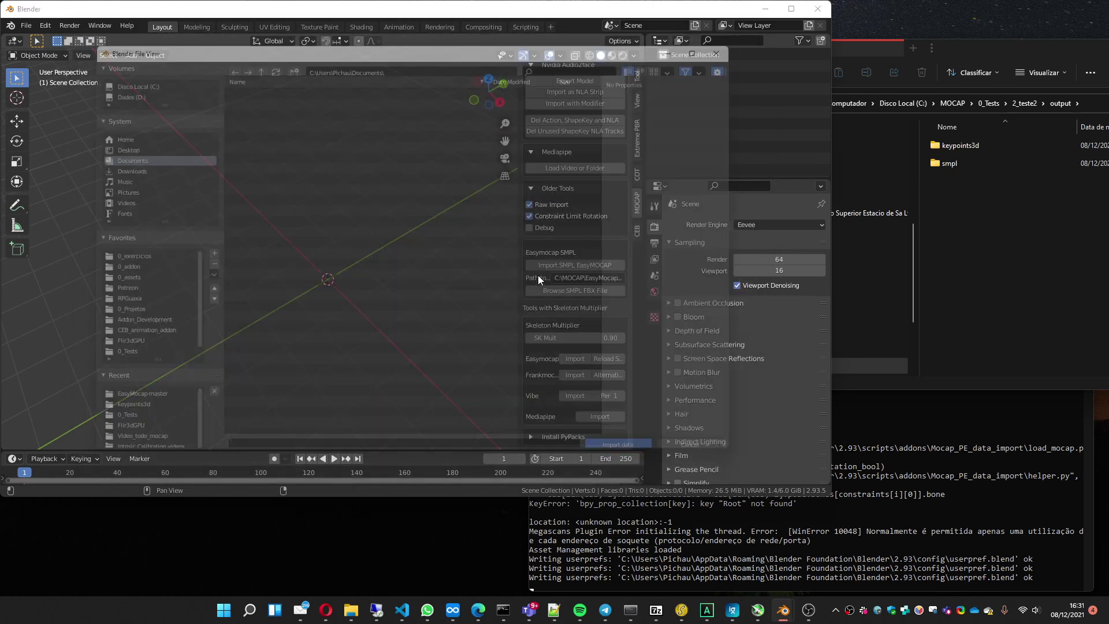
{"action": "left_click", "coordinate": [102, 429]}
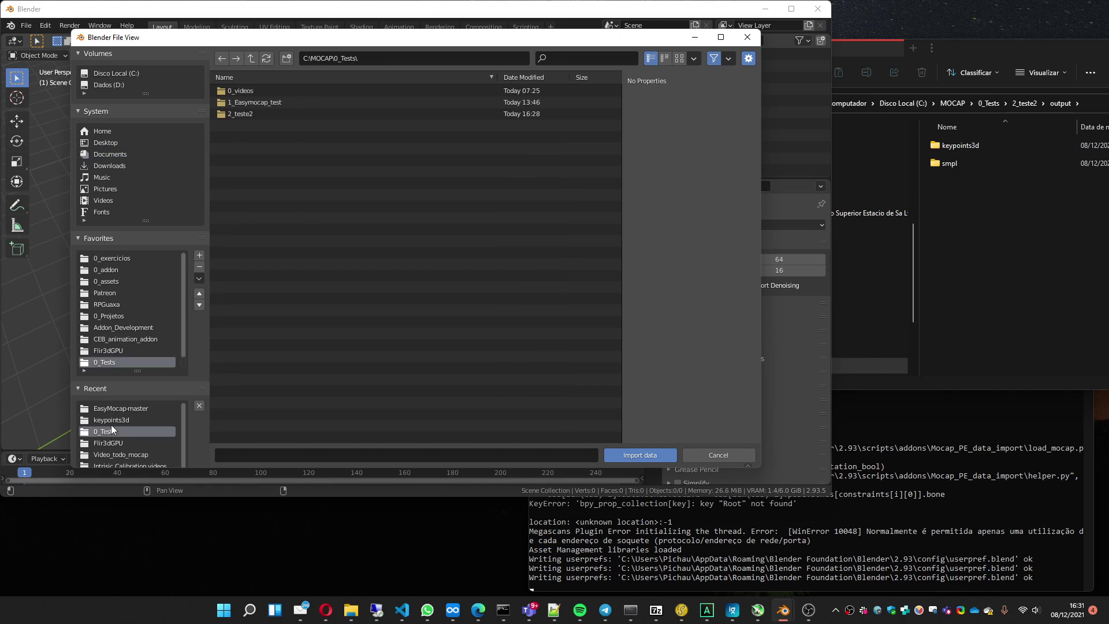
{"action": "double_click", "coordinate": [244, 113]}
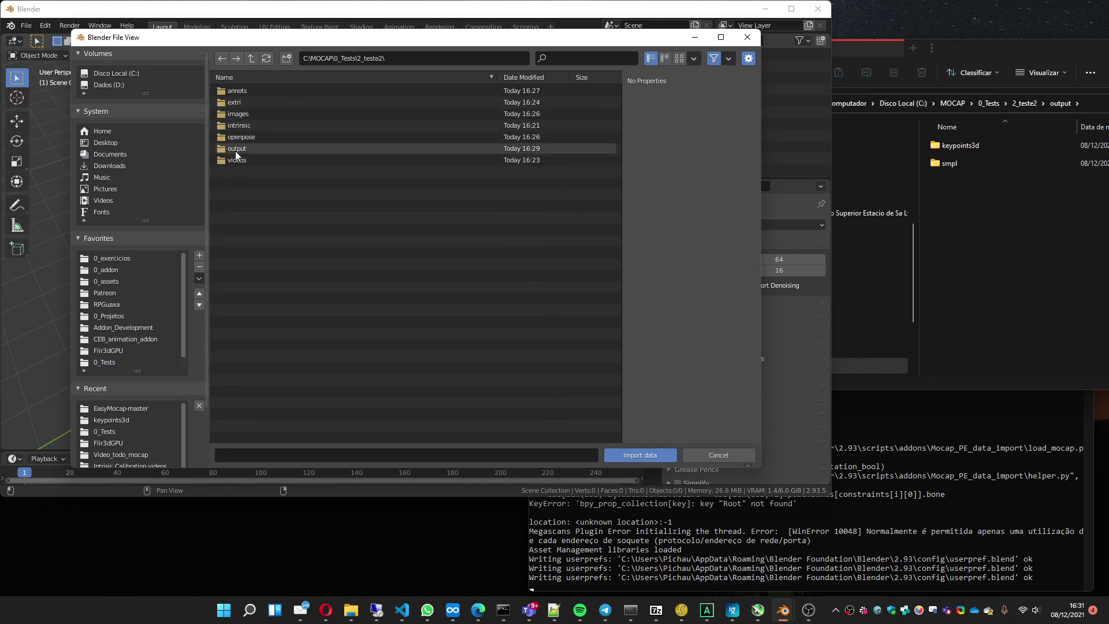
{"action": "double_click", "coordinate": [234, 149]}
{"action": "left_click", "coordinate": [232, 103]}
{"action": "double_click", "coordinate": [232, 103]}
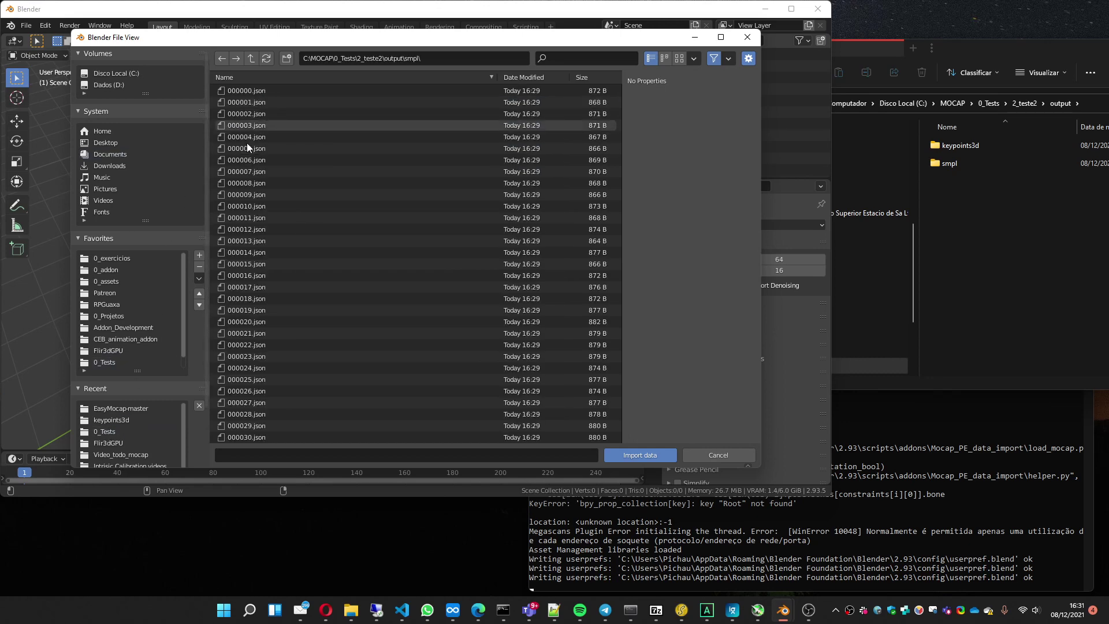
- Import the smpl JSON data, adding the SMPLX-male mesh and armature animated to frame 200
{"action": "left_click", "coordinate": [633, 455]}
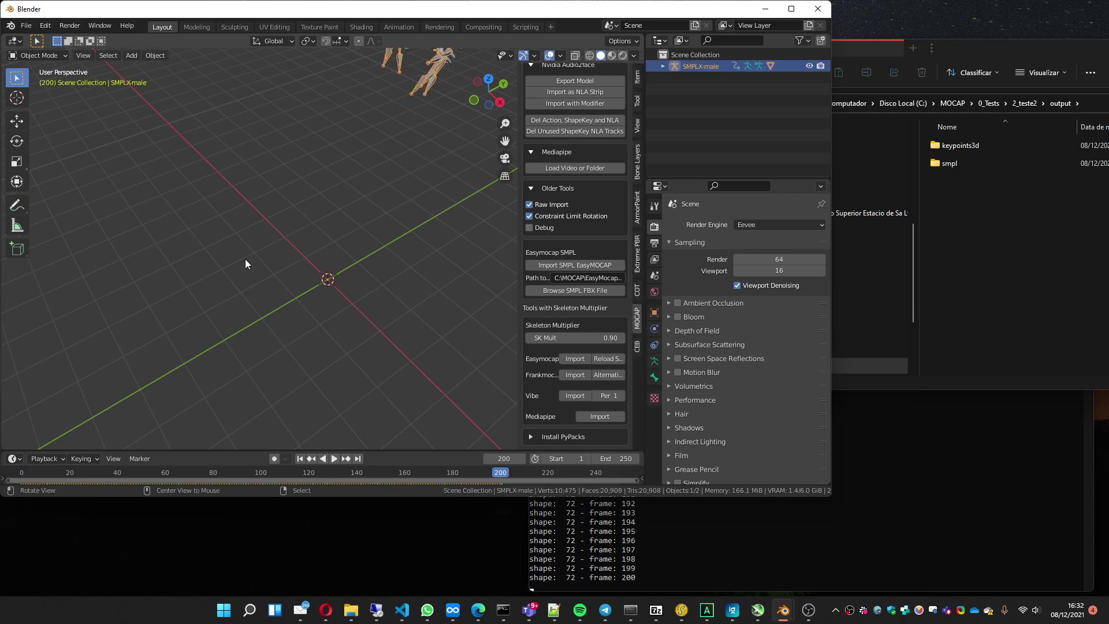
- Orbit around the SMPLX-male rig while playing and scrubbing the animation to frame 56
{"action": "middle_click_drag", "start_coordinate": [321, 168], "coordinate": [305, 302]}
{"action": "key", "text": "space"}
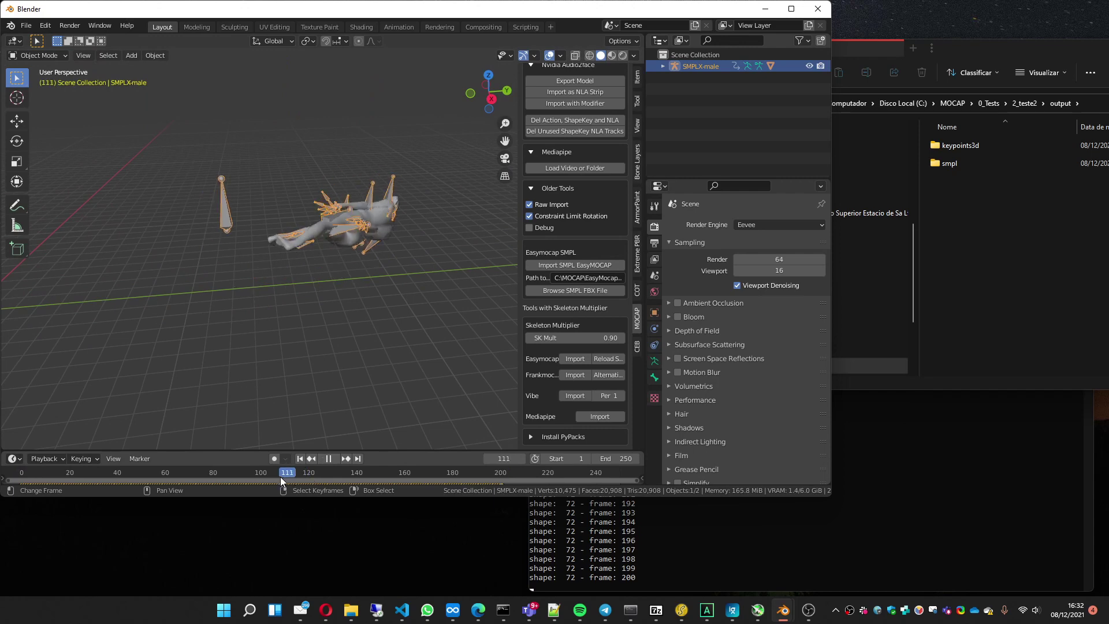
{"action": "key", "text": "space"}
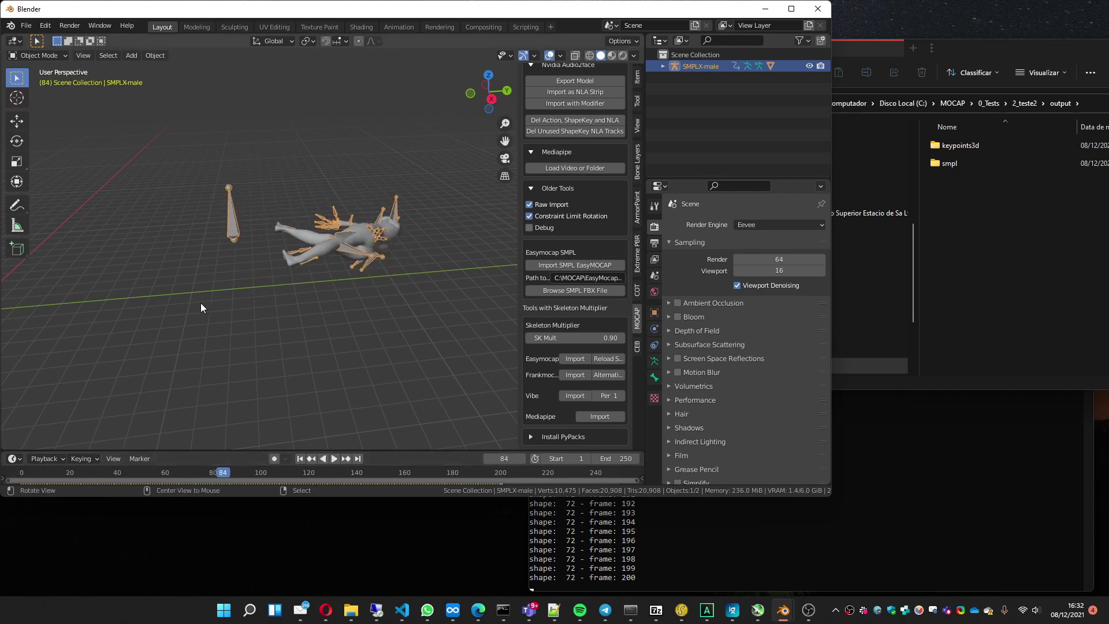
{"action": "middle_click_drag", "start_coordinate": [200, 303], "coordinate": [245, 321]}
{"action": "middle_click_drag", "start_coordinate": [216, 397], "coordinate": [231, 416]}
{"action": "key", "text": "space"}
{"action": "left_click_drag", "start_coordinate": [259, 473], "coordinate": [154, 446]}
{"action": "middle_click_drag", "start_coordinate": [155, 446], "coordinate": [256, 391]}
{"action": "key", "text": "space"}
- Enlarge the timeline and replay the motion, stopping at frame 83 and scrubbing from the start
{"action": "left_click_drag", "start_coordinate": [108, 480], "coordinate": [134, 479]}
{"action": "key", "text": "space"}
{"action": "left_click_drag", "start_coordinate": [88, 452], "coordinate": [88, 414]}
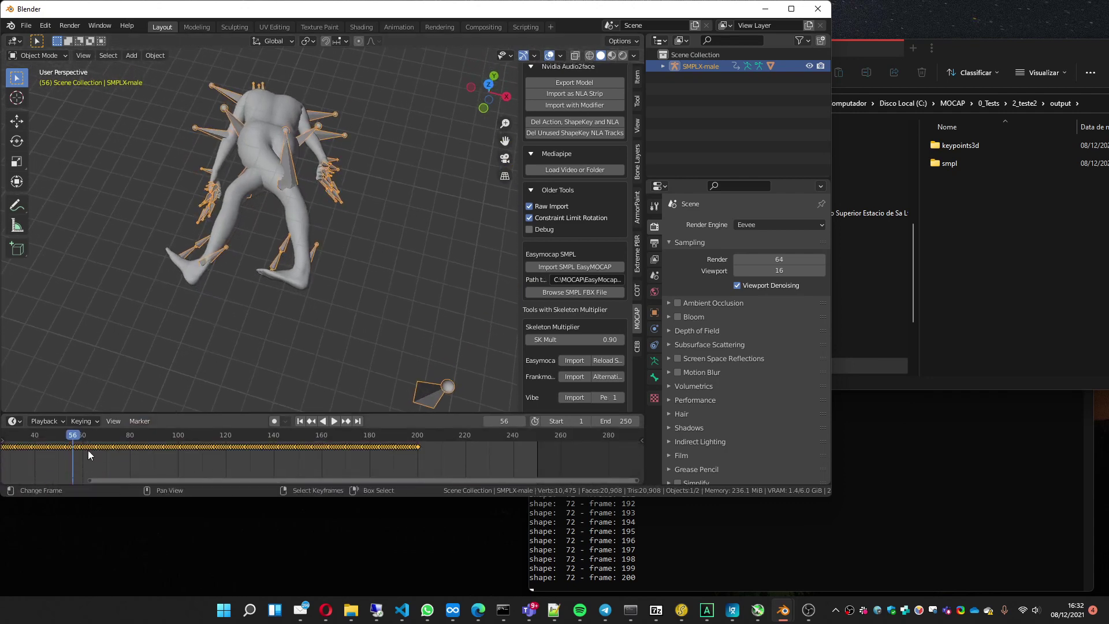
{"action": "key", "text": "space"}
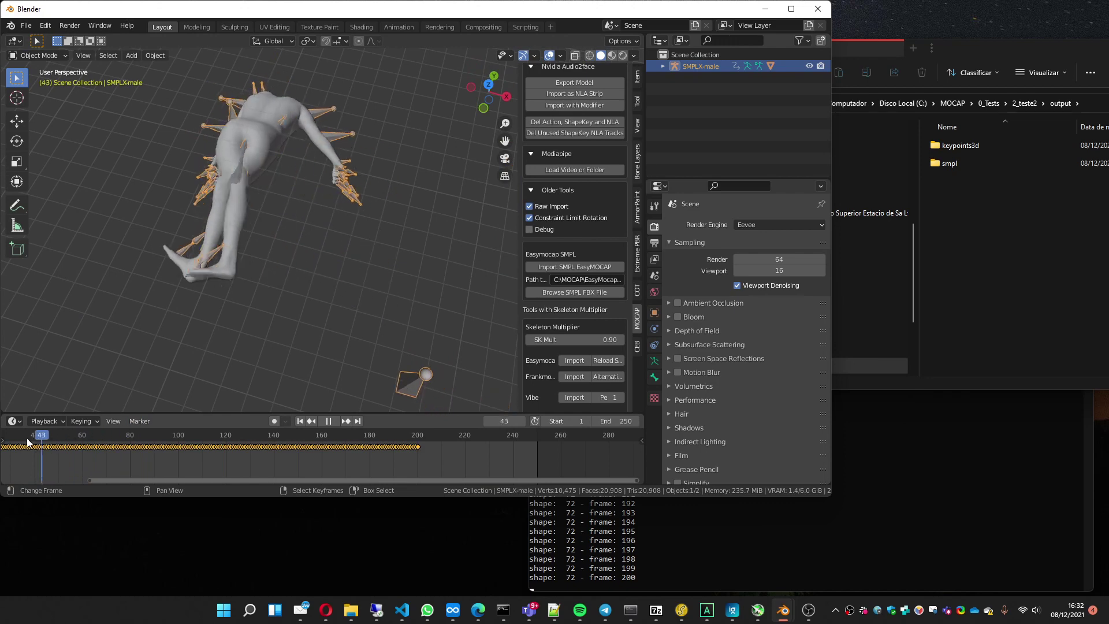
{"action": "left_click_drag", "start_coordinate": [26, 438], "coordinate": [137, 438]}
{"action": "scroll", "coordinate": [122, 456], "scroll_direction": "up", "scroll_amount": 4, "text": "ctrl"}
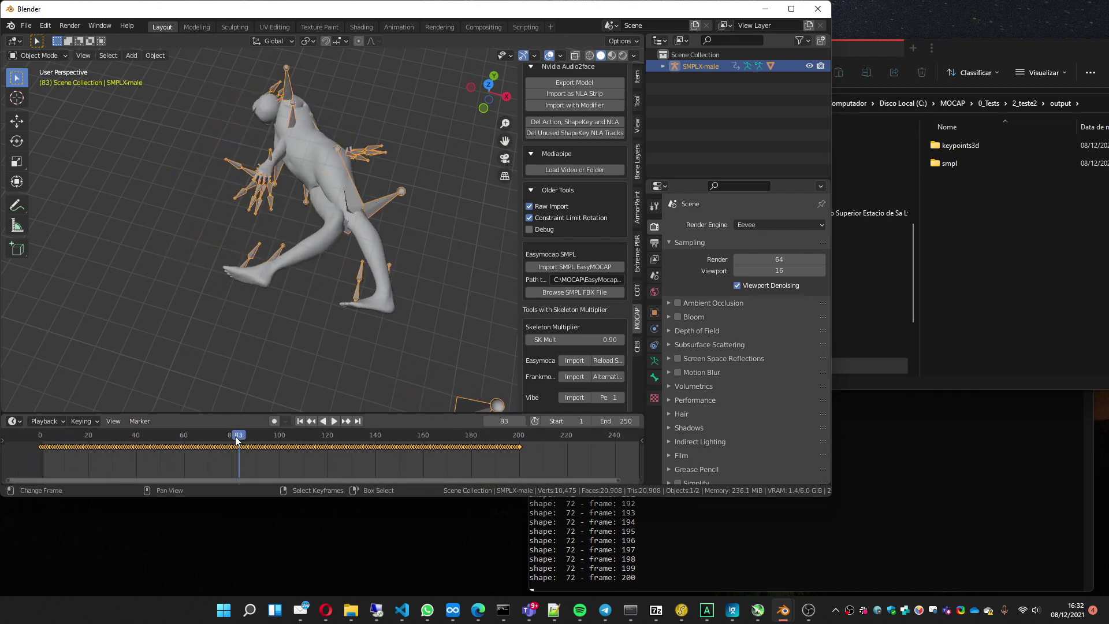
{"action": "key", "text": "shift+Left"}
{"action": "key", "text": "space"}
{"action": "key", "text": "space"}
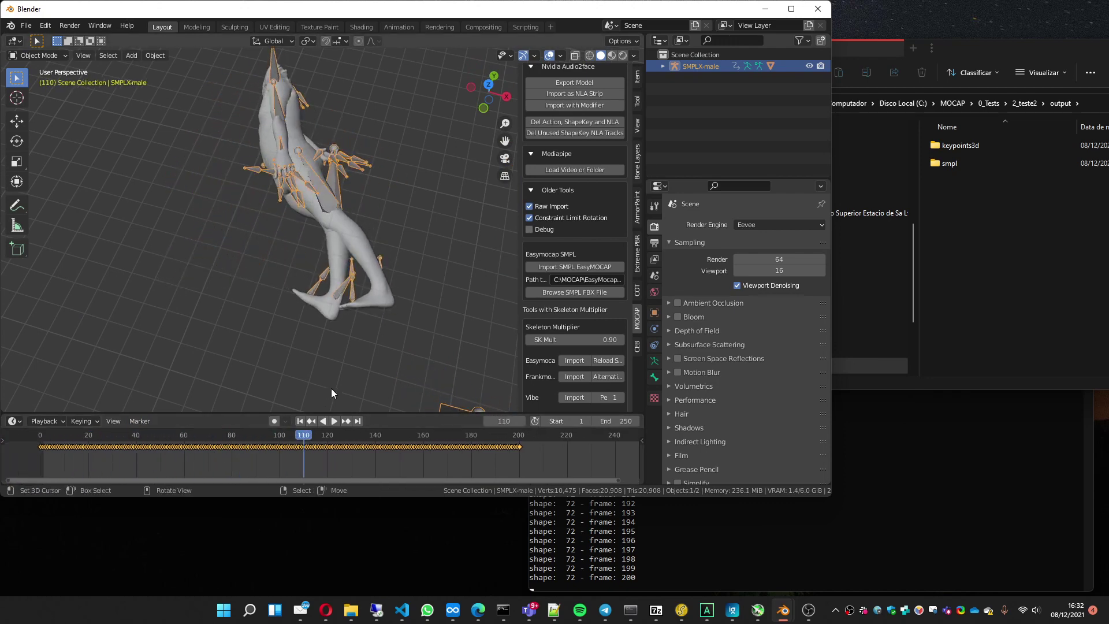